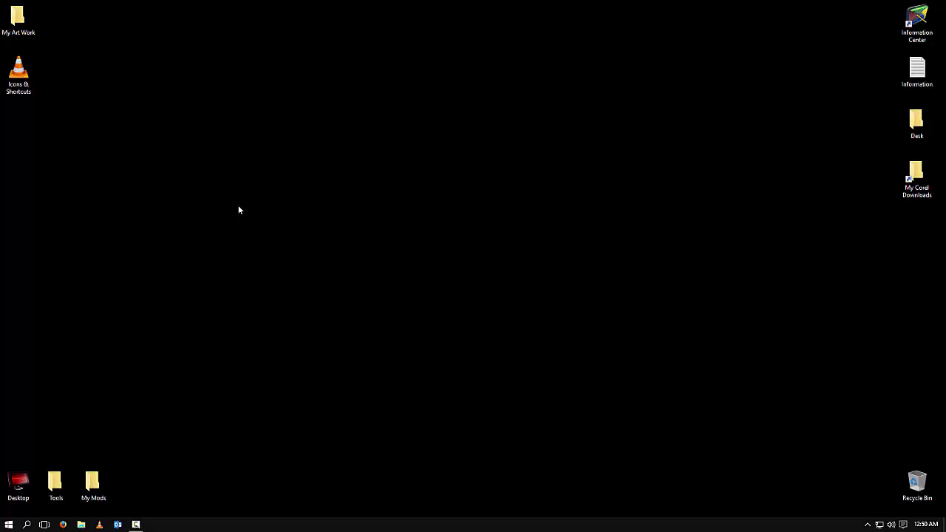
# Open a File Explorer window and move it aside so an empty area of the desktop is free.
pyautogui.rightClick(322, 204)
pyautogui.click(267, 176)
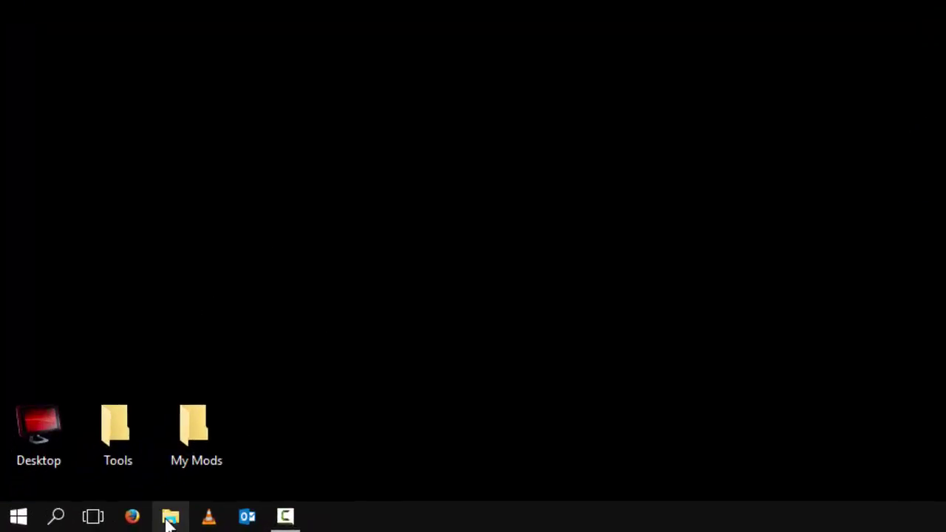
pyautogui.click(170, 517)
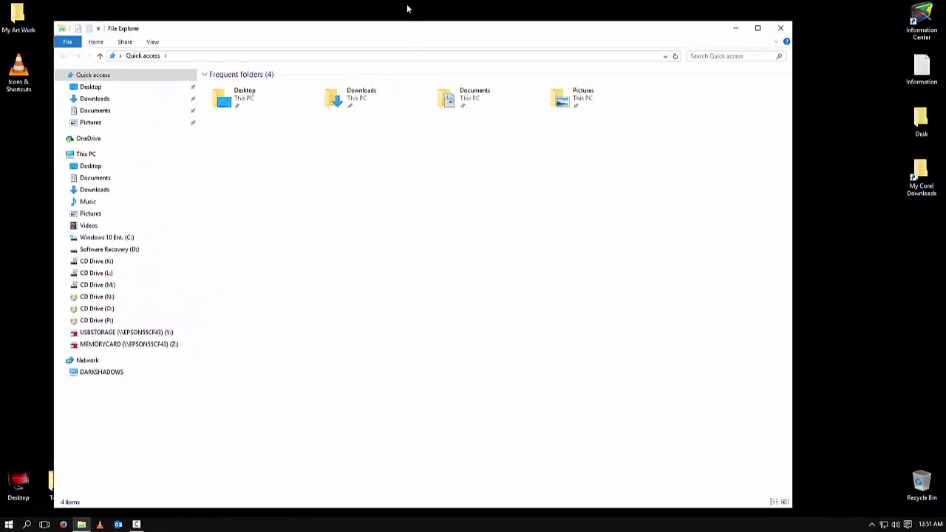
pyautogui.moveTo(408, 30); pyautogui.dragTo(526, 23)
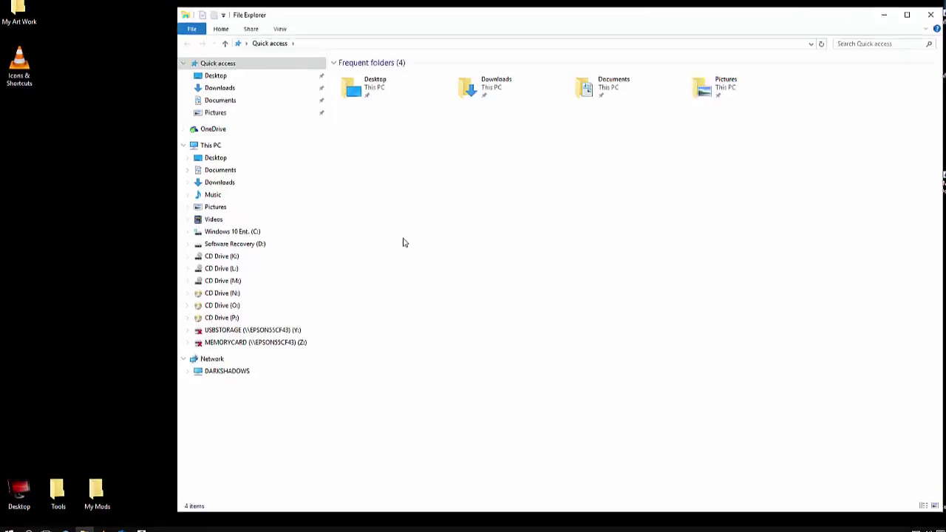
# Create a desktop shortcut to C:\ with the wizard, name it Hard Drive (C), and place it beside the My Art Work folder.
pyautogui.rightClick(78, 196)
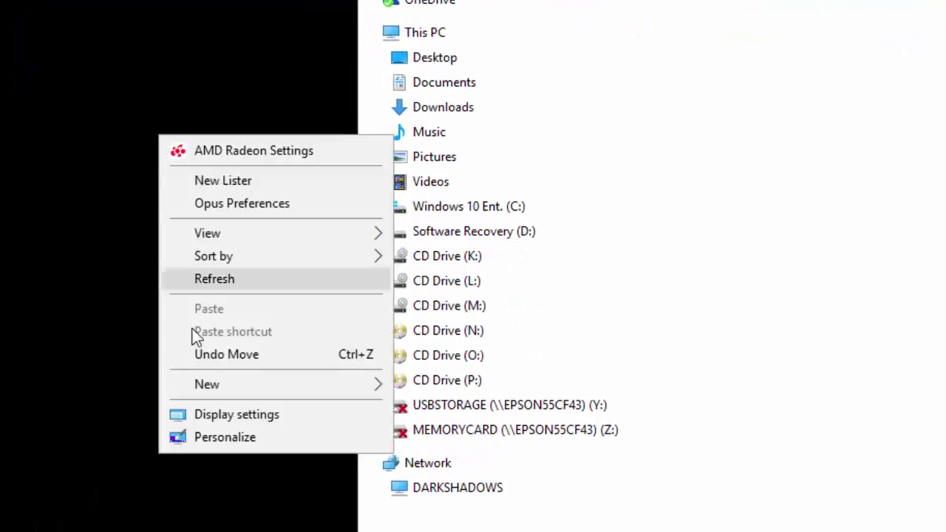
pyautogui.moveTo(201, 376)
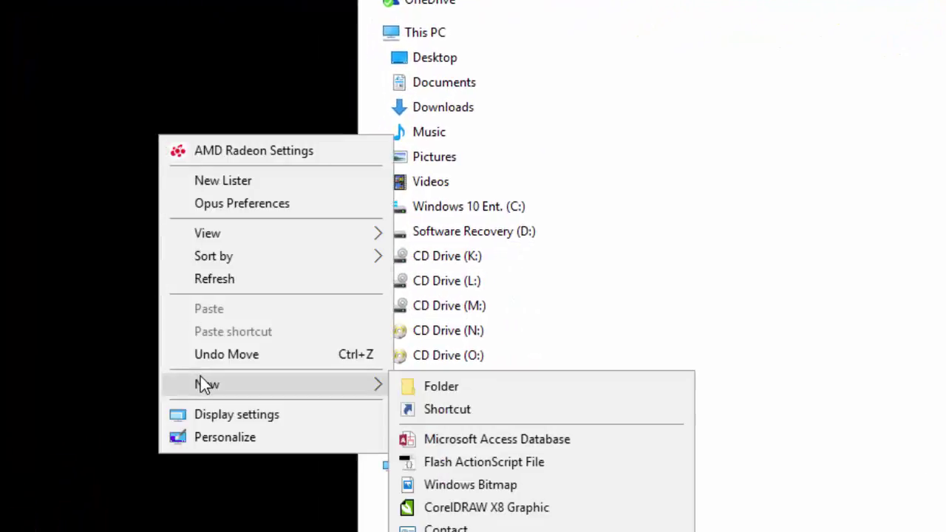
pyautogui.click(467, 405)
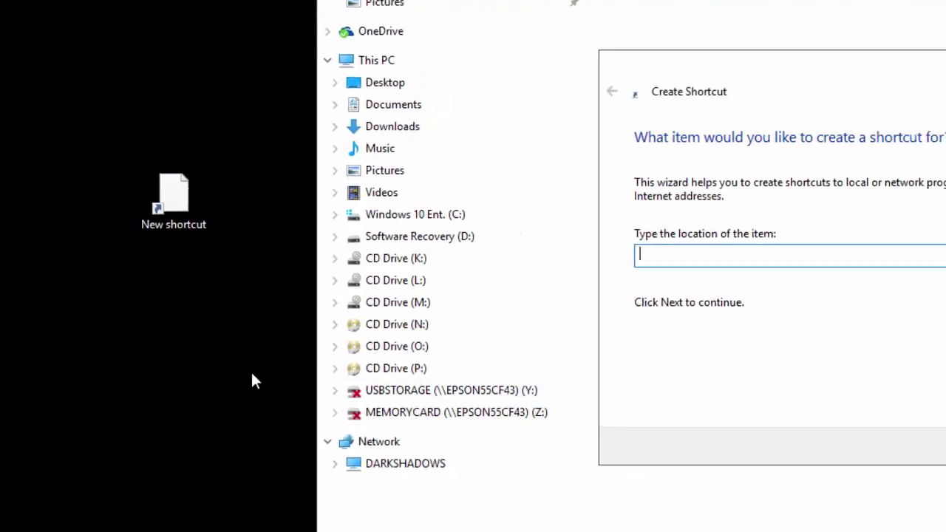
pyautogui.write('C:\\')
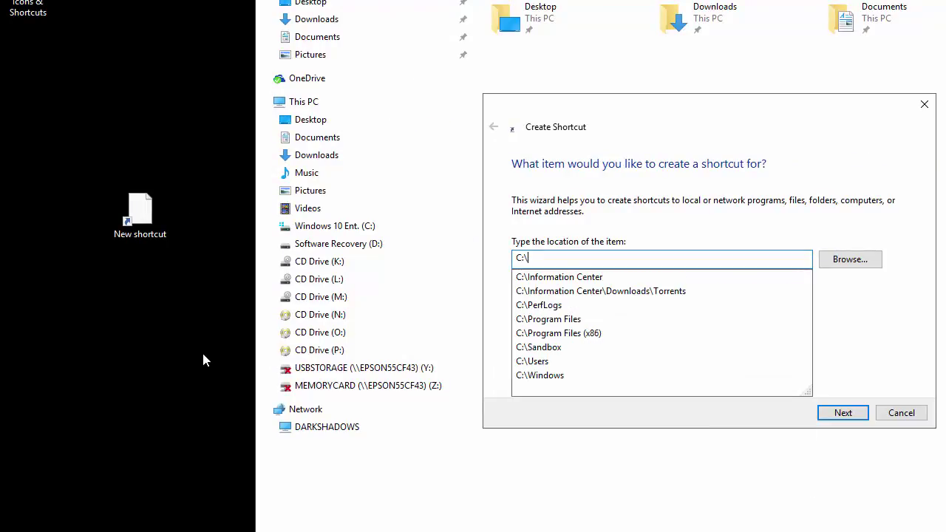
pyautogui.press('Return')
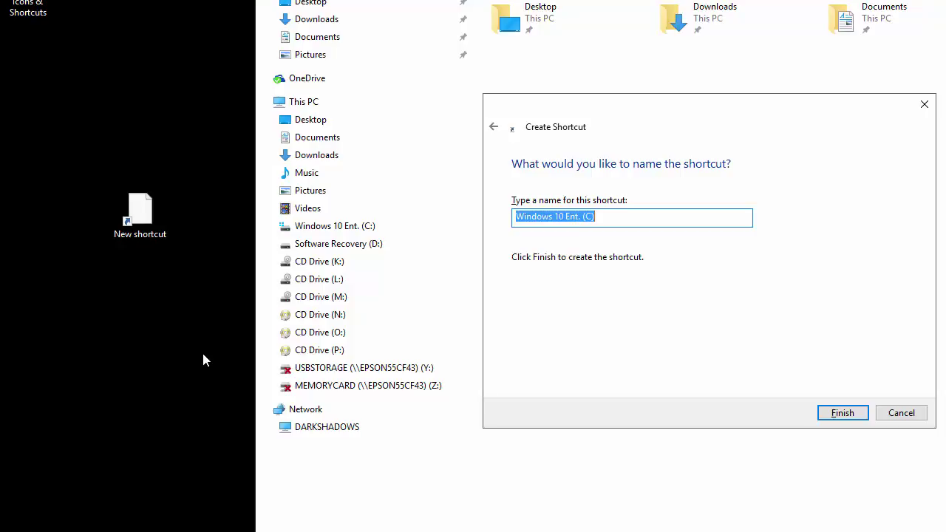
pyautogui.write('Hard Drive (C)')
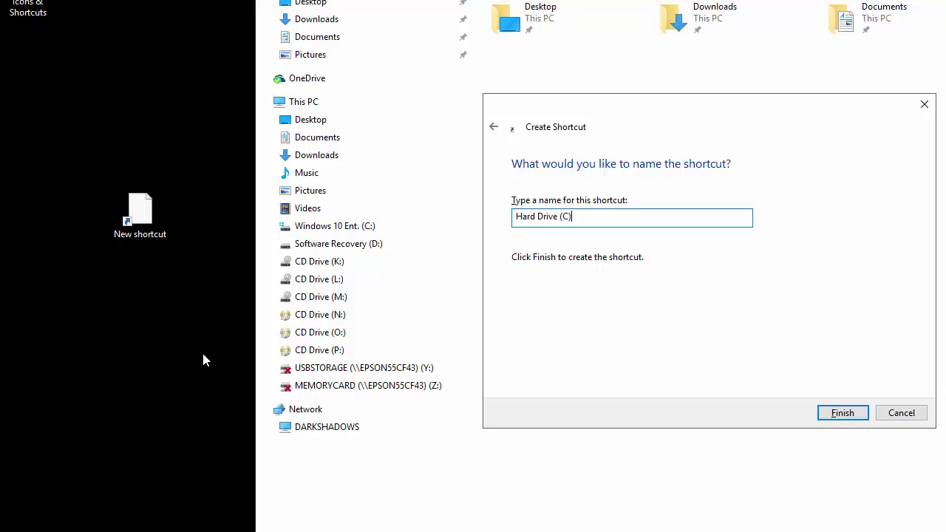
pyautogui.press('Return')
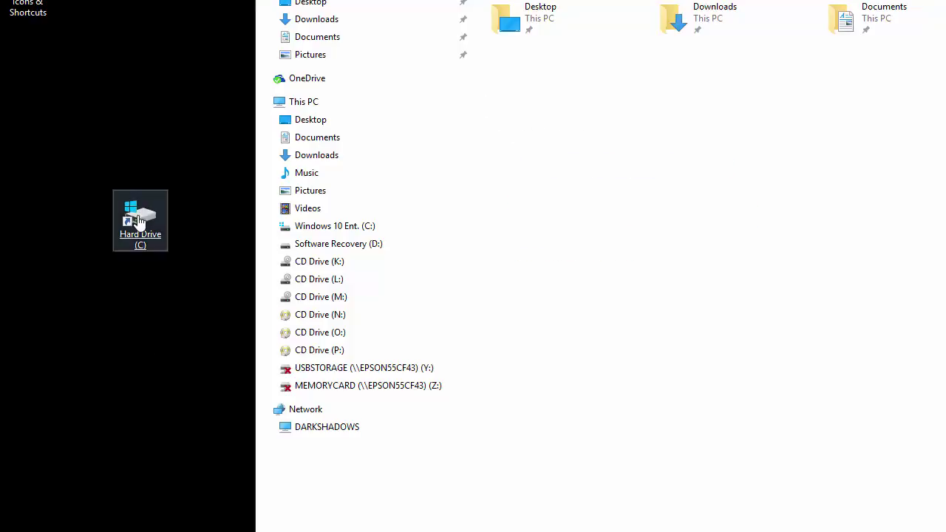
pyautogui.moveTo(138, 222); pyautogui.dragTo(129, 135)
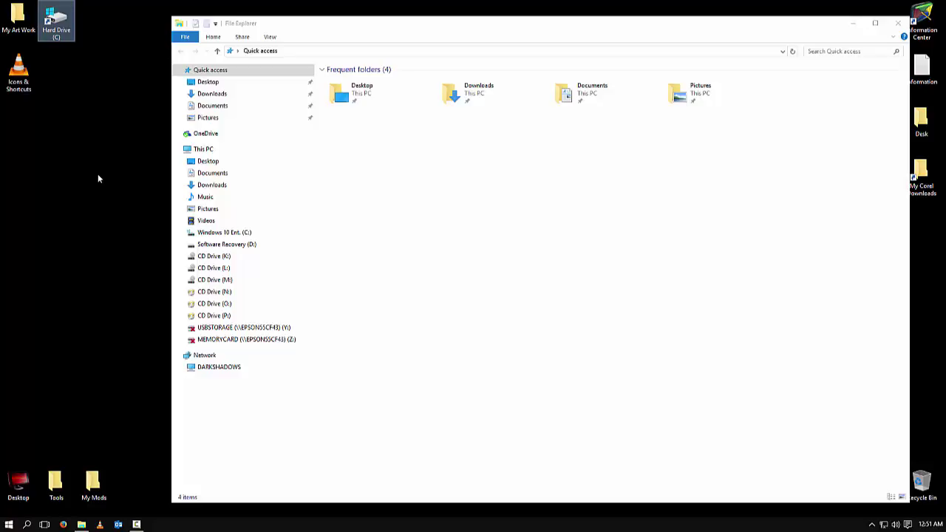
# Create a second desktop shortcut to the Windows 10 Ent. (C:) drive directly from the Explorer folder tree.
pyautogui.click(270, 30)
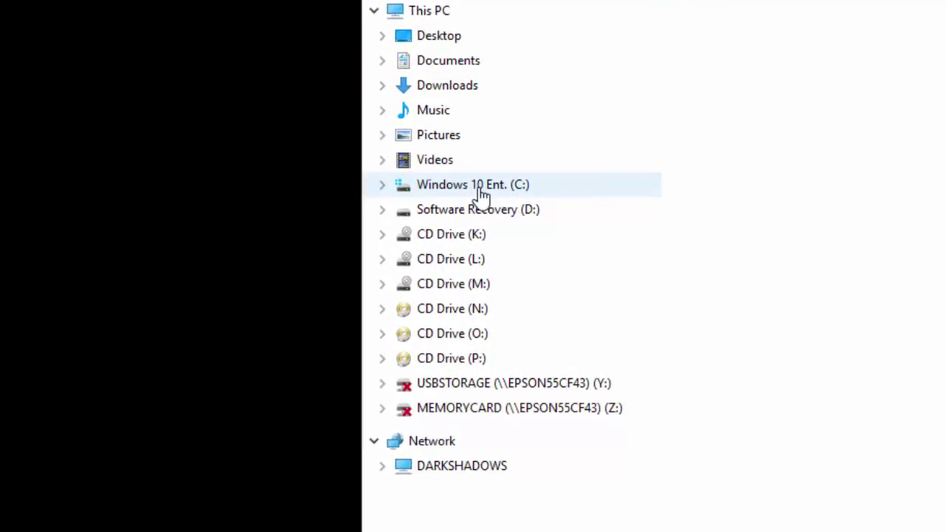
pyautogui.moveTo(463, 190); pyautogui.dragTo(219, 158)
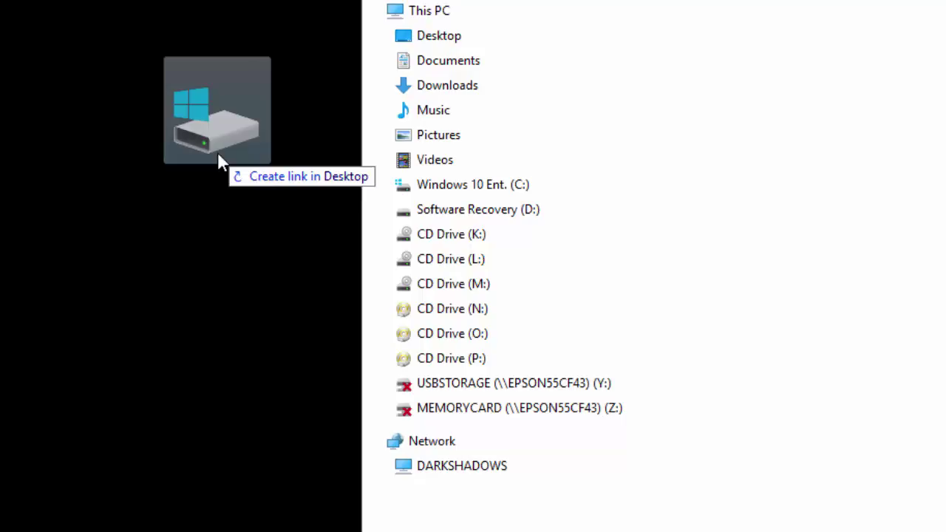
pyautogui.moveTo(218, 155); pyautogui.dragTo(217, 156)
pyautogui.click(230, 250)
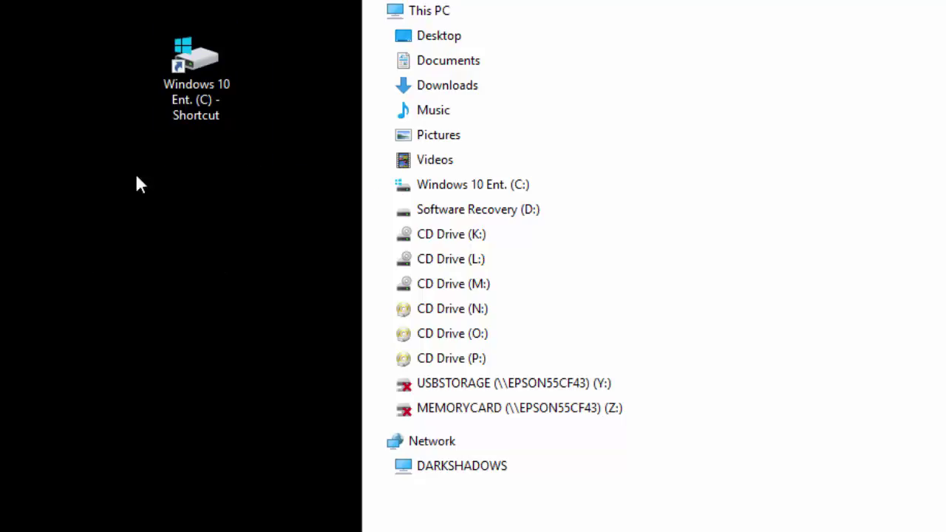
pyautogui.click(197, 122)
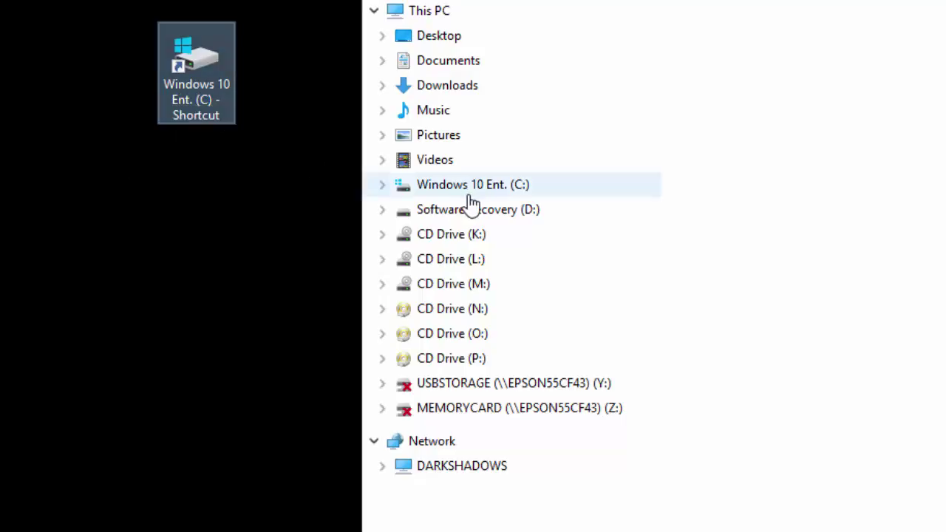
# Rename the new drive shortcut on the desktop as Windows 10 Ent. (C).
pyautogui.rightClick(209, 109)
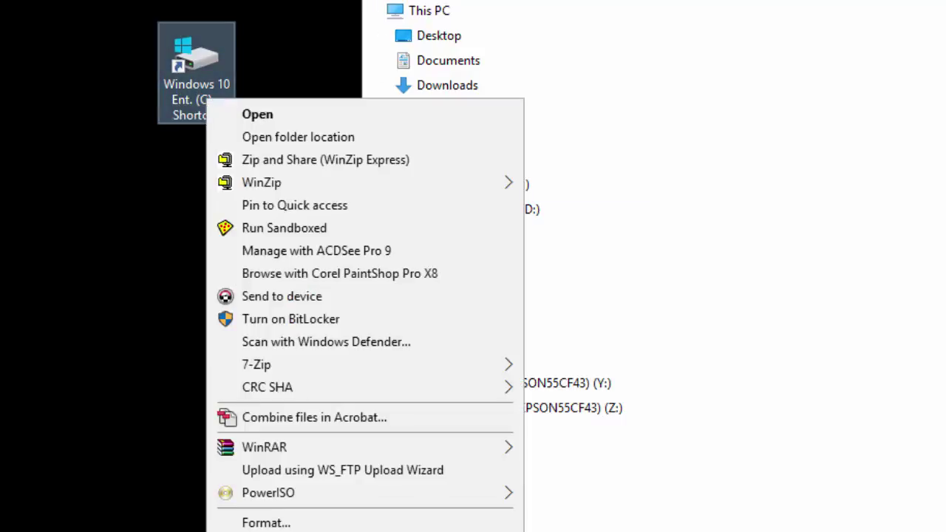
pyautogui.press('m')
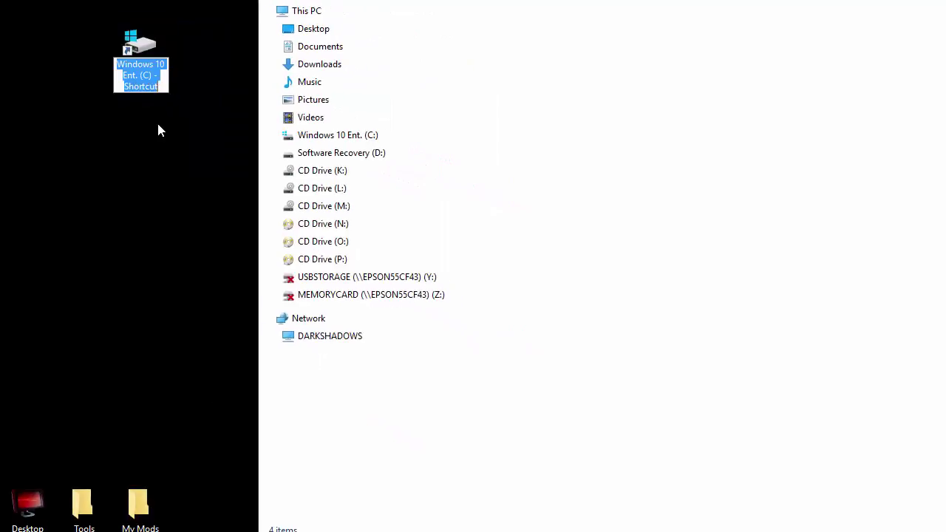
pyautogui.press('End')
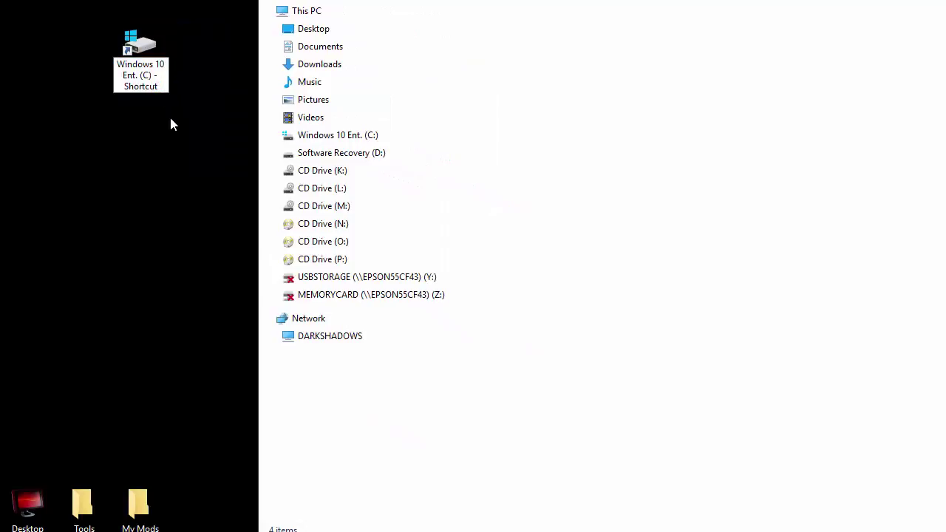
pyautogui.press('BackSpace')
pyautogui.press('BackSpace')
pyautogui.press('BackSpace')
pyautogui.press('BackSpace')
pyautogui.press('BackSpace')
pyautogui.press('BackSpace')
pyautogui.press('BackSpace')
pyautogui.press('BackSpace')
pyautogui.press('BackSpace')
pyautogui.press('BackSpace')
pyautogui.press('BackSpace')
pyautogui.press('Return')
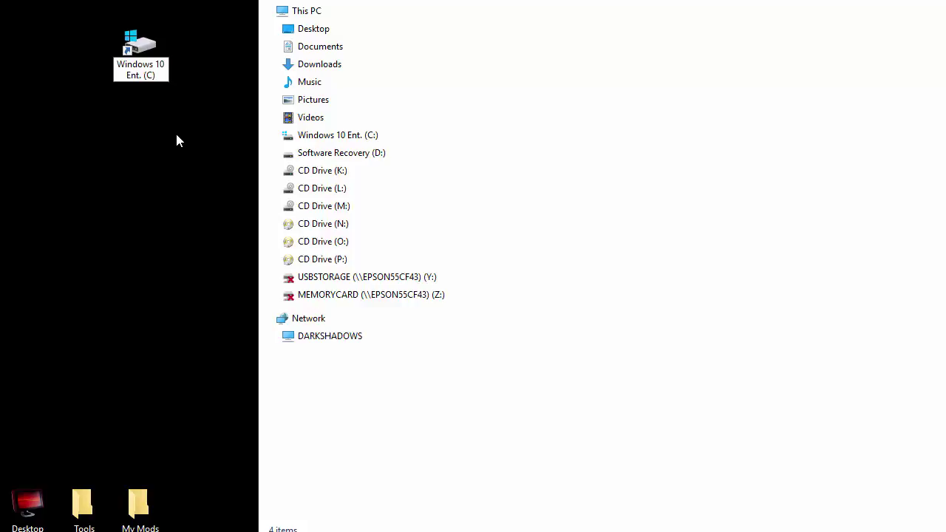
pyautogui.click(142, 161)
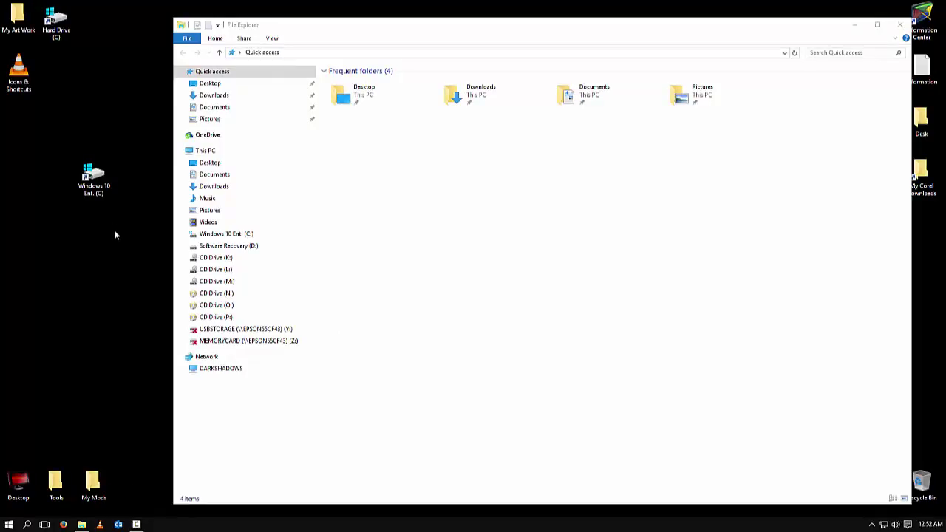
pyautogui.moveTo(126, 232); pyautogui.dragTo(50, 14)
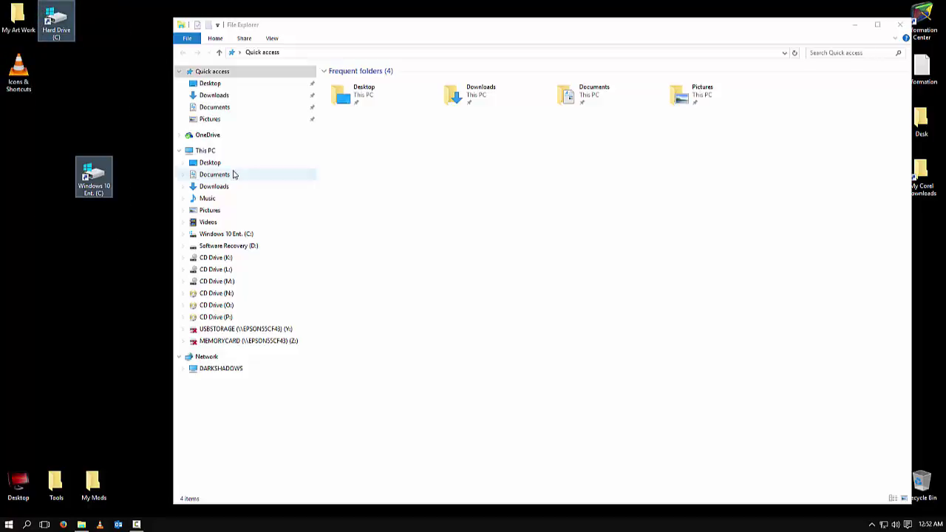
pyautogui.click(387, 249)
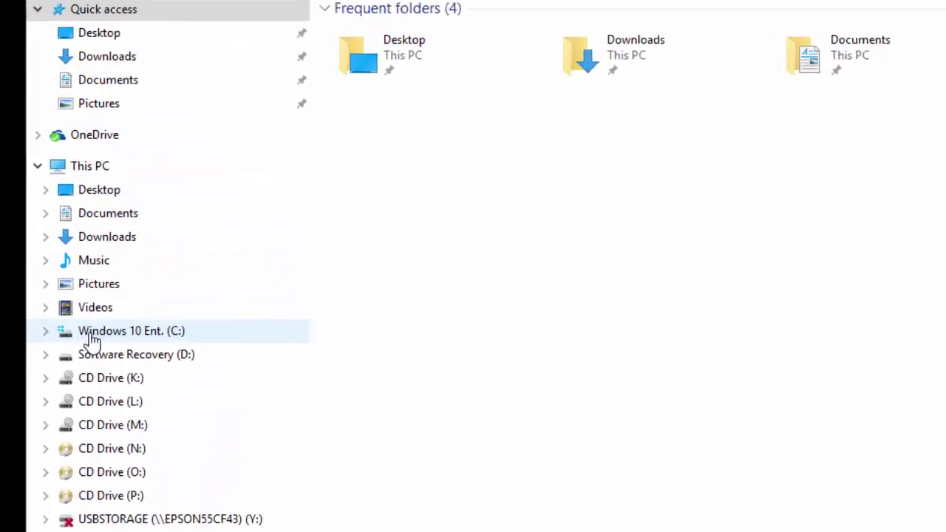
# Open the Temp folder inside the Windows folder of the Windows 10 Ent. (C:) drive.
pyautogui.click(105, 346)
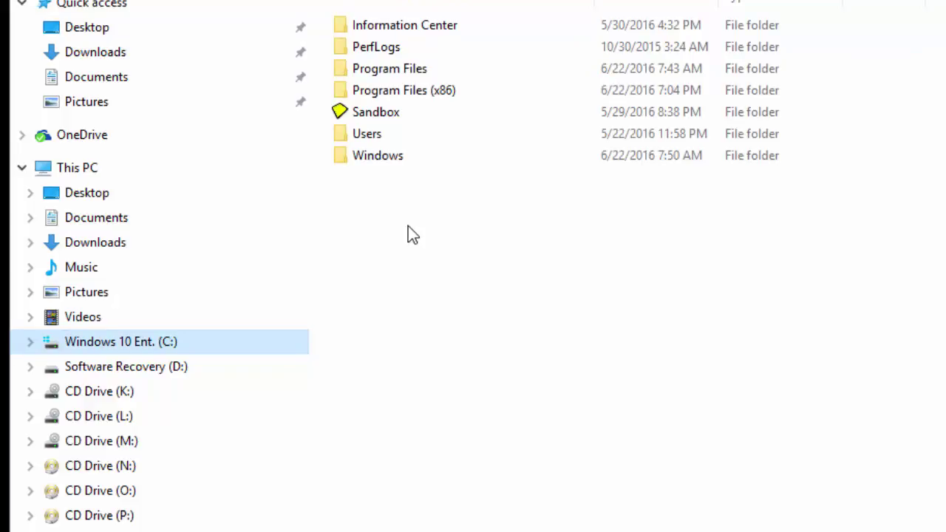
pyautogui.click(376, 158)
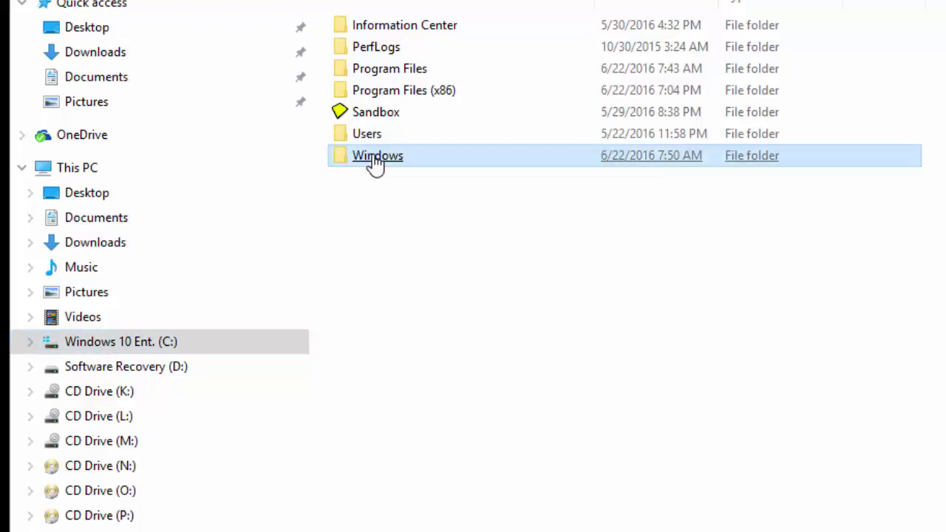
pyautogui.doubleClick(375, 159)
pyautogui.click(373, 157)
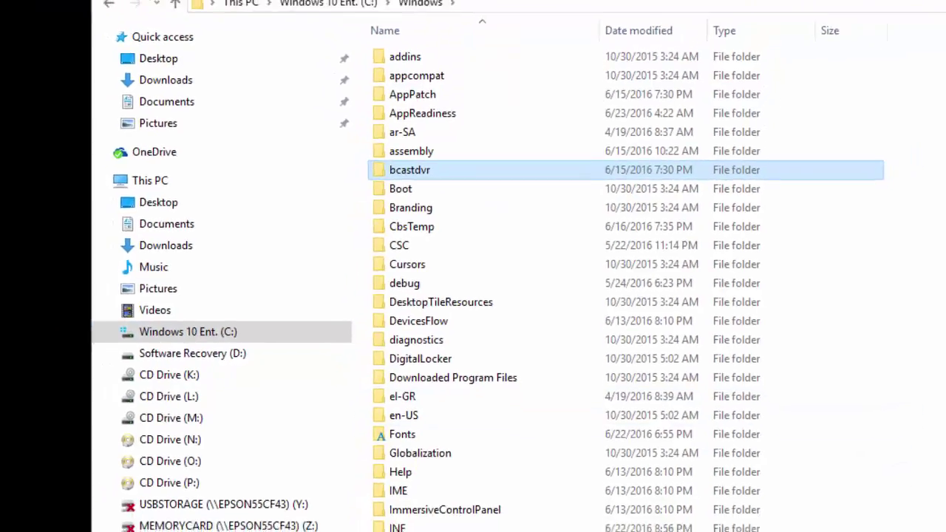
pyautogui.scroll(-10, 591, 310)
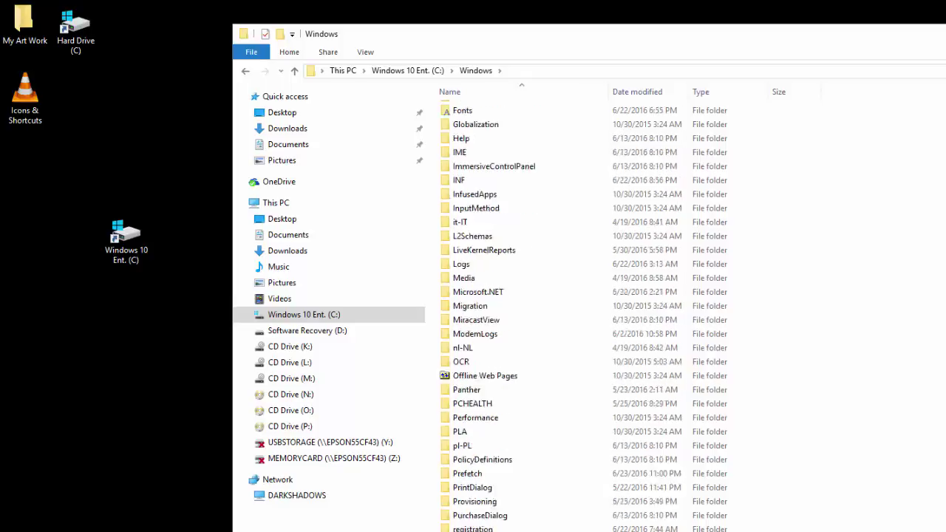
pyautogui.scroll(-4, 591, 310)
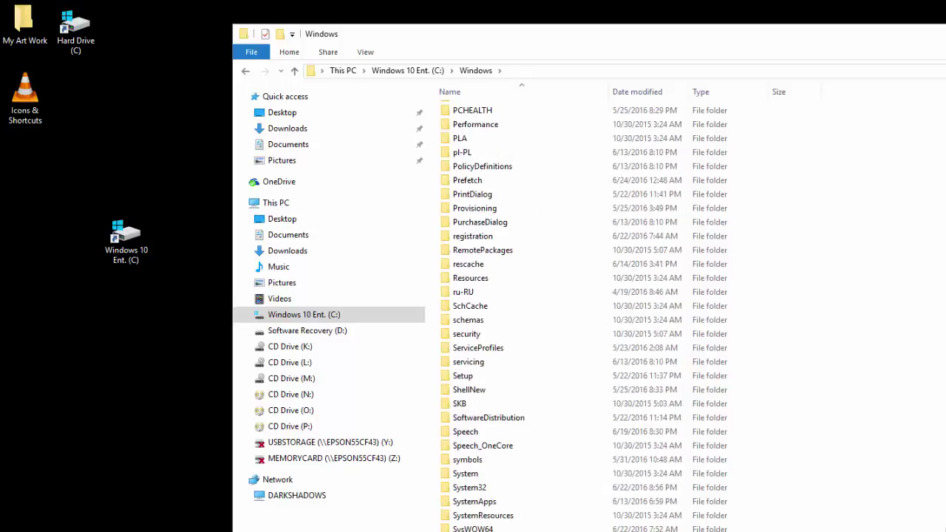
pyautogui.click(439, 515)
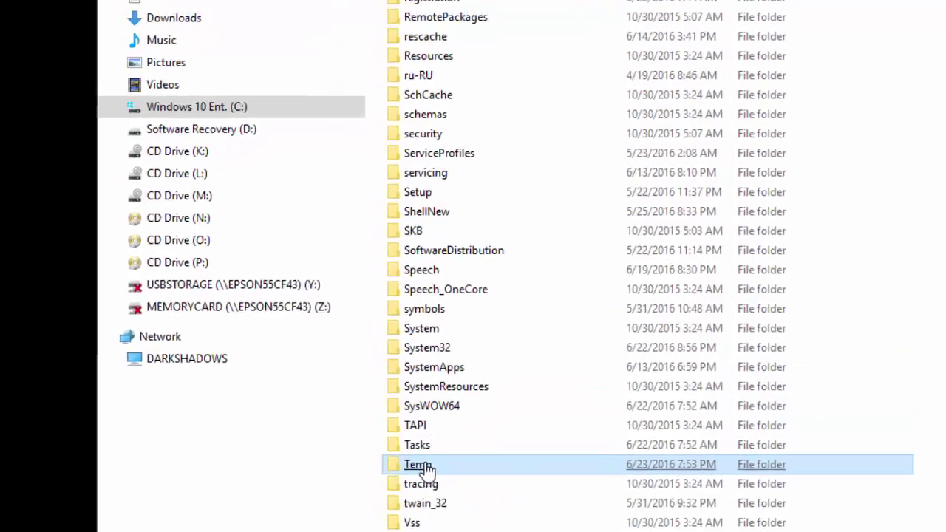
pyautogui.doubleClick(372, 367)
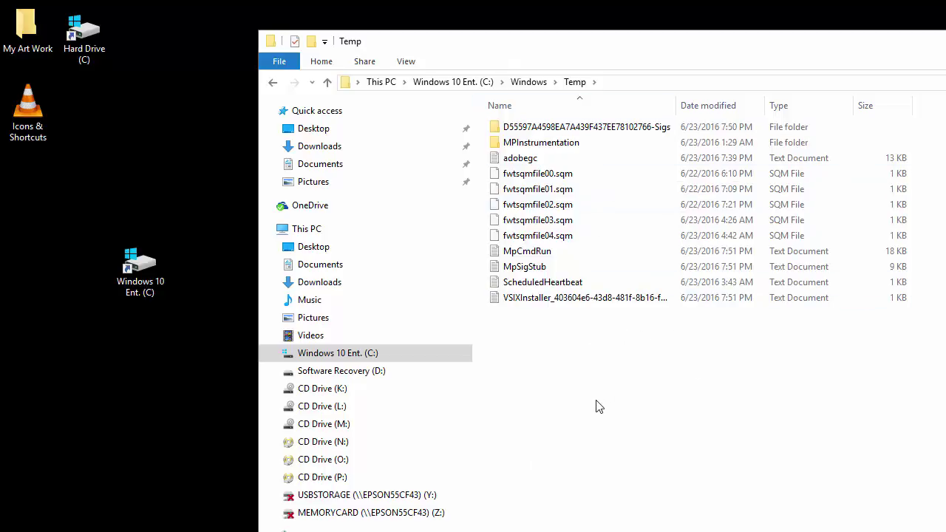
# Create a desktop shortcut to the Windows folder from the Explorer path, placing it below the Windows 10 Ent. (C) shortcut.
pyautogui.moveTo(521, 82); pyautogui.dragTo(634, 83)
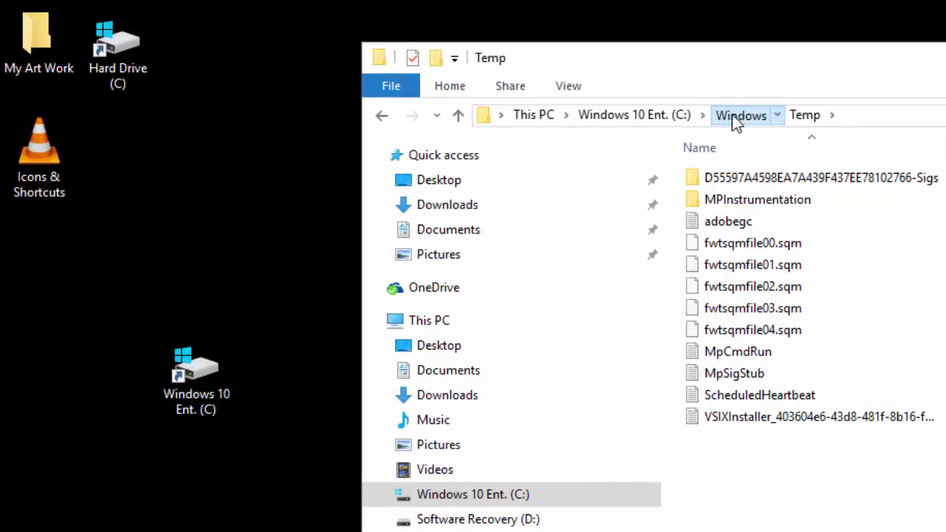
pyautogui.moveTo(713, 118); pyautogui.dragTo(261, 526)
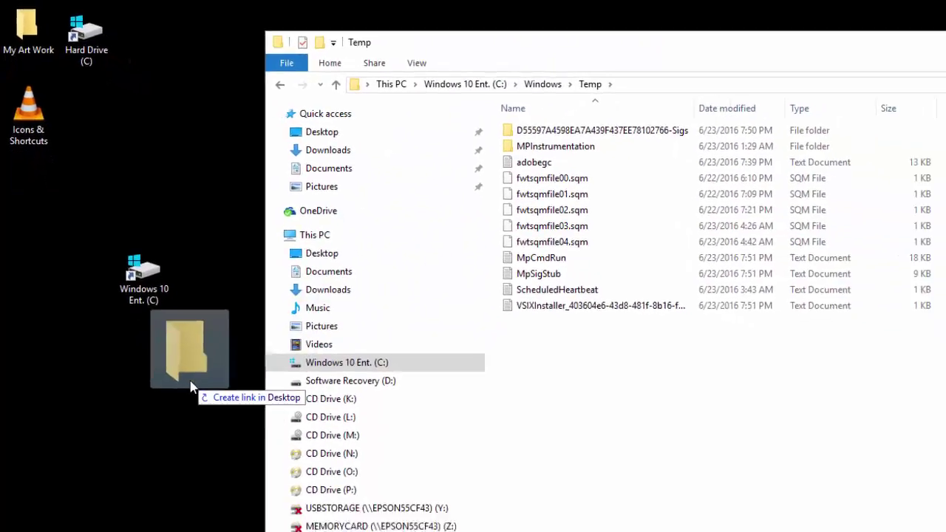
pyautogui.moveTo(191, 387); pyautogui.dragTo(118, 382)
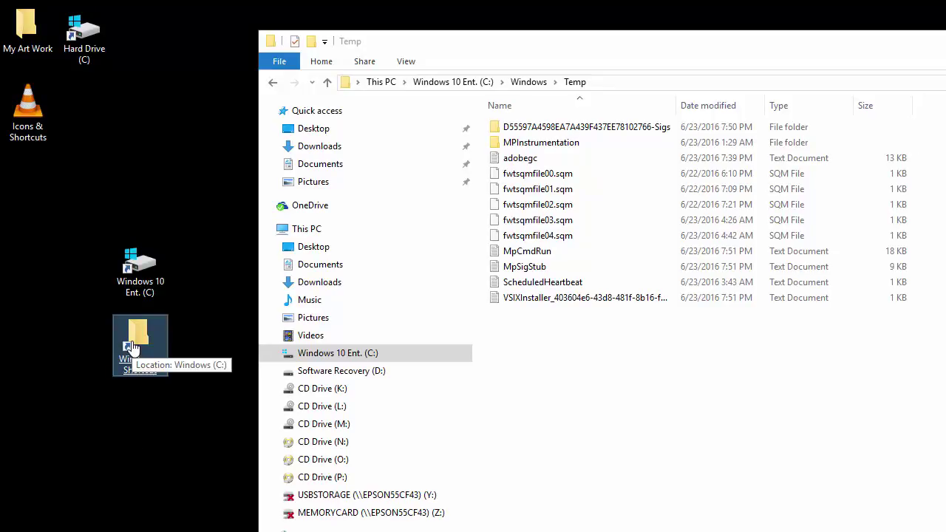
pyautogui.click(171, 456)
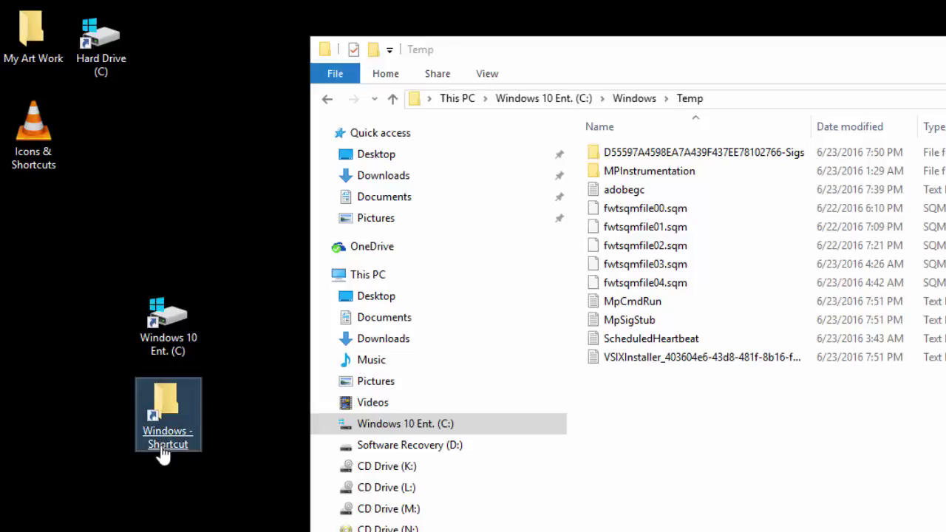
# Create a desktop shortcut to the currently open Temp folder, placing it below the Windows shortcut.
pyautogui.click(695, 99)
pyautogui.moveTo(415, 98); pyautogui.dragTo(125, 531)
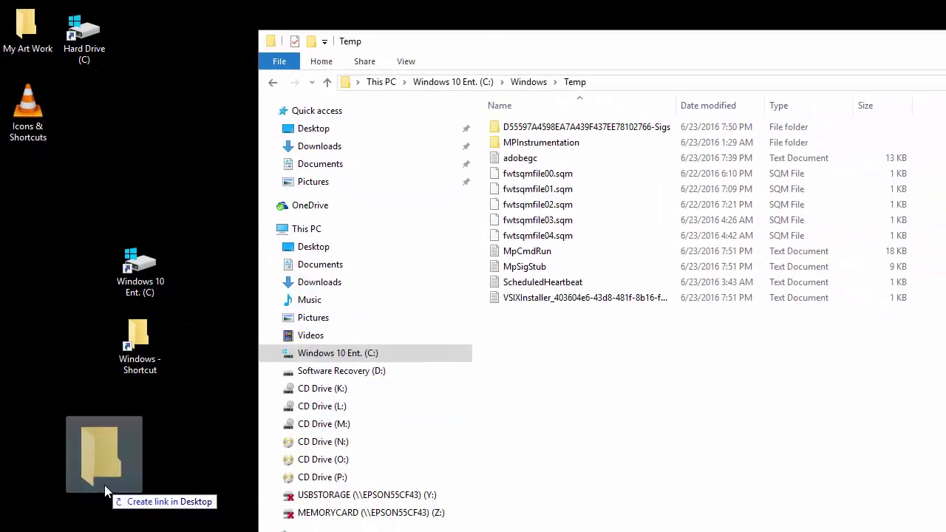
pyautogui.moveTo(104, 485); pyautogui.dragTo(104, 482)
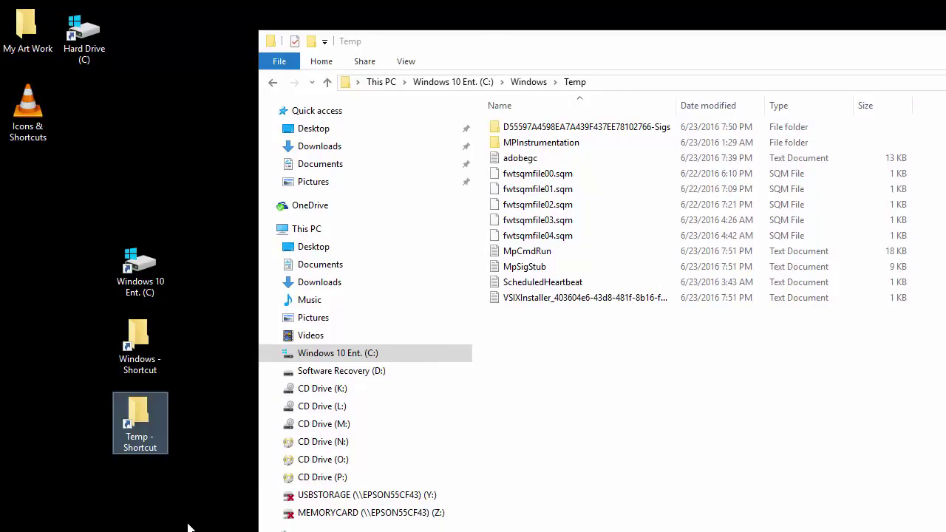
# Close the open Temp window, test the Temp shortcut by opening it from the desktop, and close the resulting window.
pyautogui.click(188, 526)
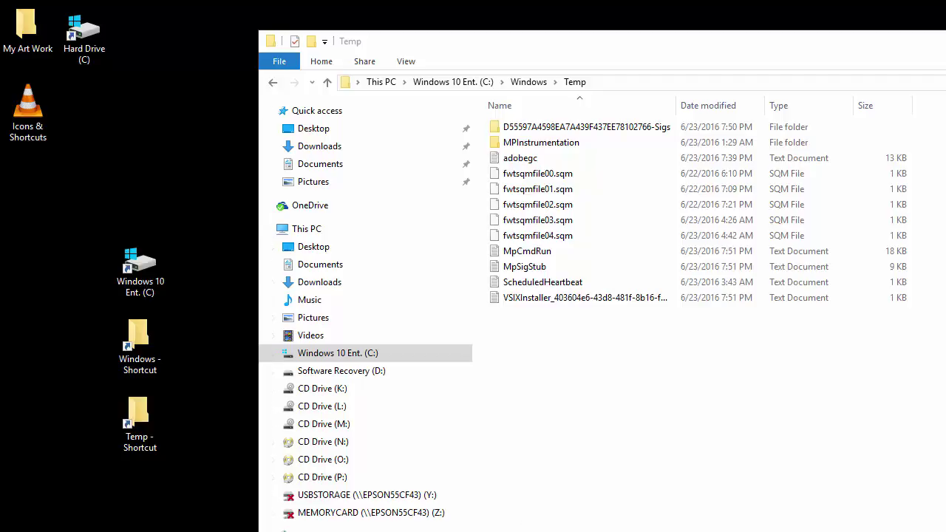
pyautogui.click(140, 422)
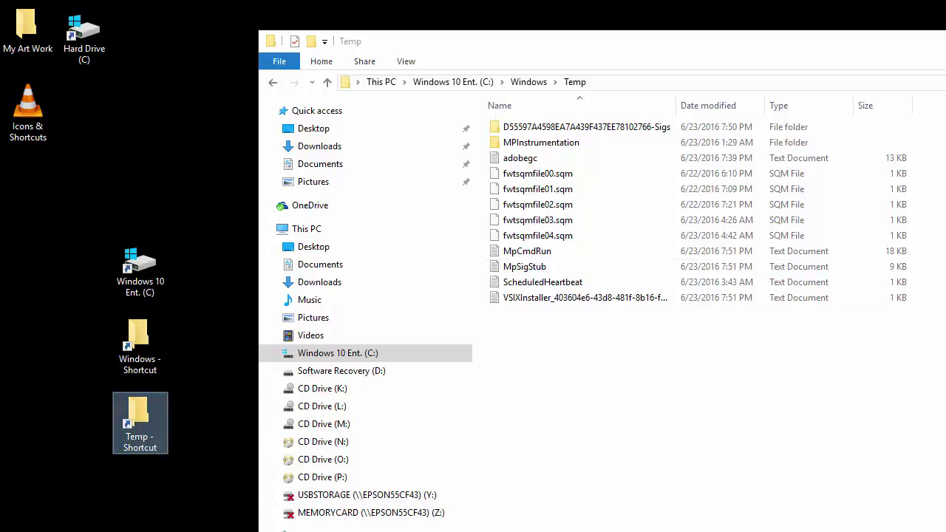
pyautogui.hotkey('alt', 'F4')
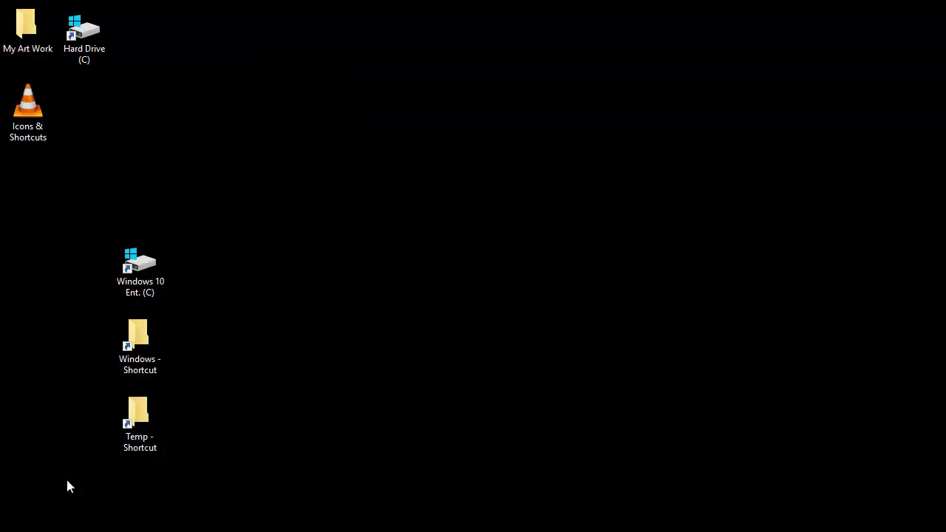
pyautogui.doubleClick(131, 423)
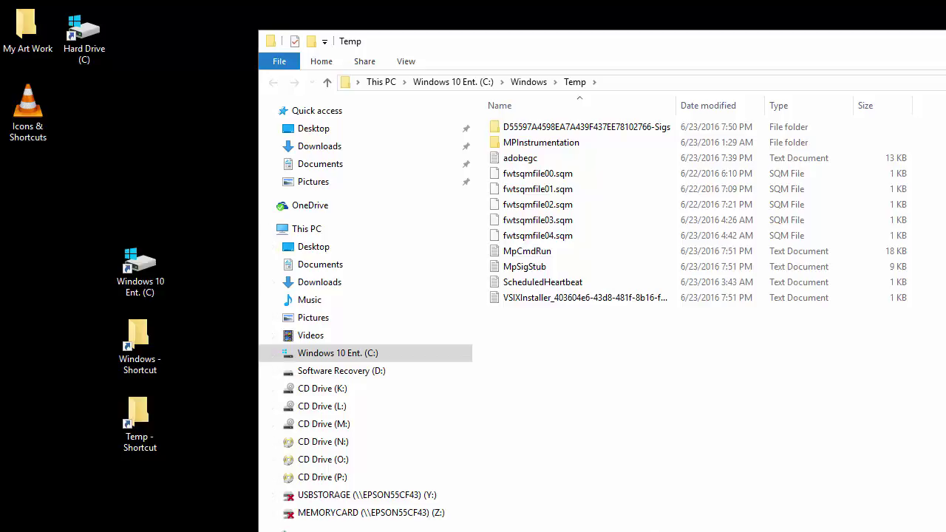
pyautogui.hotkey('alt', 'F4')
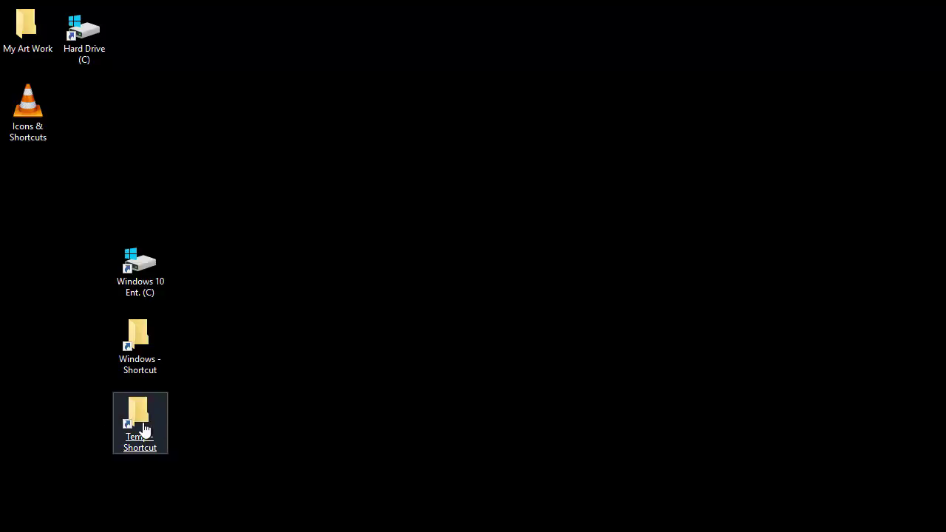
# Open the Temp shortcut's properties and examine its name, target location and the folder names in its target path.
pyautogui.rightClick(148, 430)
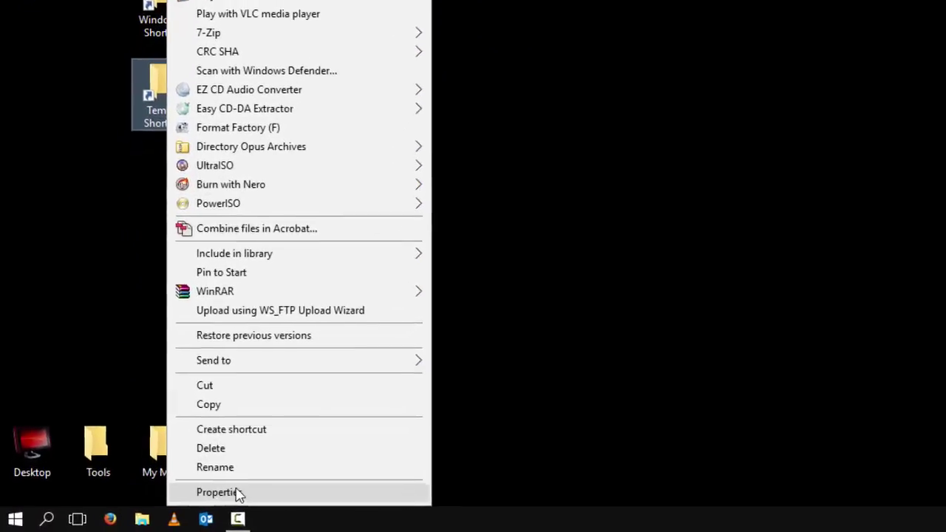
pyautogui.click(246, 493)
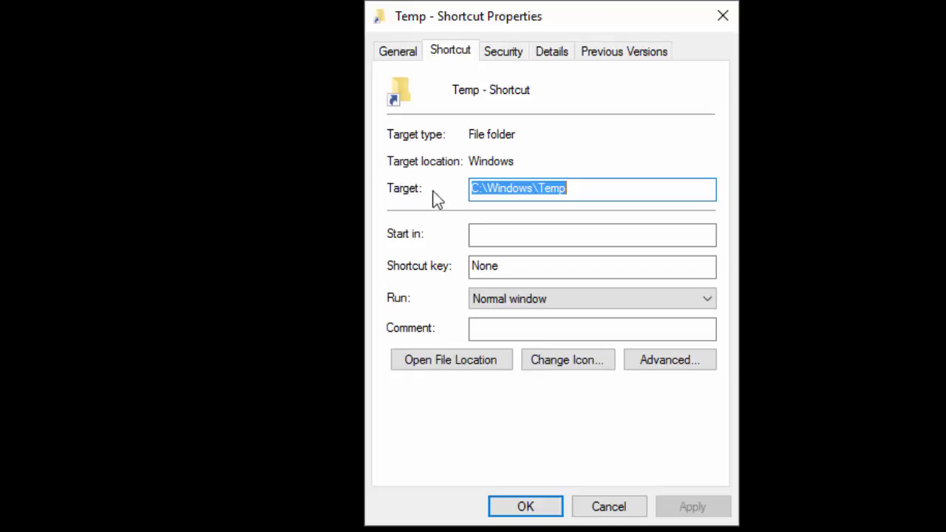
pyautogui.click(581, 187)
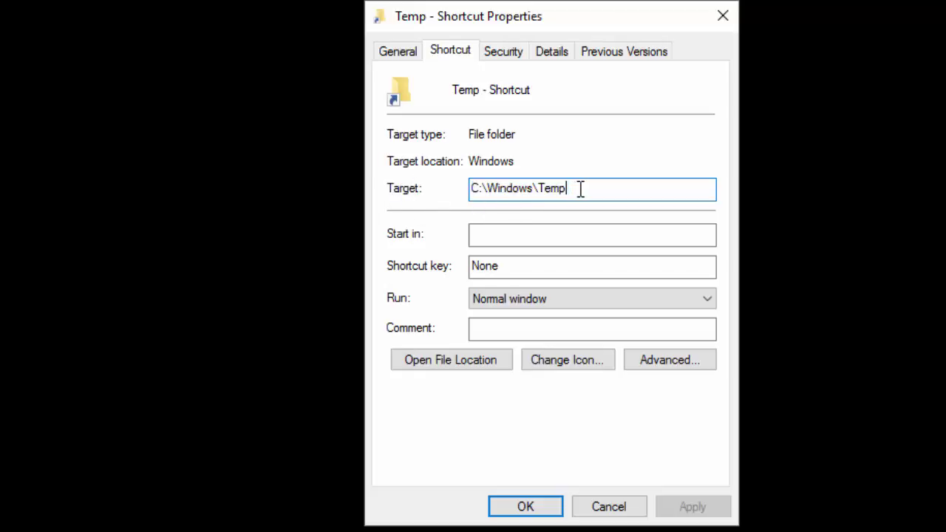
pyautogui.moveTo(566, 188); pyautogui.dragTo(540, 190)
pyautogui.moveTo(470, 189); pyautogui.dragTo(584, 193)
pyautogui.click(584, 194)
pyautogui.moveTo(528, 162); pyautogui.dragTo(466, 154)
pyautogui.click(486, 190)
pyautogui.moveTo(487, 190); pyautogui.dragTo(535, 192)
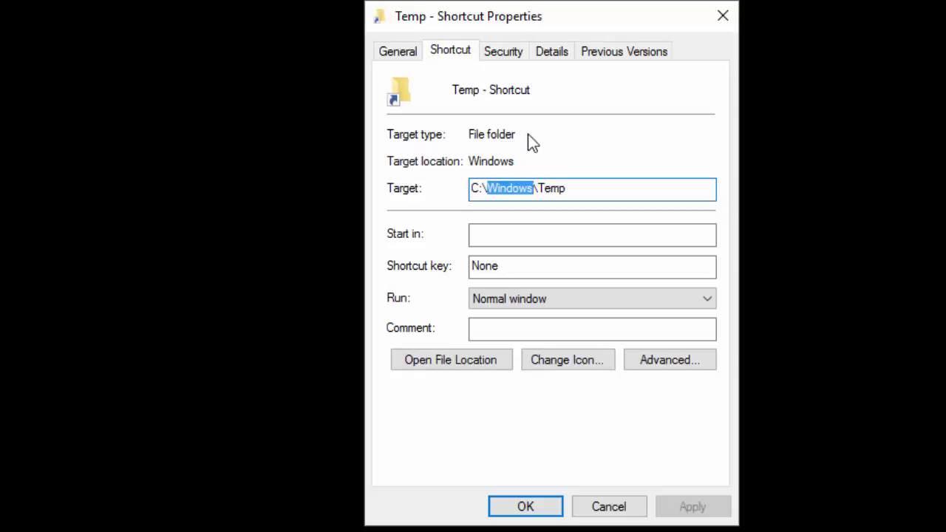
pyautogui.moveTo(459, 91); pyautogui.dragTo(480, 91)
pyautogui.click(479, 91)
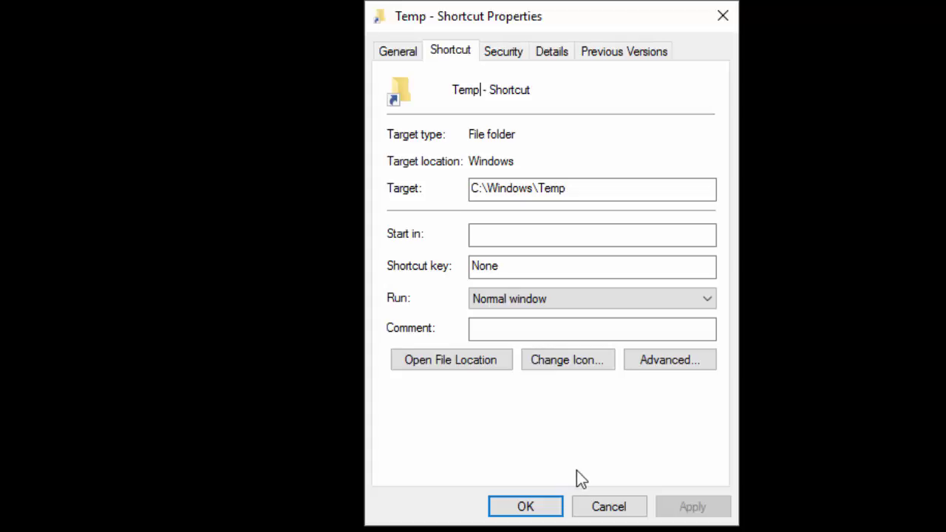
# Change the Temp shortcut's icon to the four-colour shield from imageres.dll, apply it and close the properties.
pyautogui.click(584, 370)
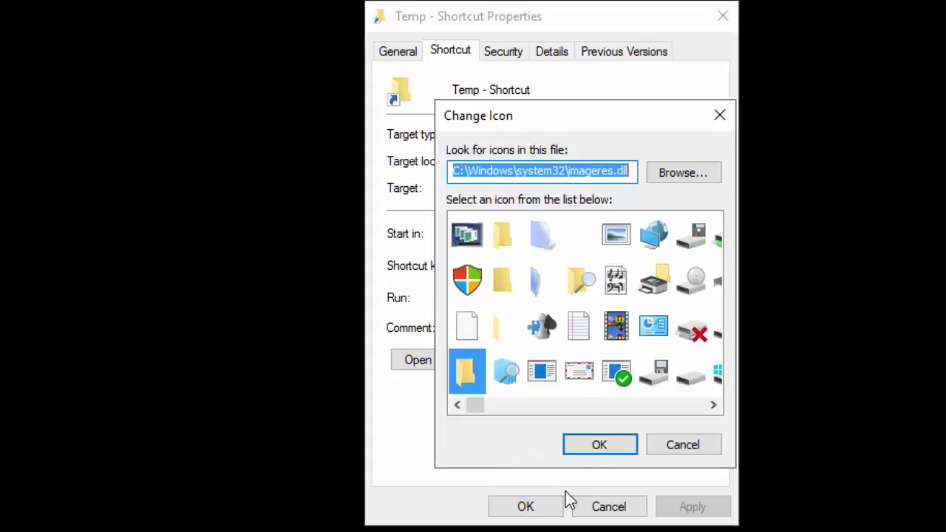
pyautogui.click(465, 282)
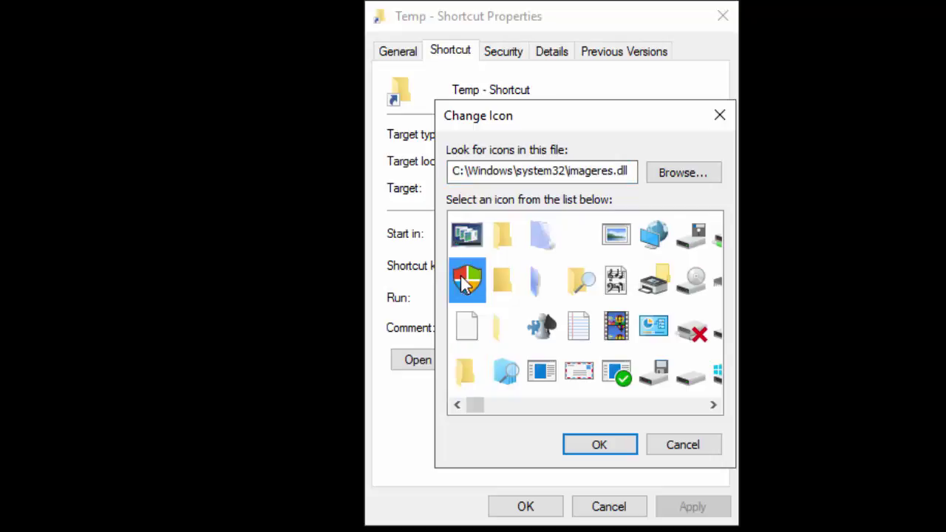
pyautogui.click(591, 445)
pyautogui.click(692, 507)
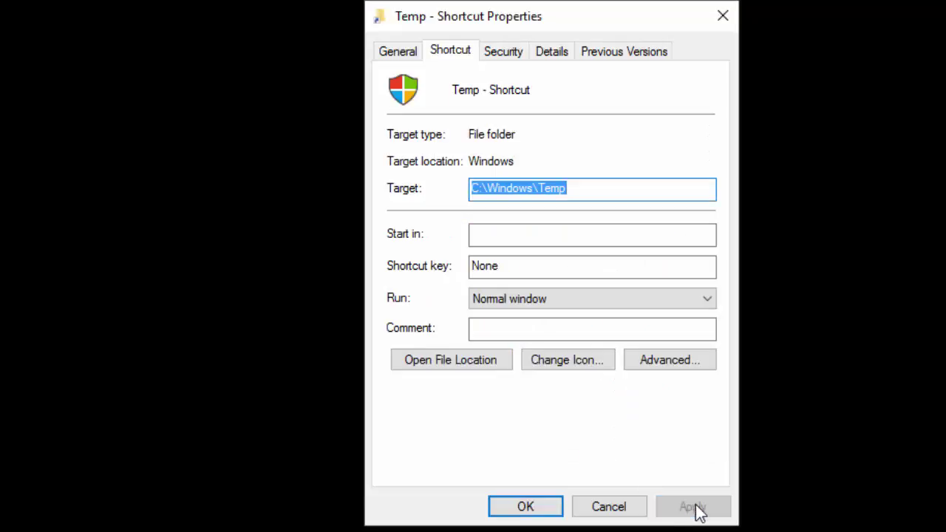
pyautogui.click(524, 510)
# Move the Temp shortcut to an empty area of the desktop, well away from the Windows 10 Ent. (C) and Windows shortcuts.
pyautogui.moveTo(169, 250); pyautogui.dragTo(615, 303)
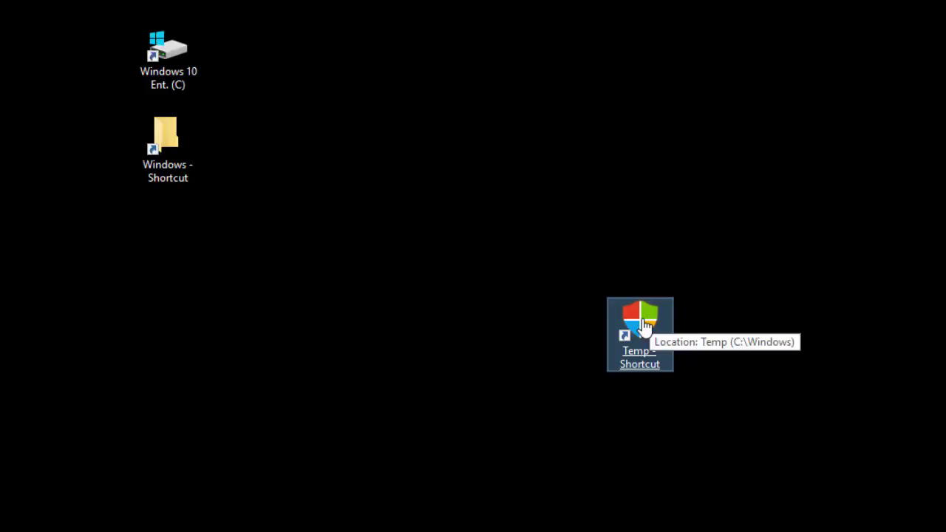
pyautogui.rightClick(788, 318)
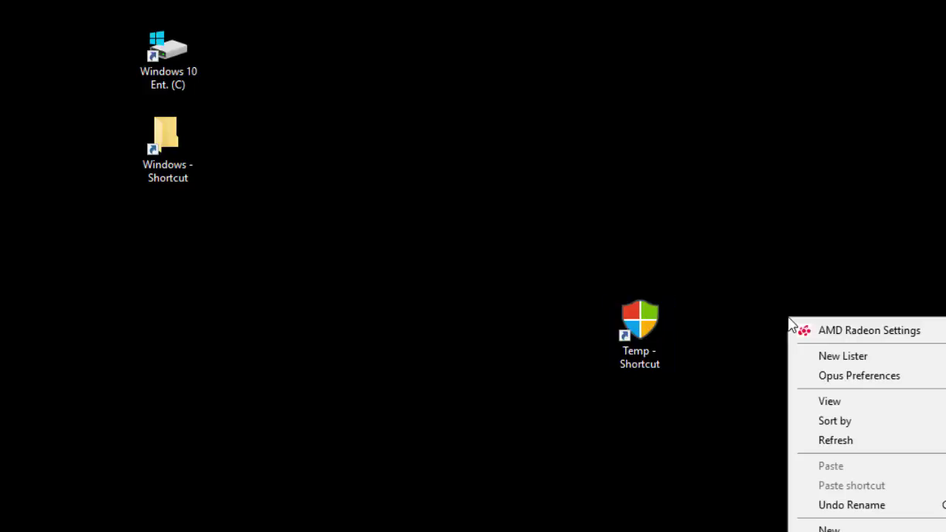
pyautogui.click(755, 248)
pyautogui.moveTo(650, 331); pyautogui.dragTo(803, 122)
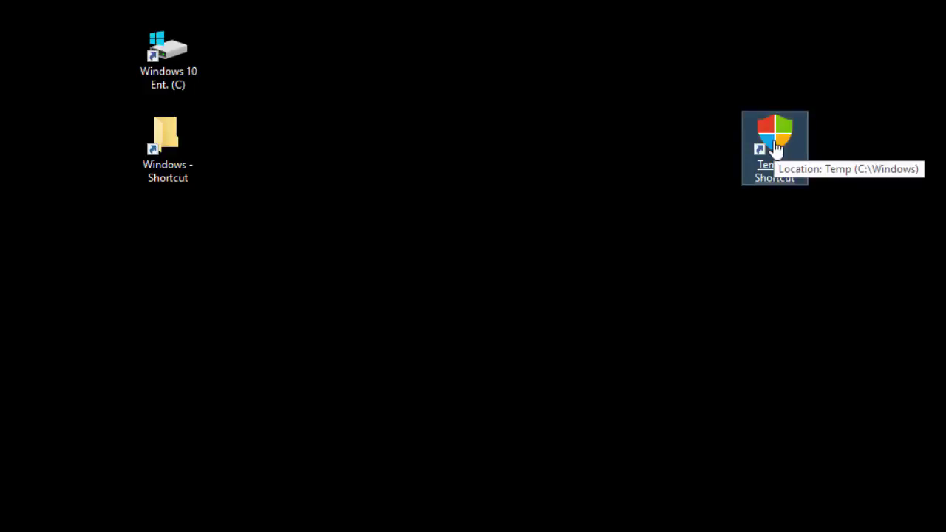
pyautogui.click(874, 179)
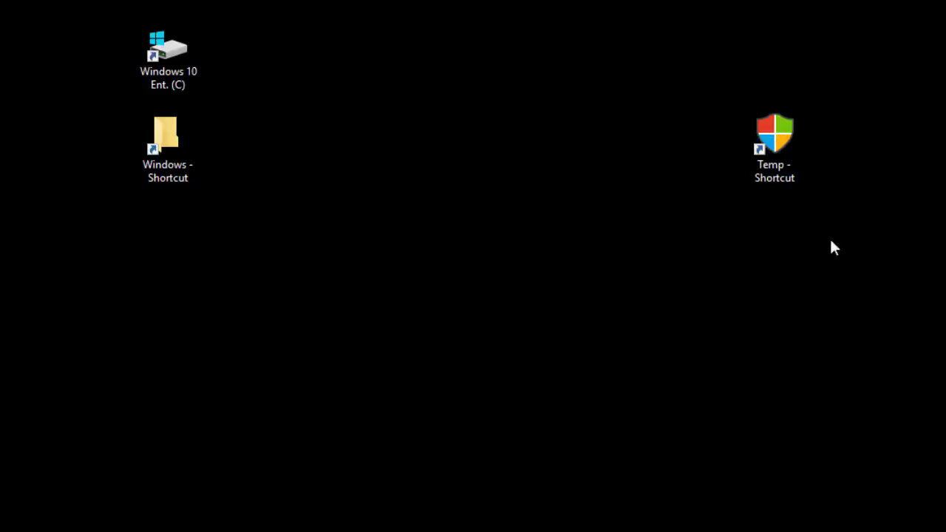
pyautogui.rightClick(862, 234)
pyautogui.click(933, 132)
pyautogui.click(781, 170)
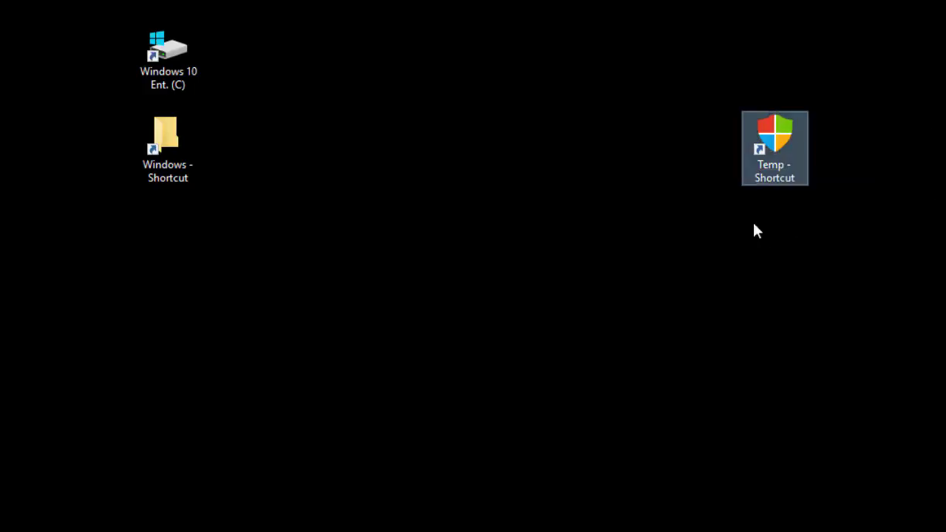
# Rename the Temp shortcut as Windows Temp Folder, test that it opens the Temp folder, and close the window.
pyautogui.rightClick(775, 173)
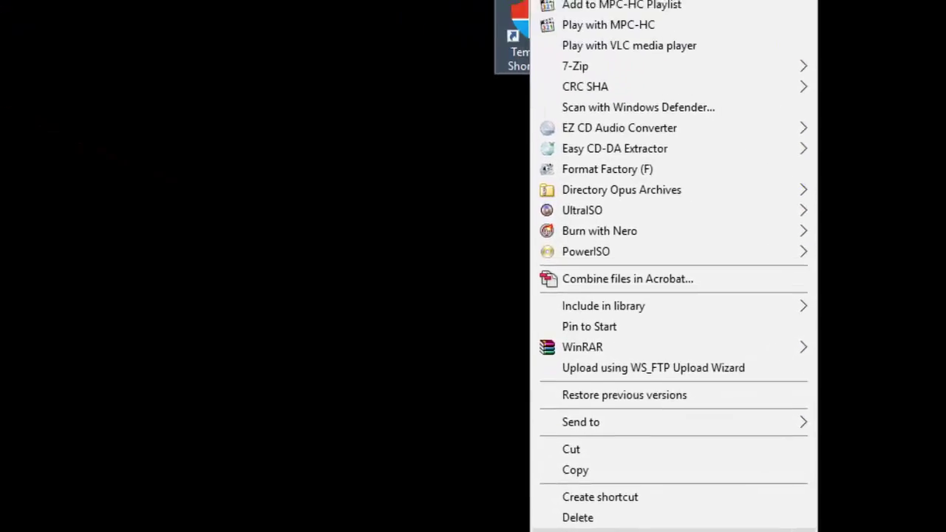
pyautogui.write('mW')
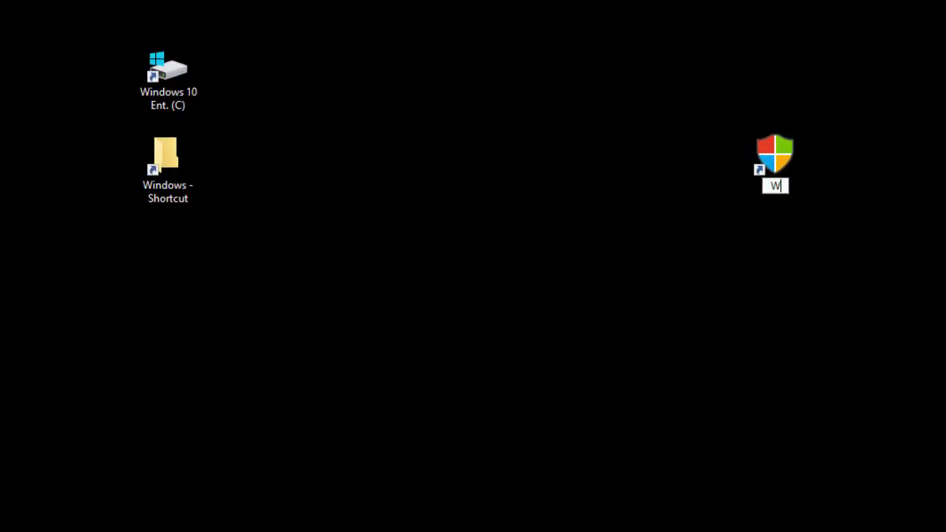
pyautogui.write('indows Temp Folder')
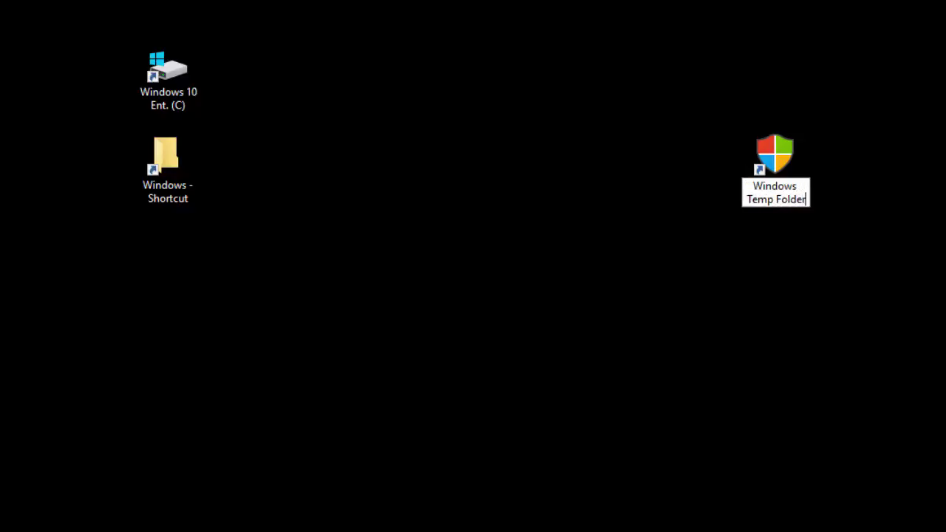
pyautogui.press('Return')
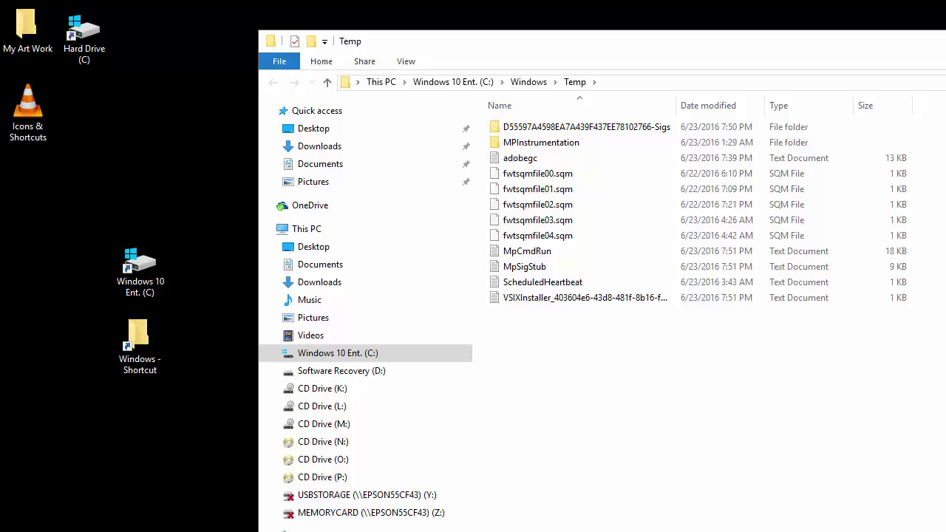
pyautogui.hotkey('alt', 'F4')
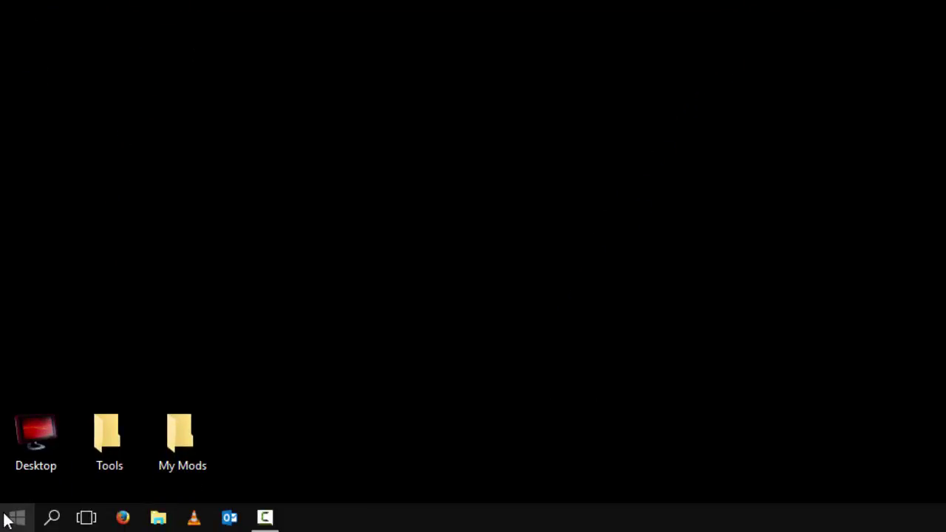
# Try to place the Windows Temp Folder shortcut among the Start menu tiles beside the Media Feeds / Social Links group.
pyautogui.moveTo(627, 170); pyautogui.dragTo(446, 359)
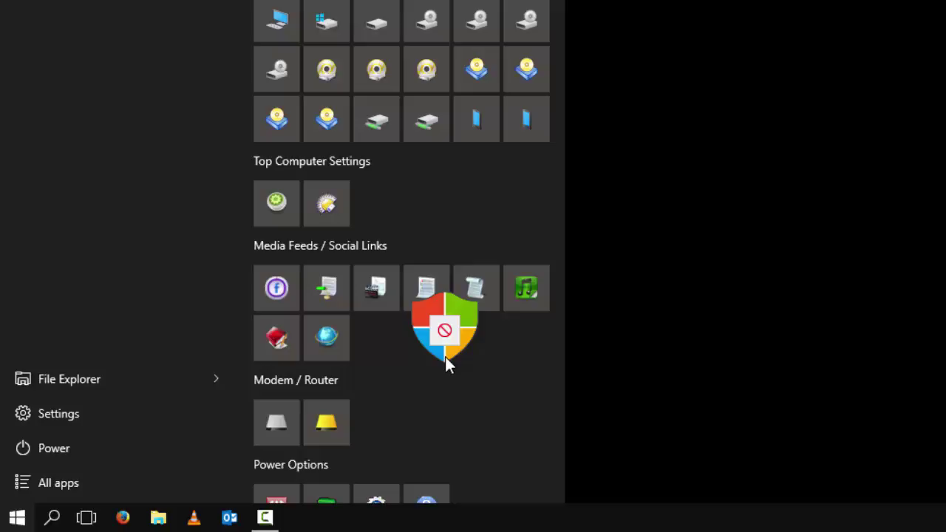
pyautogui.moveTo(445, 356); pyautogui.dragTo(425, 345)
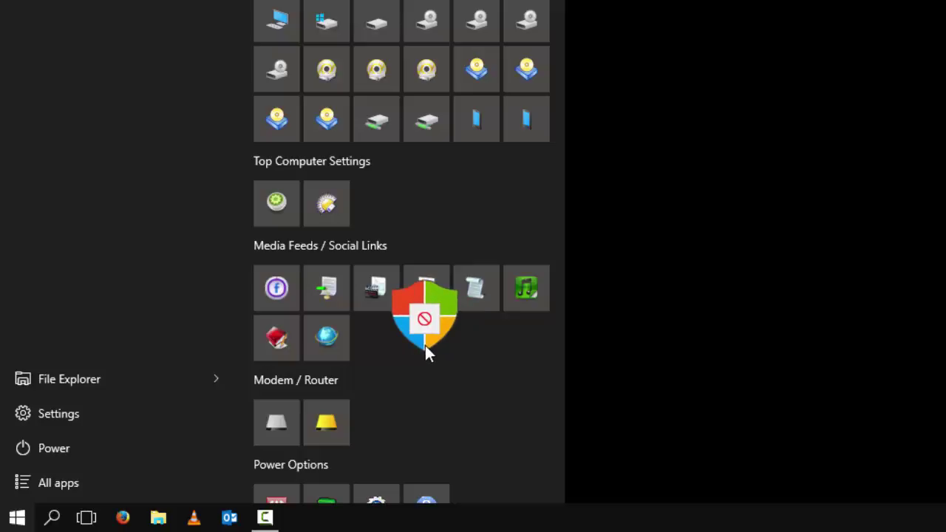
pyautogui.moveTo(425, 345); pyautogui.dragTo(406, 345)
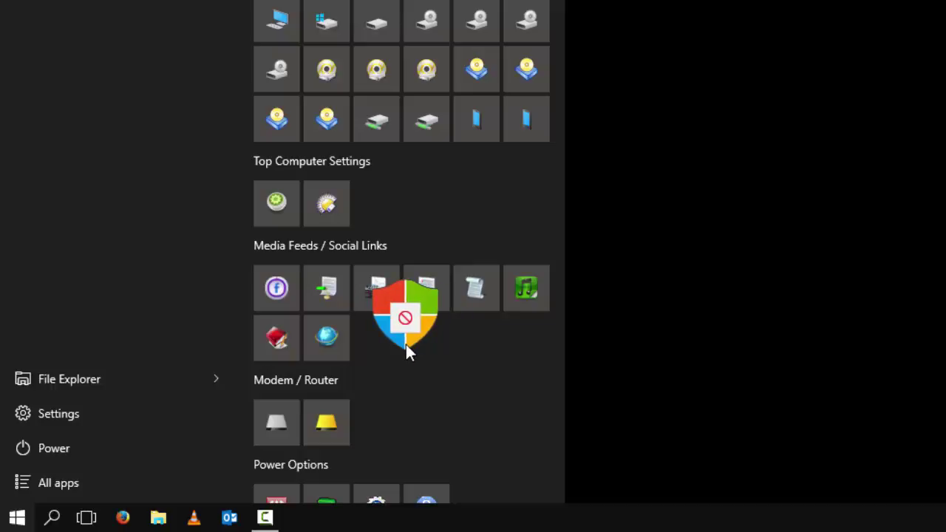
pyautogui.moveTo(406, 344); pyautogui.dragTo(795, 89)
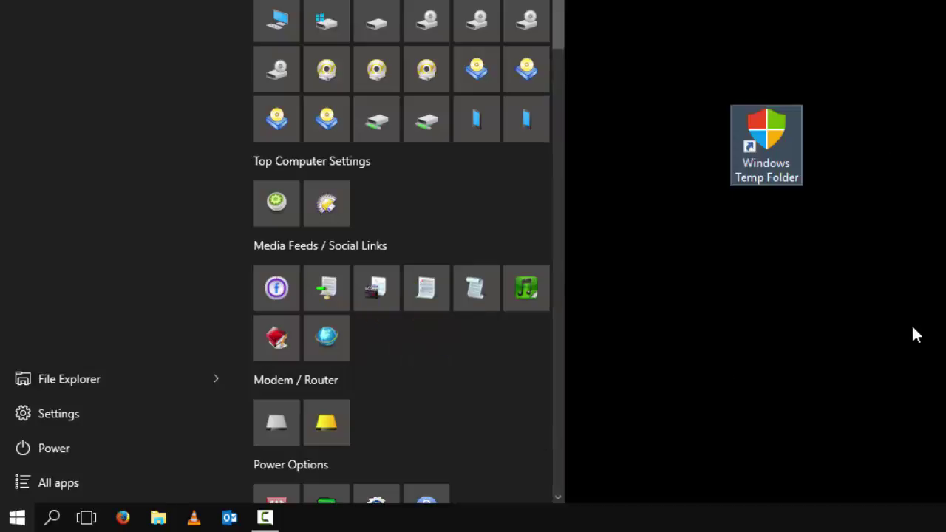
pyautogui.click(912, 334)
# Examine the Start menu's tile groups and the resize and additional options of the first tile in the Computer Drive(s) group.
pyautogui.click(17, 517)
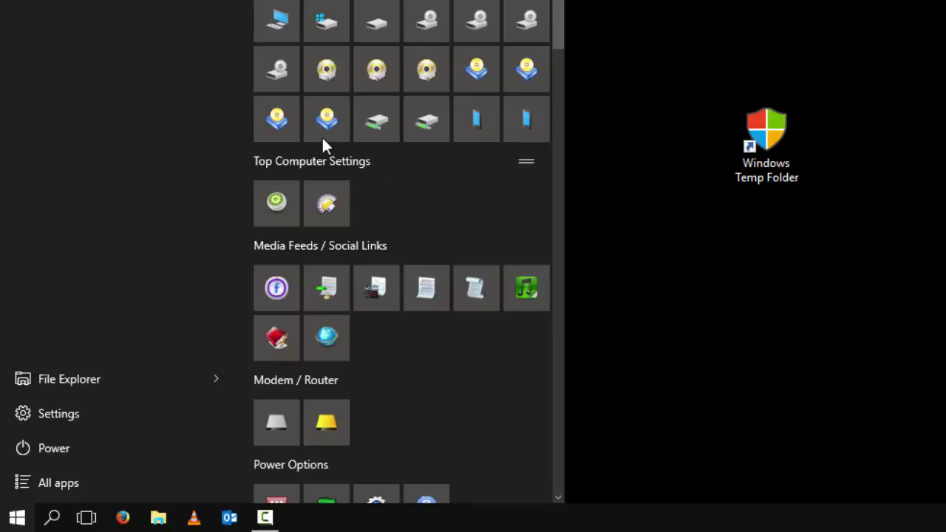
pyautogui.scroll(-3, 442, 349)
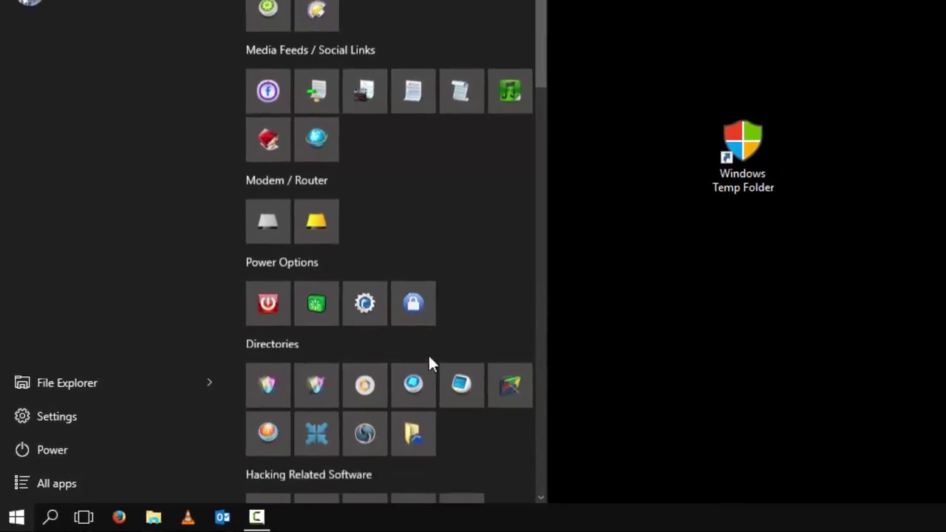
pyautogui.scroll(-2, 425, 361)
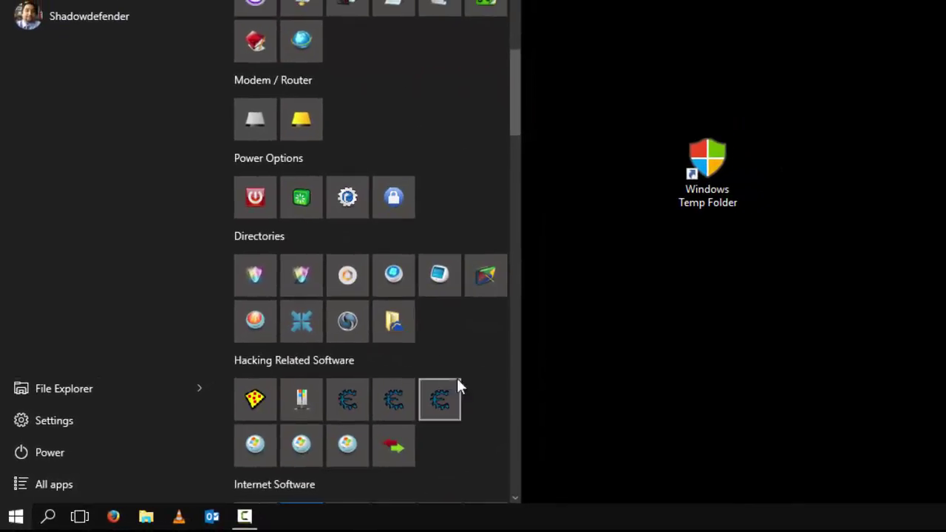
pyautogui.scroll(4, 481, 358)
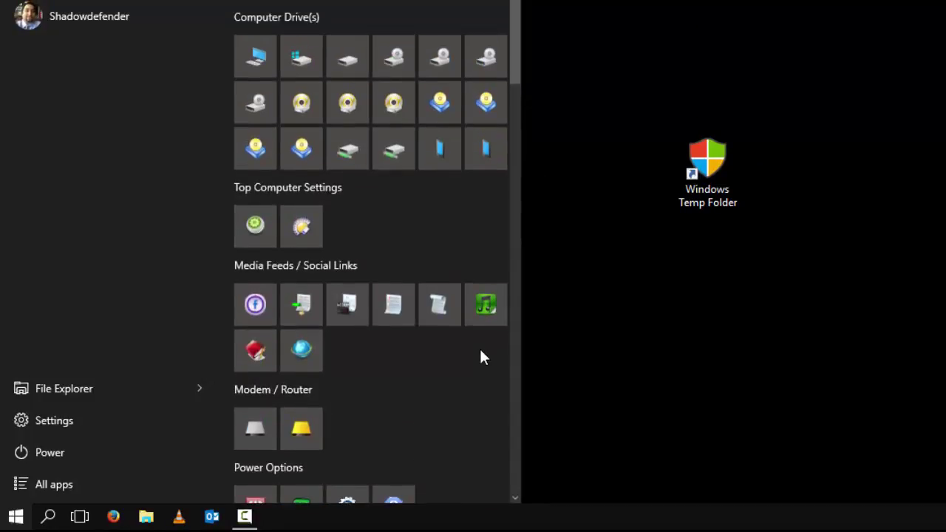
pyautogui.rightClick(260, 46)
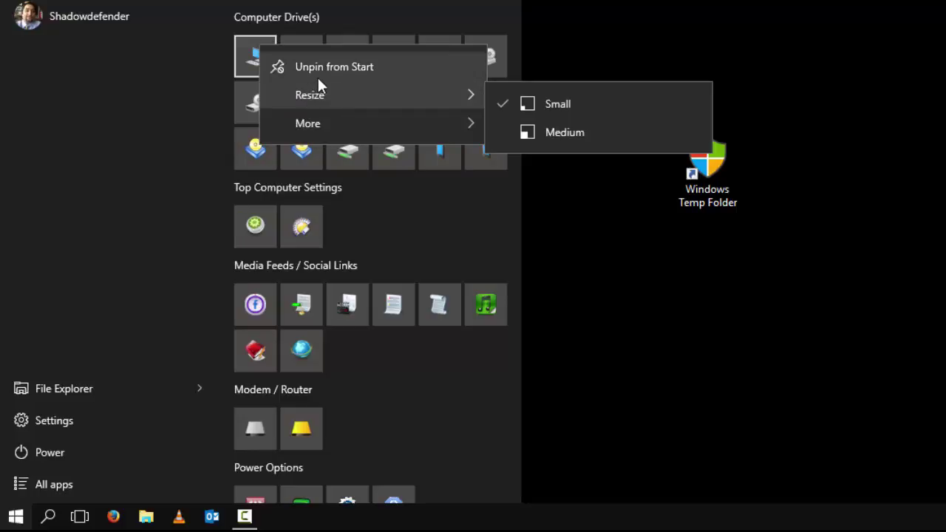
pyautogui.moveTo(331, 133)
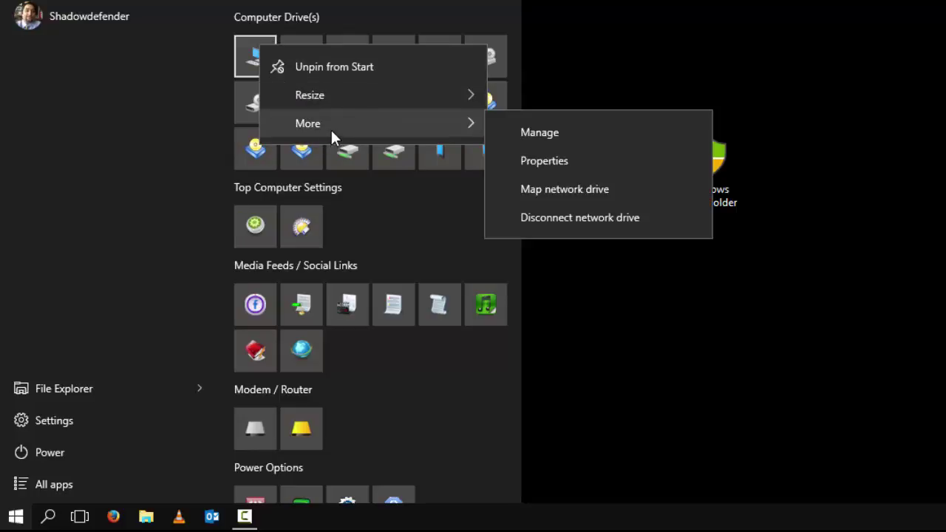
pyautogui.click(392, 266)
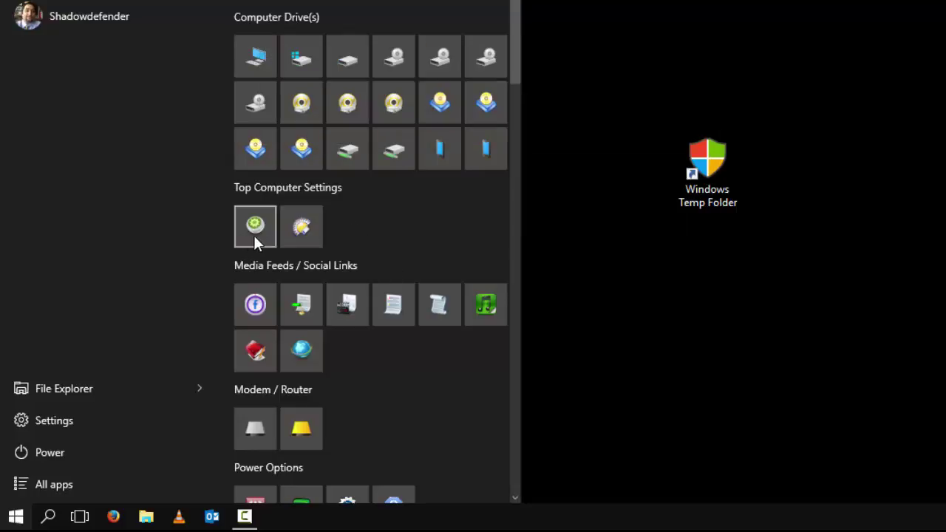
# Open the file location of the Facebook tile from the Media Feeds / Social Links group.
pyautogui.rightClick(257, 306)
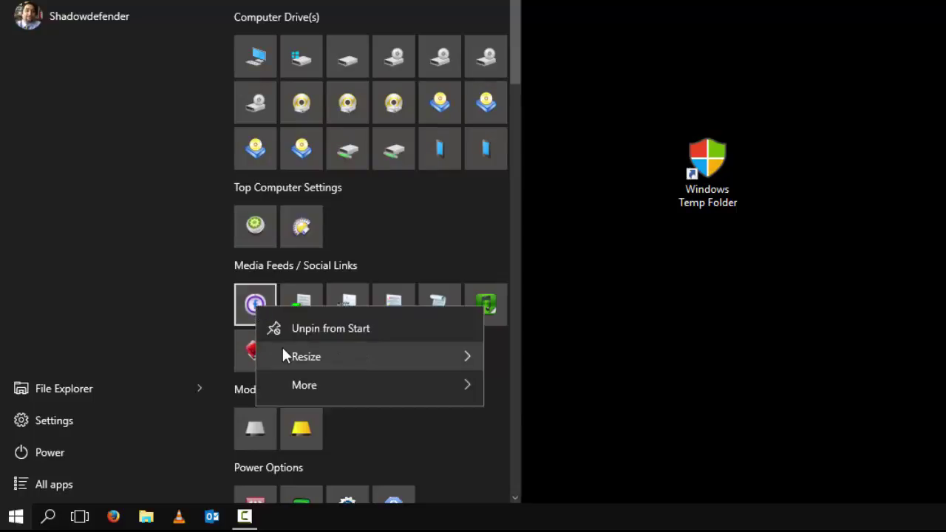
pyautogui.moveTo(345, 381)
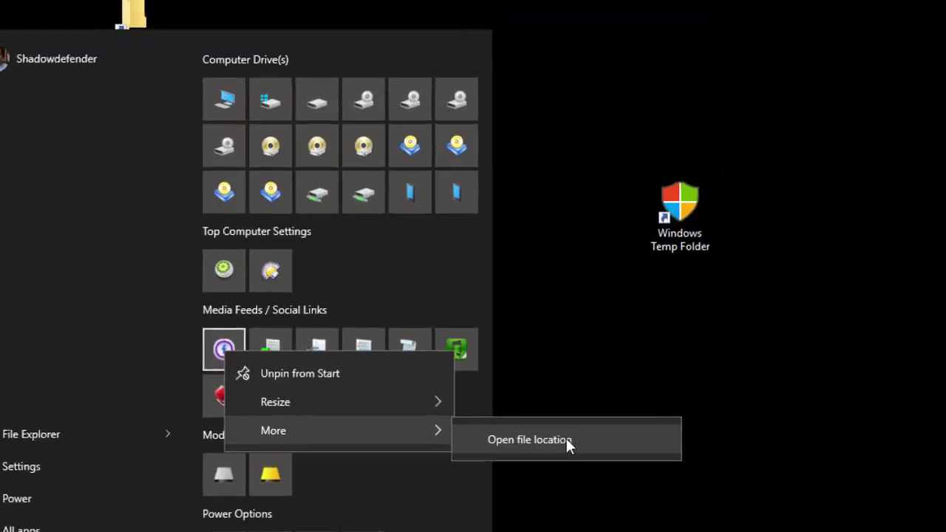
pyautogui.click(589, 394)
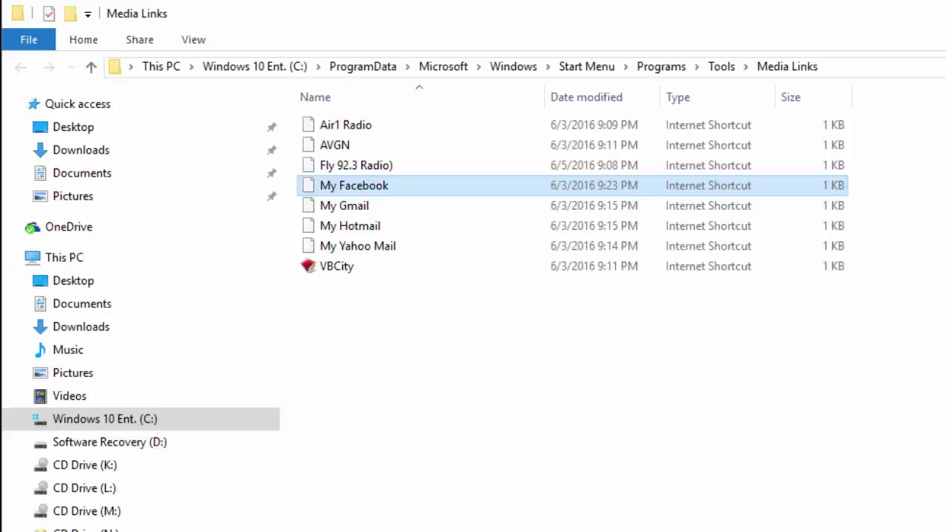
pyautogui.click(406, 480)
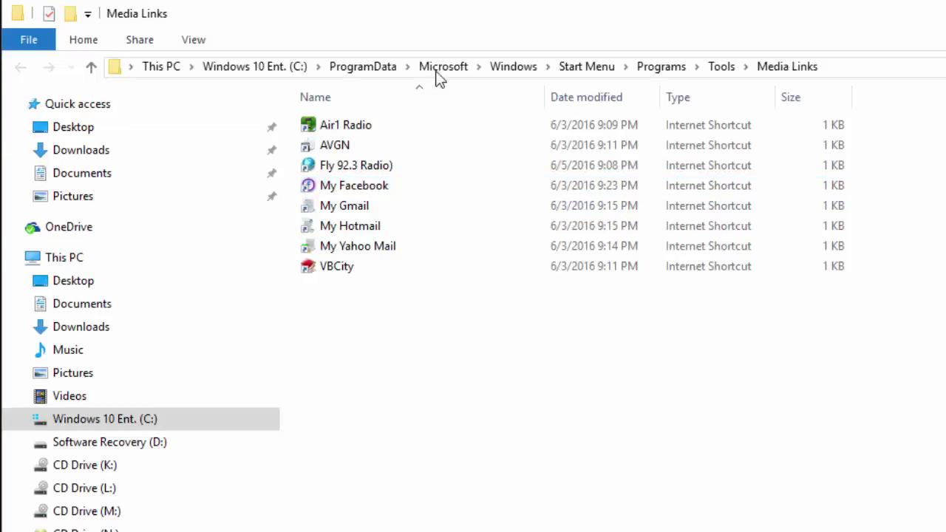
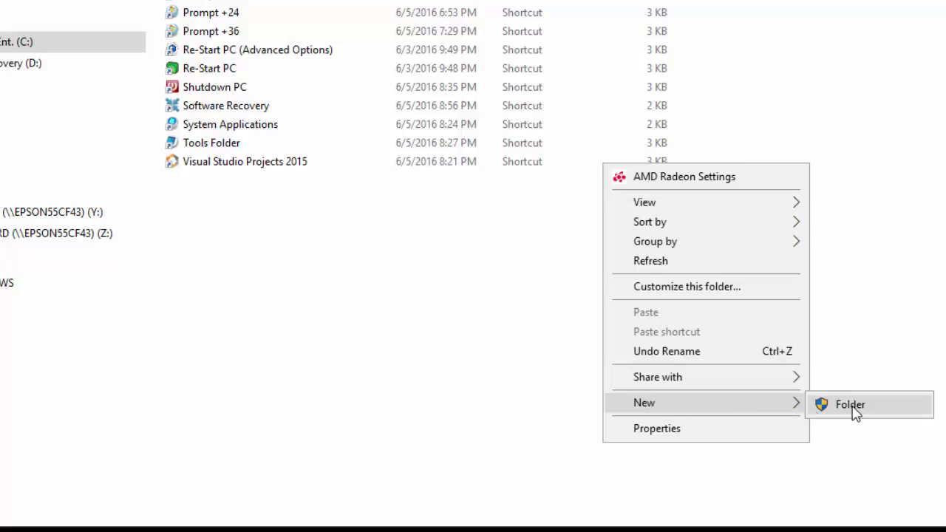
# Move the Windows Temp Folder shortcut from the desktop into the Start Menu's Programs > Tools folder, granting administrator permission.
pyautogui.click(405, 317)
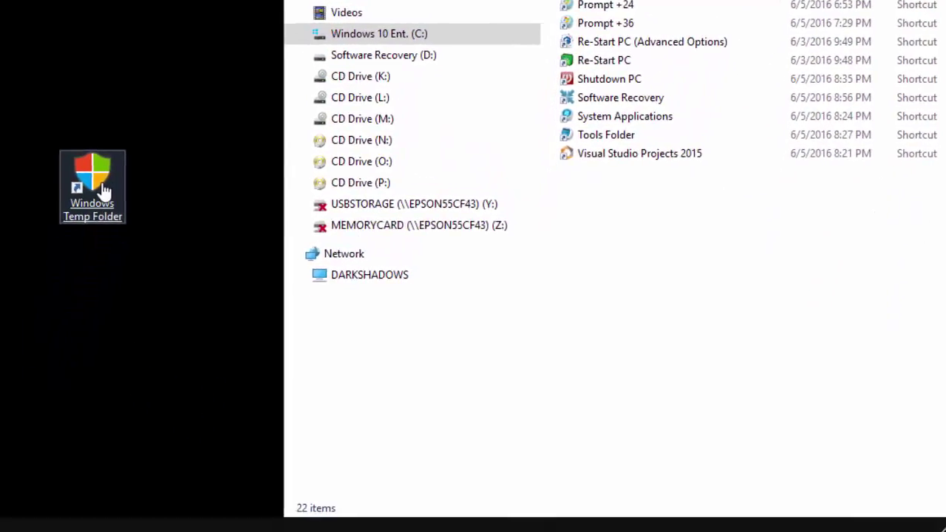
pyautogui.rightClick(106, 179)
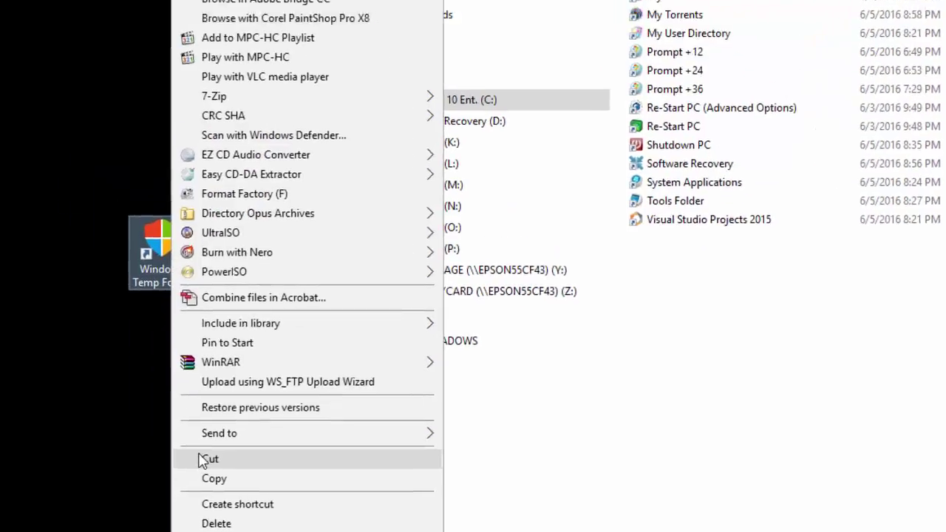
pyautogui.click(141, 382)
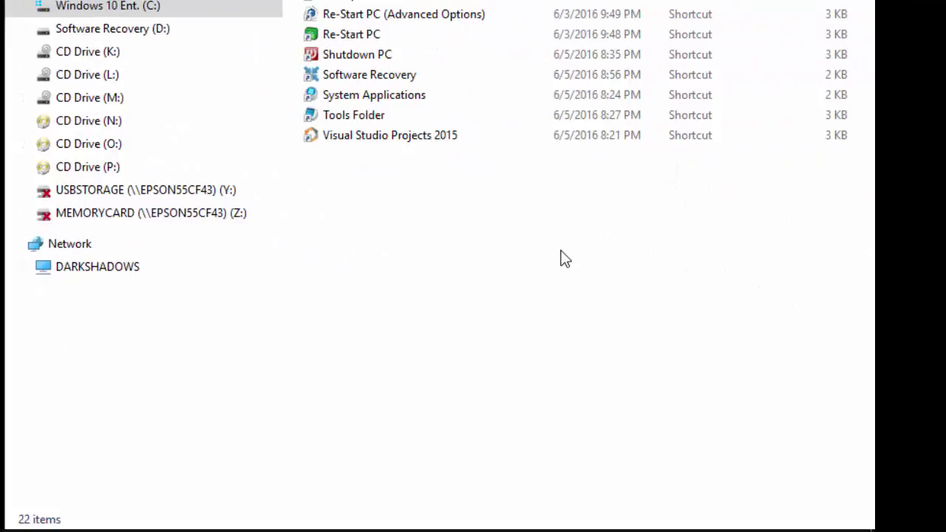
pyautogui.rightClick(563, 257)
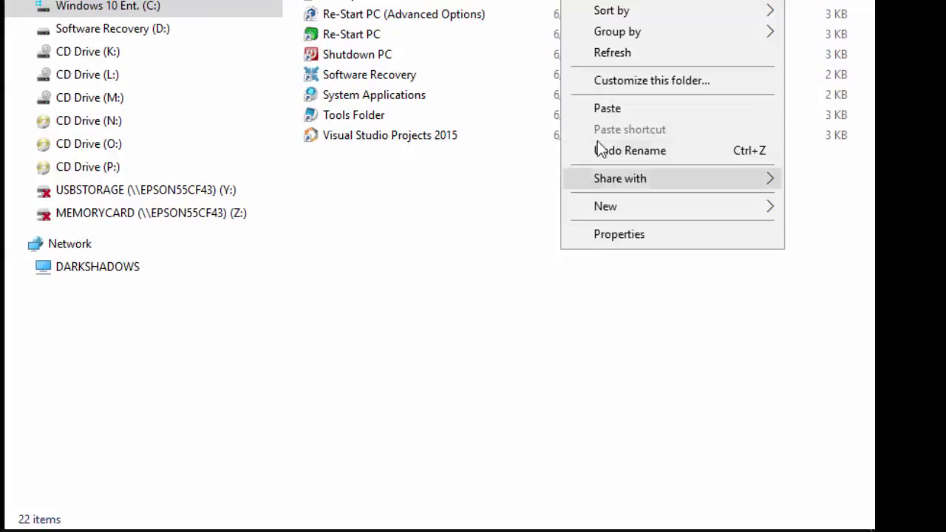
pyautogui.click(610, 113)
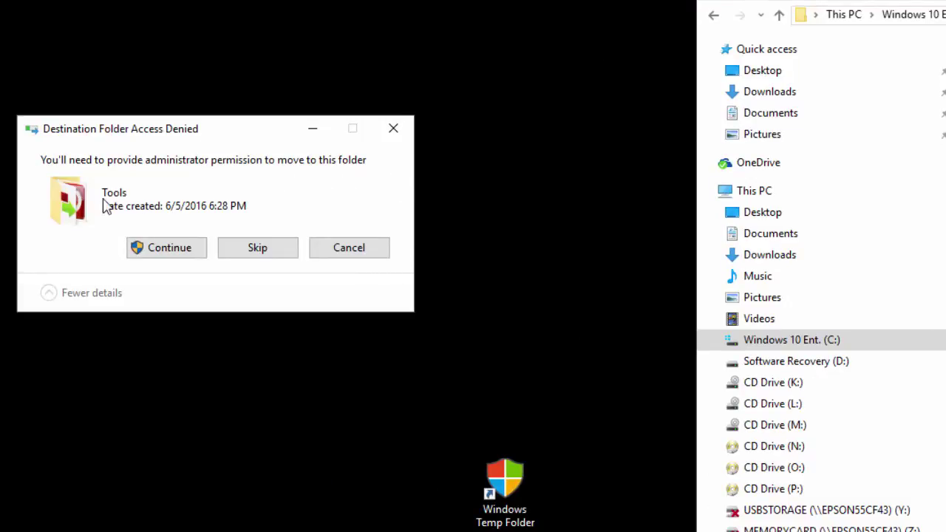
pyautogui.click(169, 250)
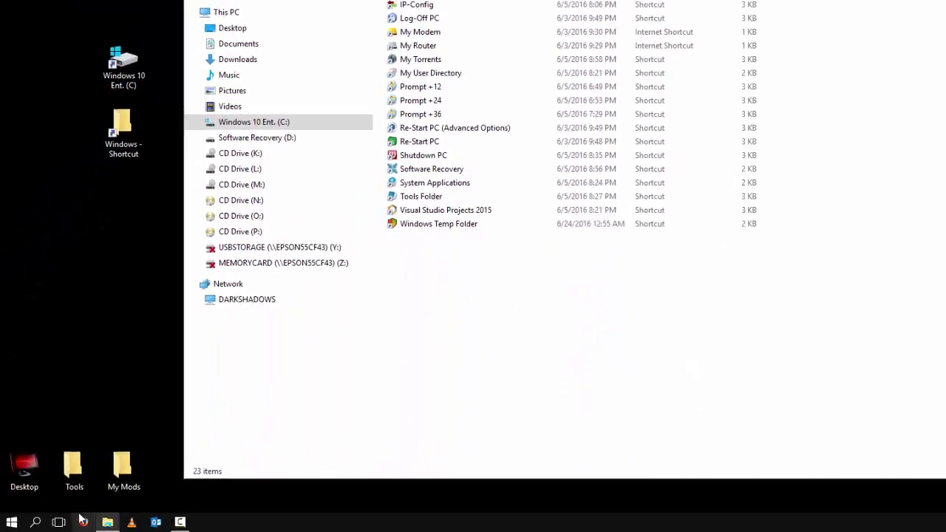
# Find the Tools folder under T in the Start menu's full app list and expand it.
pyautogui.click(12, 522)
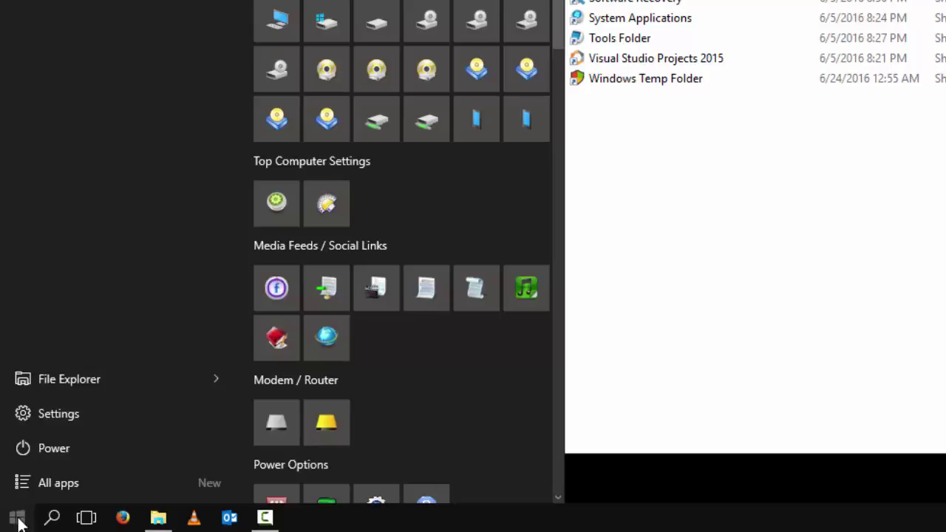
pyautogui.click(62, 483)
pyautogui.scroll(-3, 77, 247)
pyautogui.scroll(-15, 76, 239)
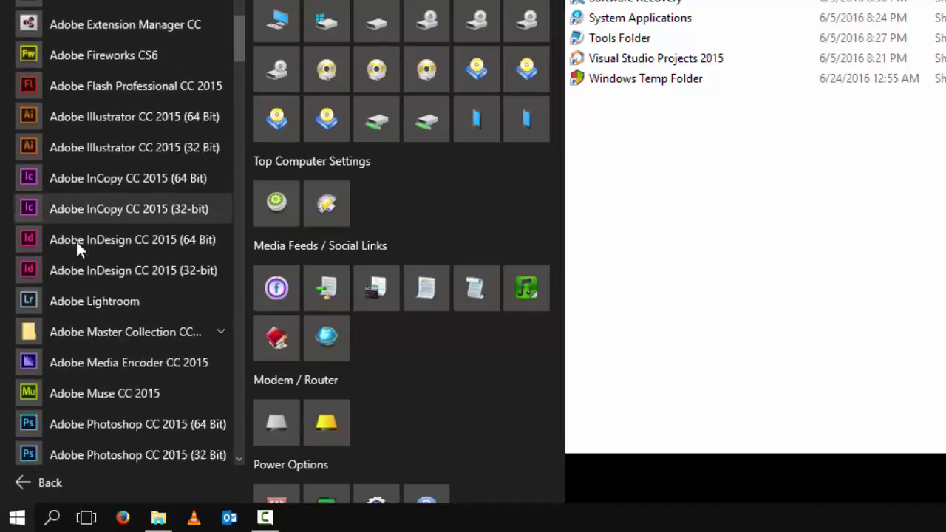
pyautogui.scroll(-15, 76, 241)
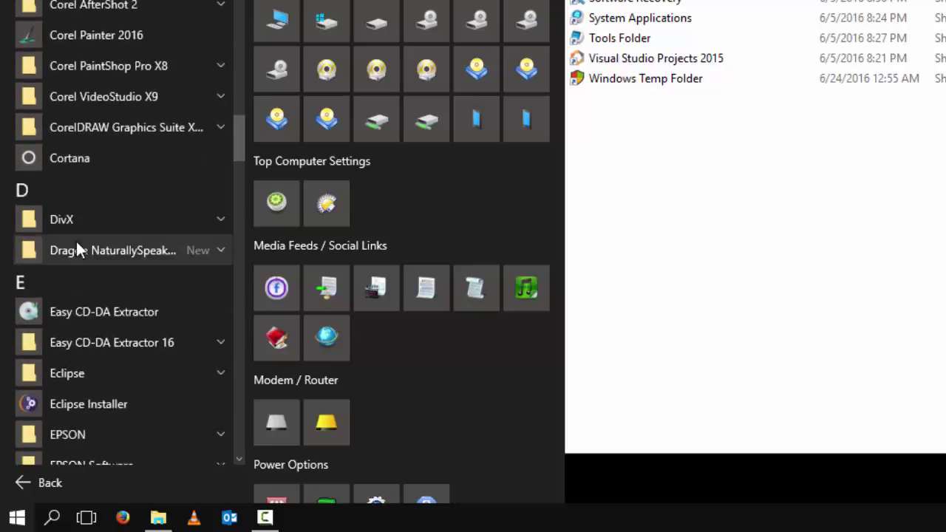
pyautogui.scroll(-15, 76, 241)
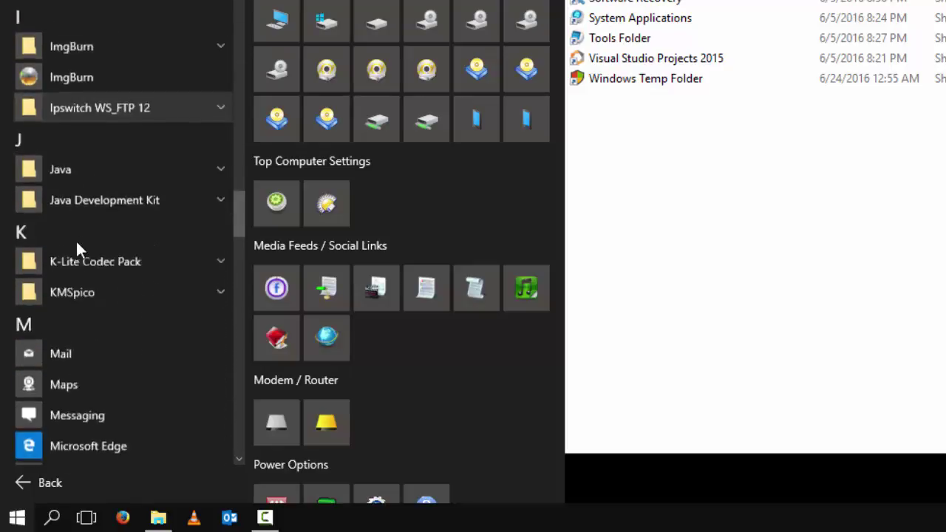
pyautogui.scroll(-15, 76, 241)
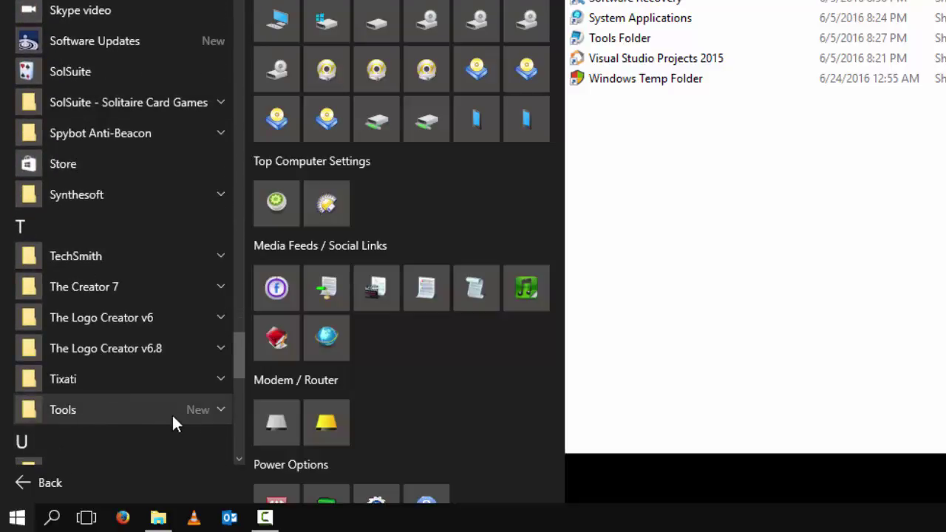
pyautogui.click(210, 412)
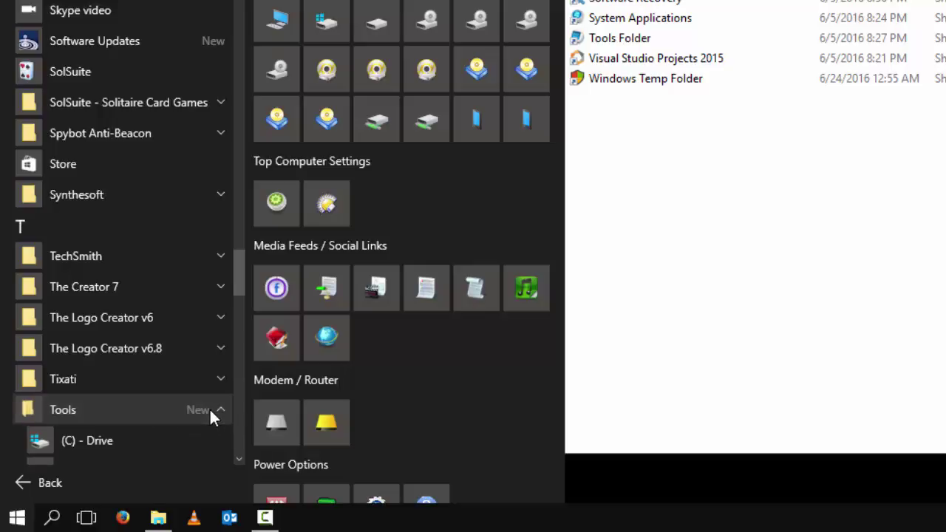
# Pin the Windows Temp Folder entry from the expanded Tools folder to Start.
pyautogui.scroll(-10, 210, 417)
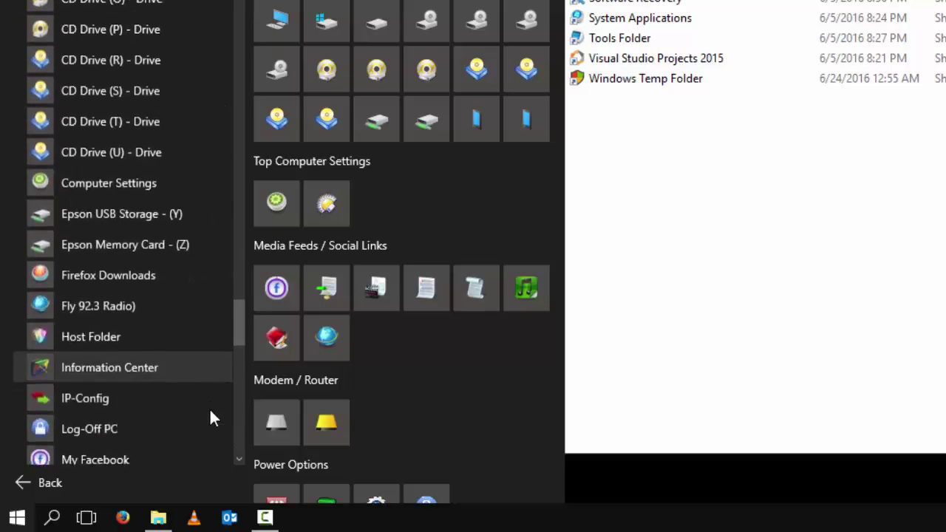
pyautogui.scroll(-9, 210, 418)
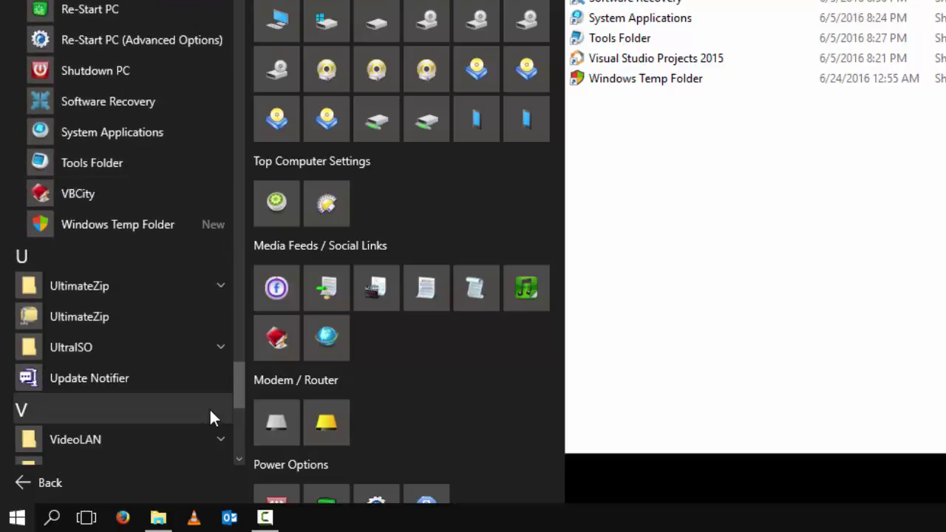
pyautogui.rightClick(133, 224)
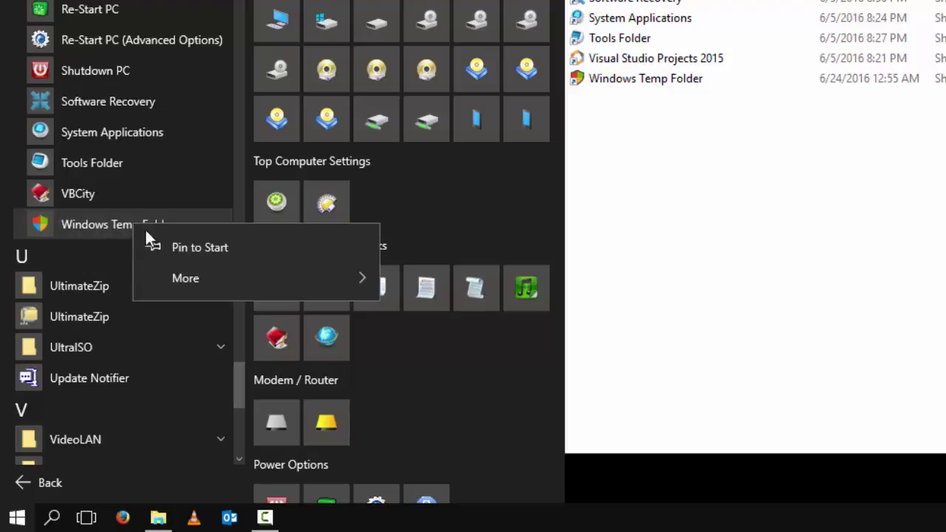
pyautogui.click(210, 249)
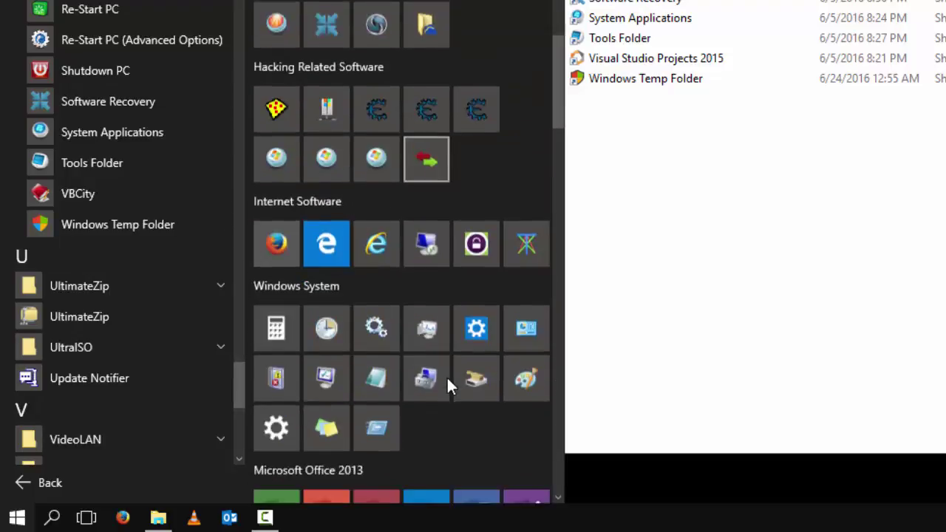
# Resize the new Windows Temp Folder tile to Small and move it to the end of the Directories group.
pyautogui.scroll(-1, 449, 386)
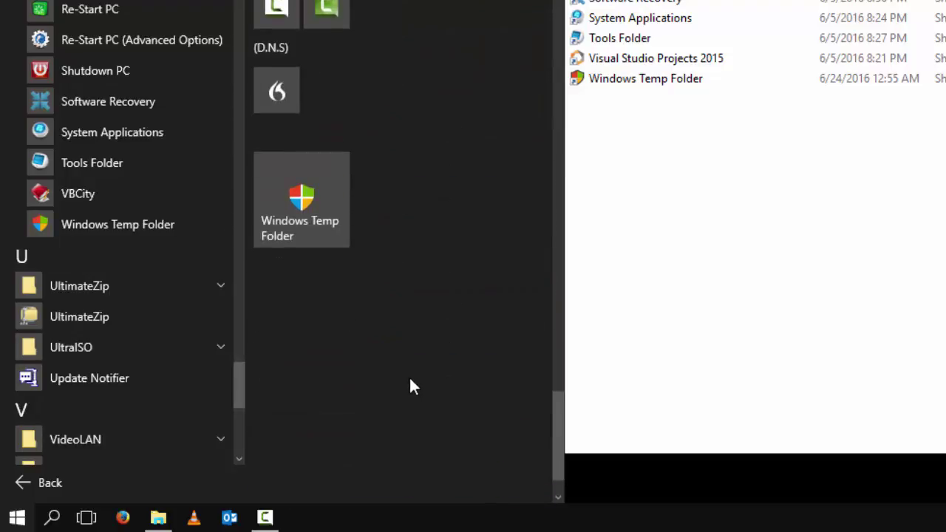
pyautogui.rightClick(323, 195)
pyautogui.moveTo(378, 244)
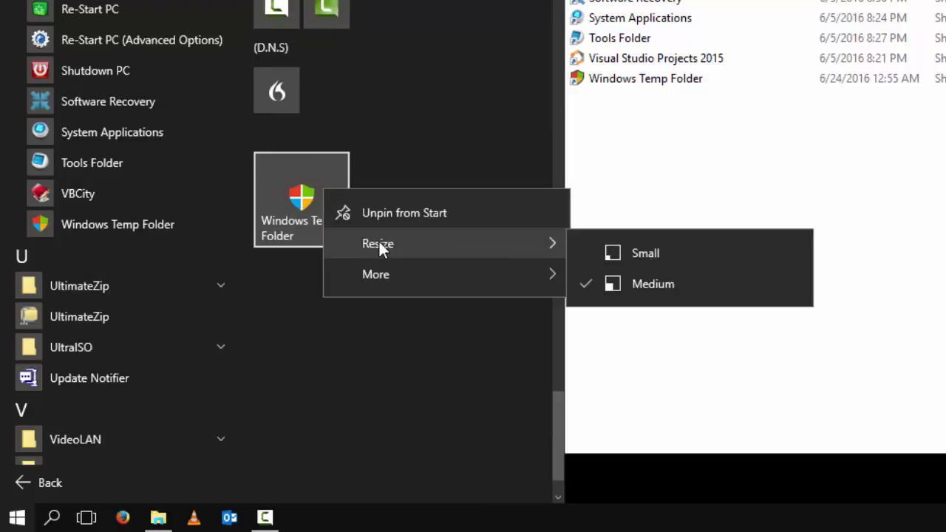
pyautogui.click(633, 250)
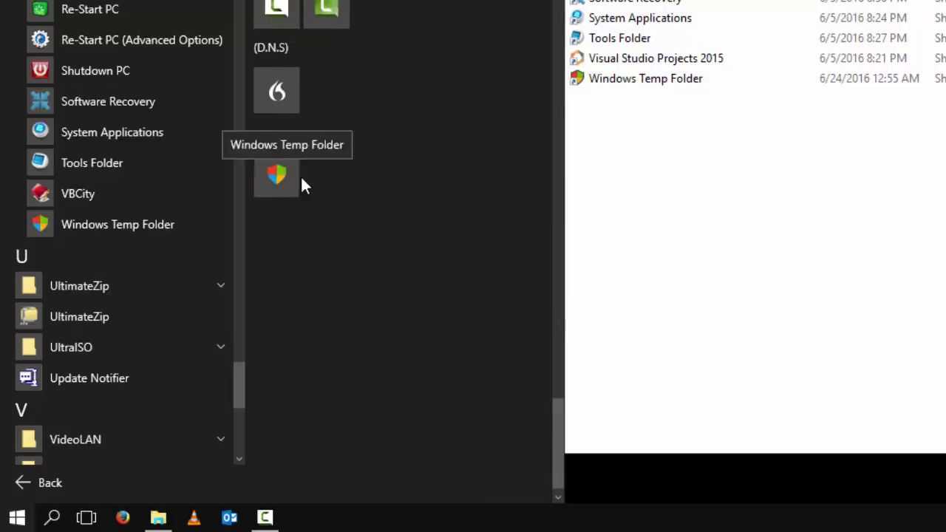
pyautogui.moveTo(300, 177); pyautogui.dragTo(485, 194)
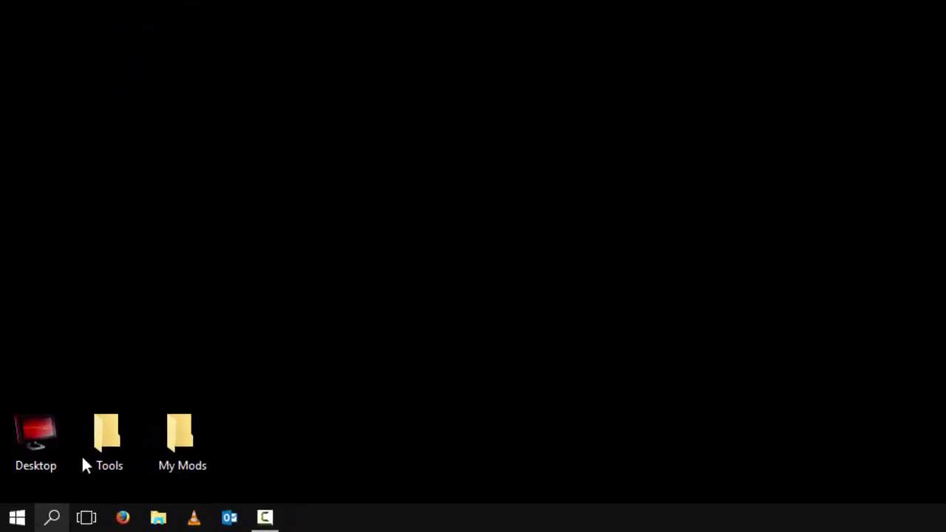
# Test the Windows Temp Folder tile in the Start menu's Directories group by opening the Temp folder from it.
pyautogui.click(19, 521)
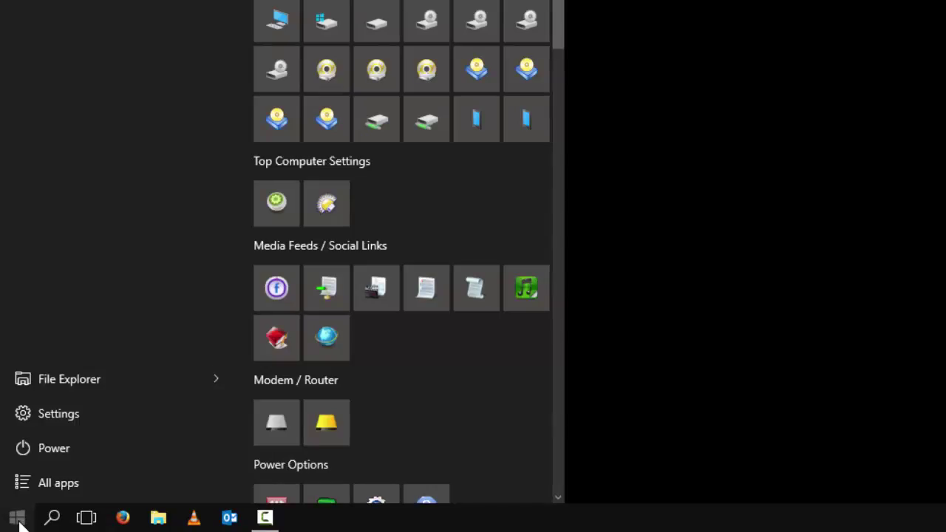
pyautogui.scroll(-5, 477, 373)
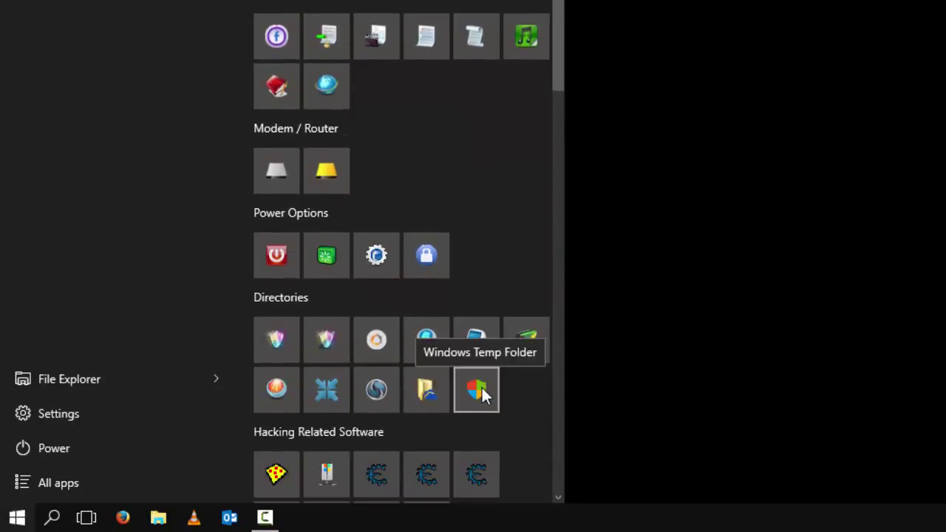
pyautogui.click(479, 388)
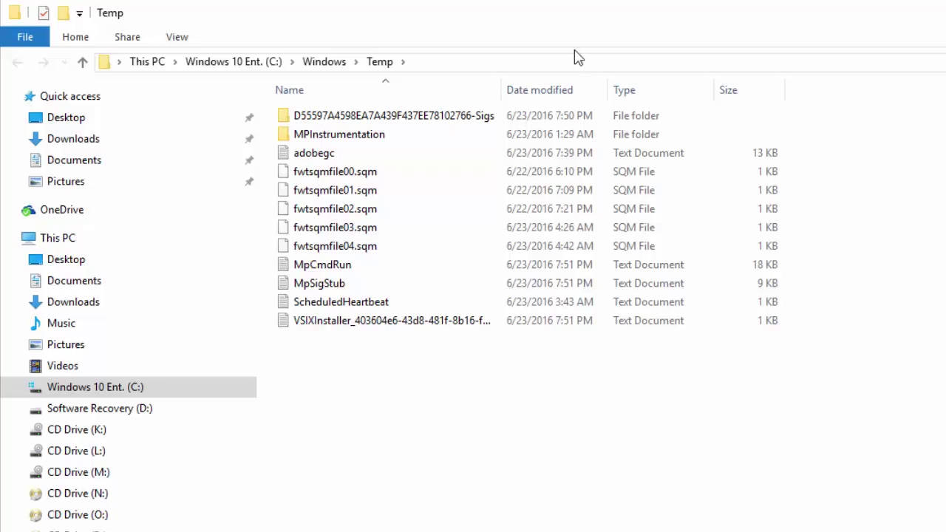
# Close the Temp folder window to return to the desktop.
pyautogui.moveTo(495, 11); pyautogui.dragTo(392, 47)
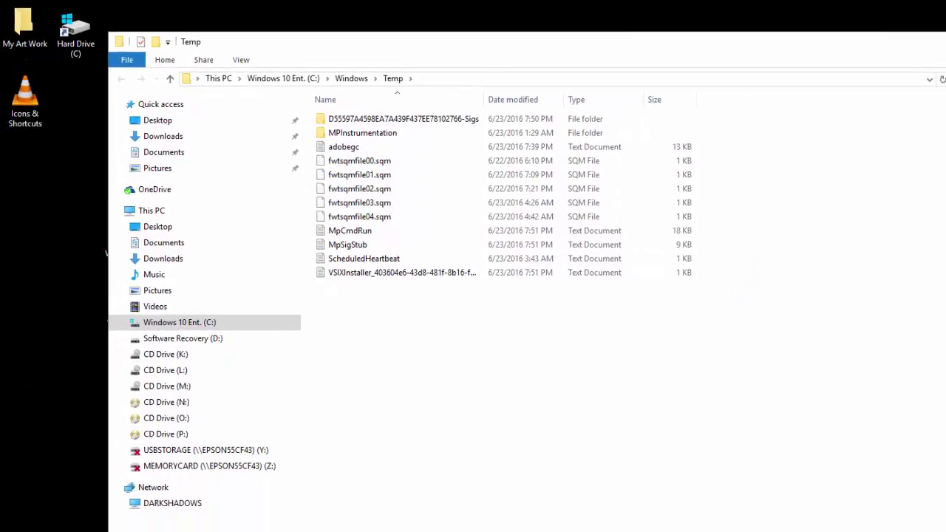
pyautogui.hotkey('alt', 'F4')
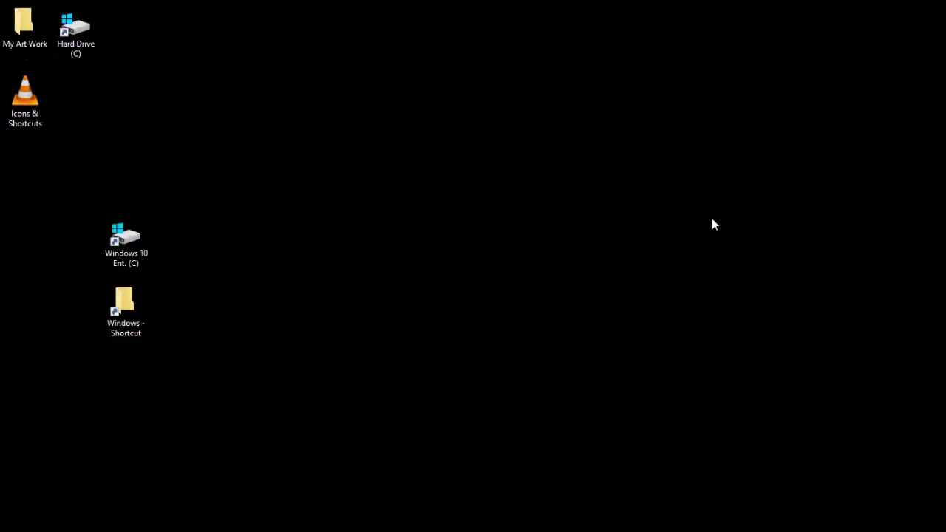
pyautogui.rightClick(553, 302)
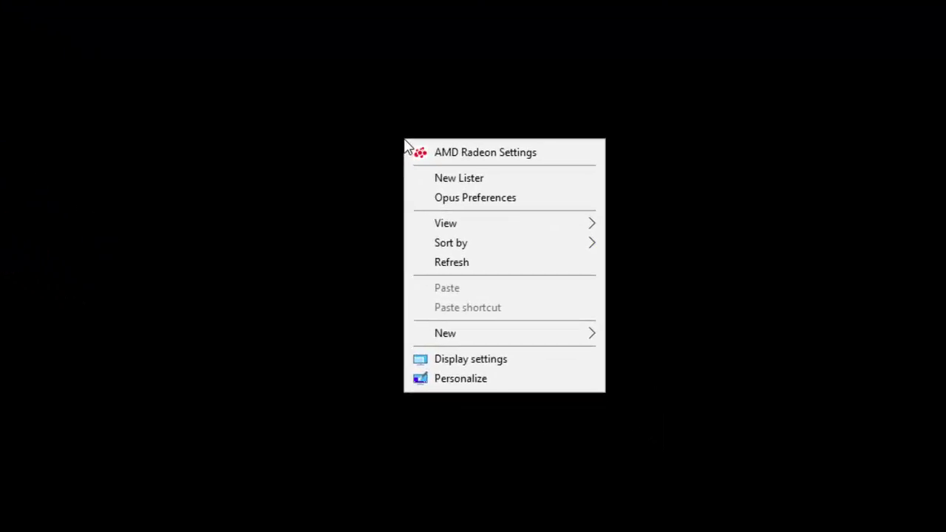
pyautogui.click(268, 107)
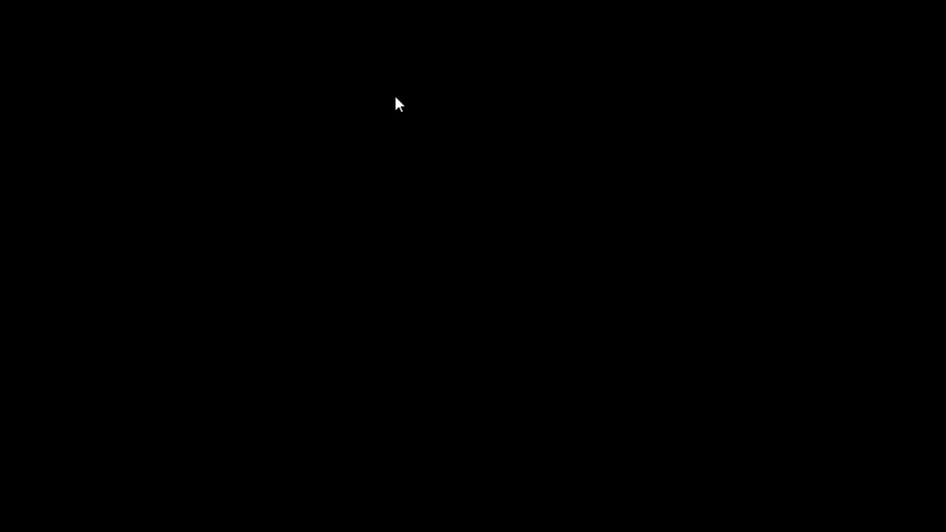
pyautogui.rightClick(474, 127)
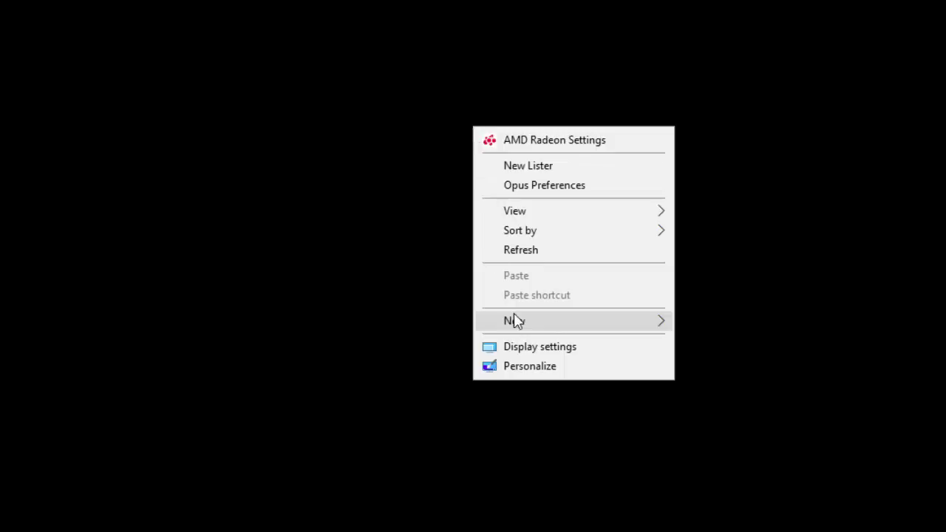
pyautogui.moveTo(515, 320)
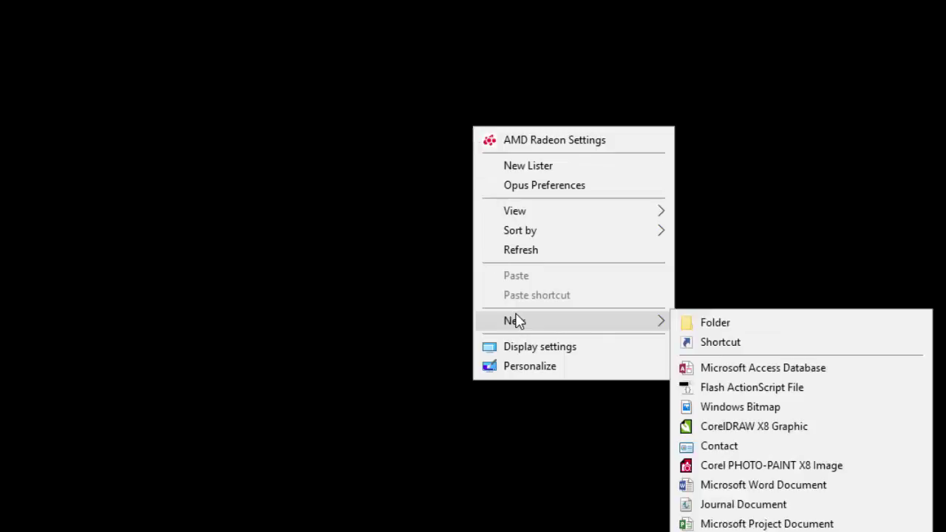
pyautogui.click(732, 347)
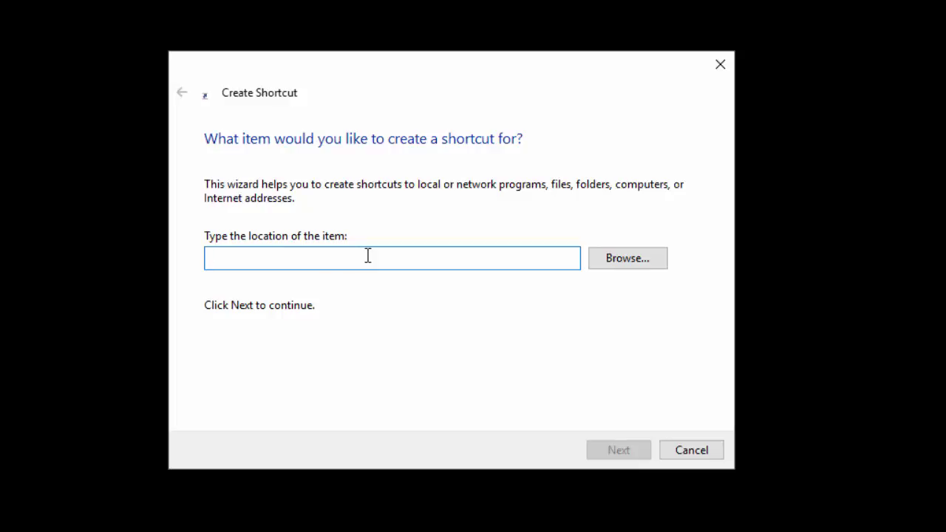
pyautogui.write('http://')
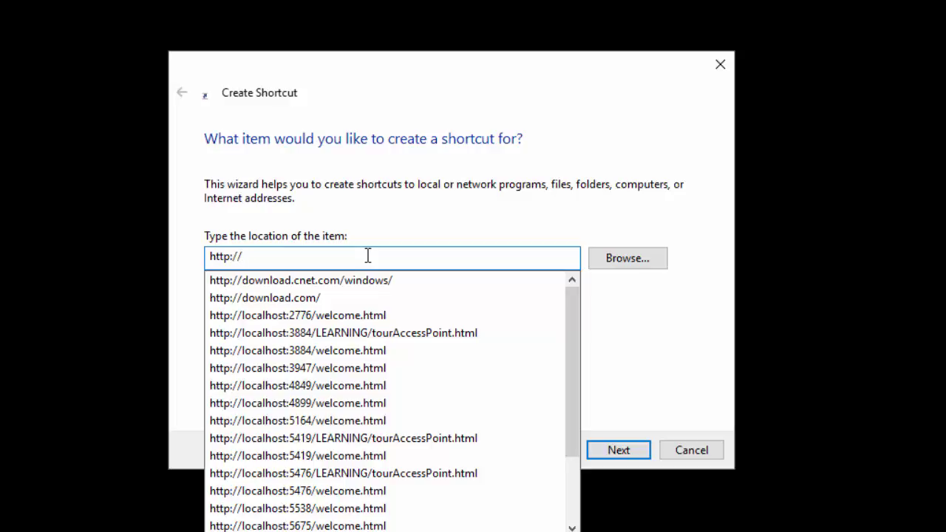
pyautogui.write('www')
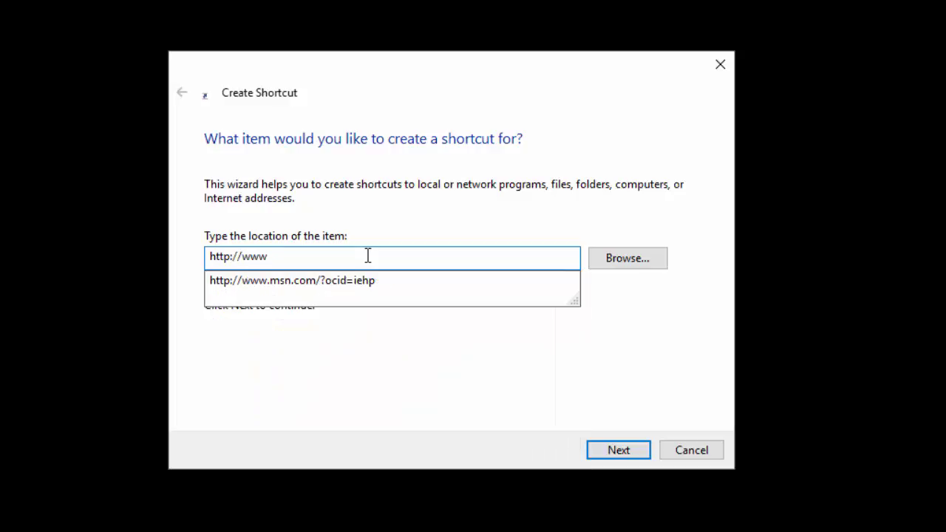
pyautogui.write('.facebook')
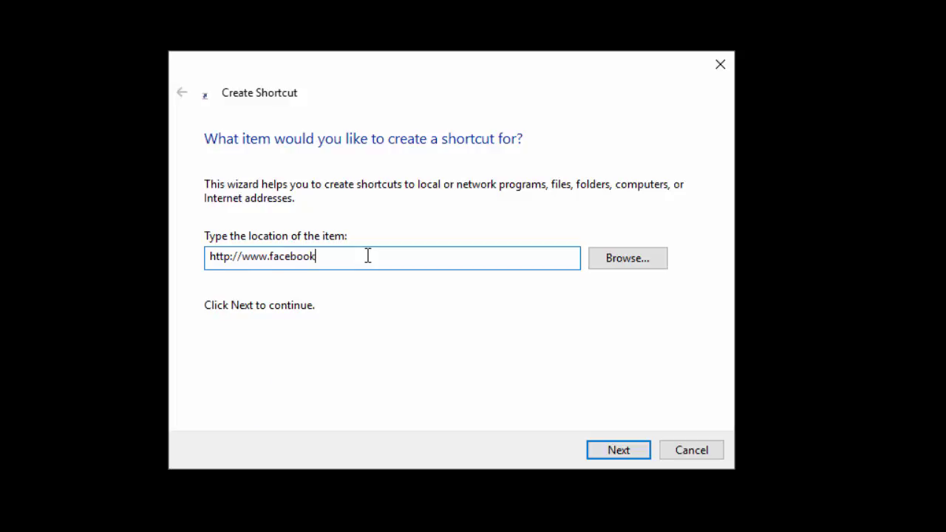
pyautogui.write('.com')
pyautogui.click(611, 452)
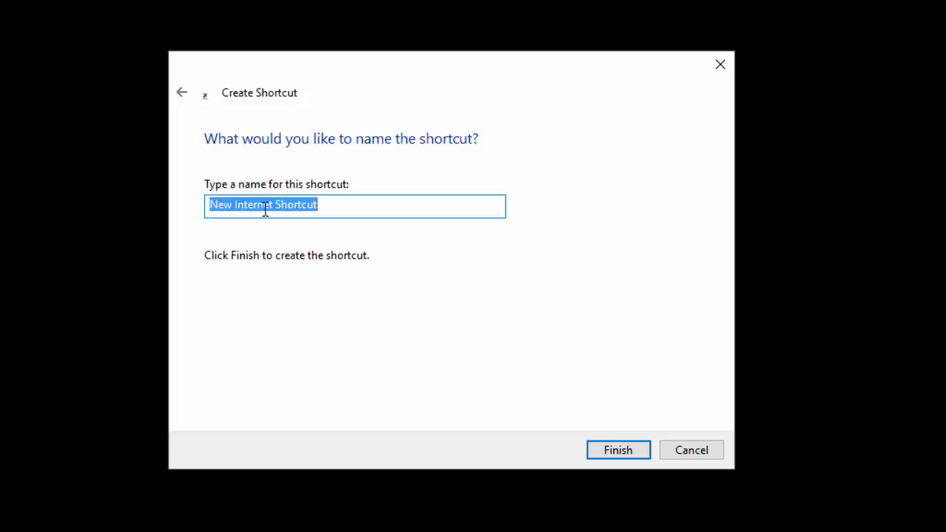
# Replace the suggested shortcut name with My Facebook and finish creating the shortcut.
pyautogui.click(349, 204)
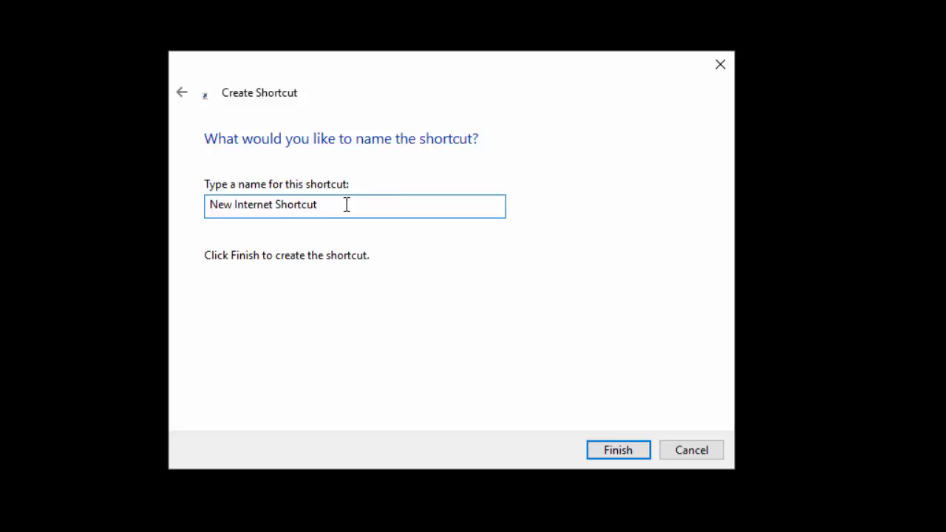
pyautogui.hotkey('ctrl', 'shift', 'Left')
pyautogui.hotkey('ctrl', 'shift', 'Left')
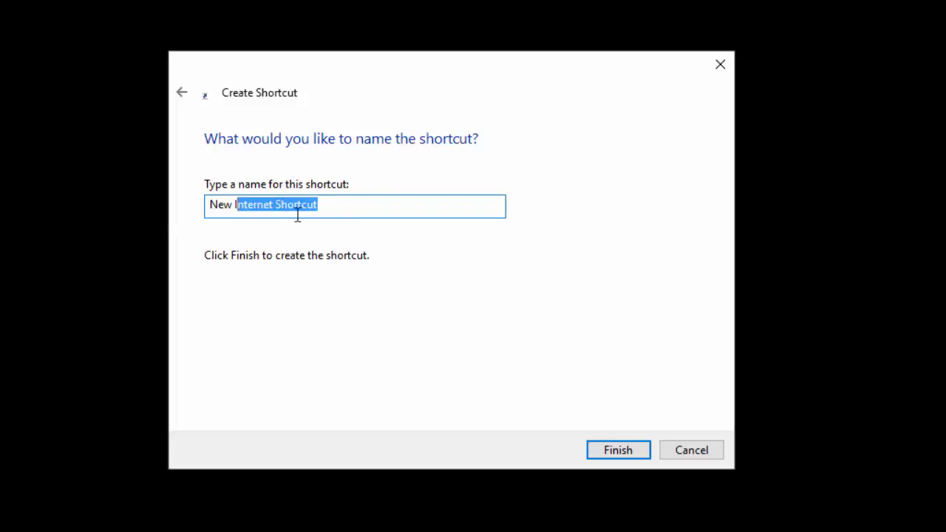
pyautogui.press('End')
pyautogui.hotkey('shift', 'Left')
pyautogui.hotkey('shift', 'Left')
pyautogui.hotkey('shift', 'Left')
pyautogui.hotkey('shift', 'Left')
pyautogui.hotkey('shift', 'Left')
pyautogui.hotkey('shift', 'Left')
pyautogui.hotkey('shift', 'Left')
pyautogui.hotkey('shift', 'Left')
pyautogui.hotkey('shift', 'Left')
pyautogui.hotkey('shift', 'Left')
pyautogui.hotkey('shift', 'Left')
pyautogui.click(315, 205)
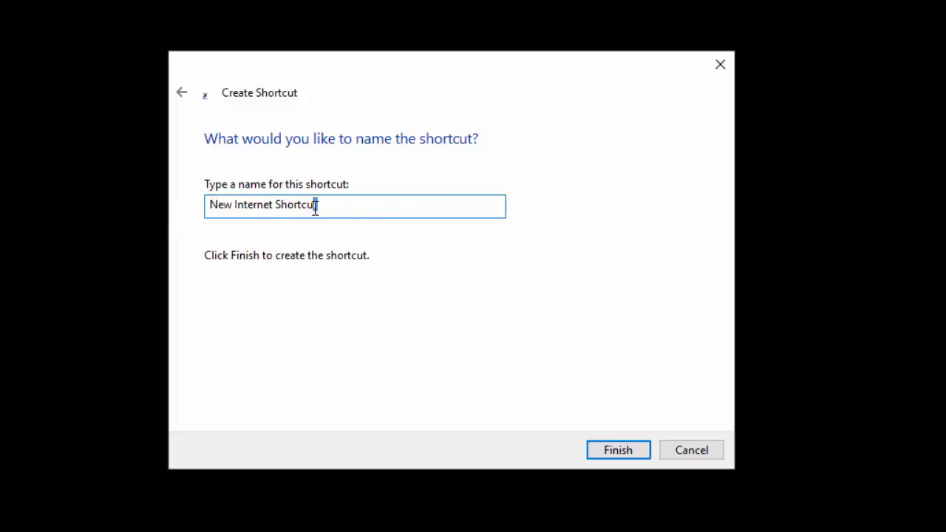
pyautogui.hotkey('ctrl', 'shift', 'Left')
pyautogui.hotkey('ctrl', 'shift', 'Left')
pyautogui.click(357, 203)
pyautogui.moveTo(357, 203); pyautogui.dragTo(241, 212)
pyautogui.click(359, 202)
pyautogui.hotkey('ctrl', 'a')
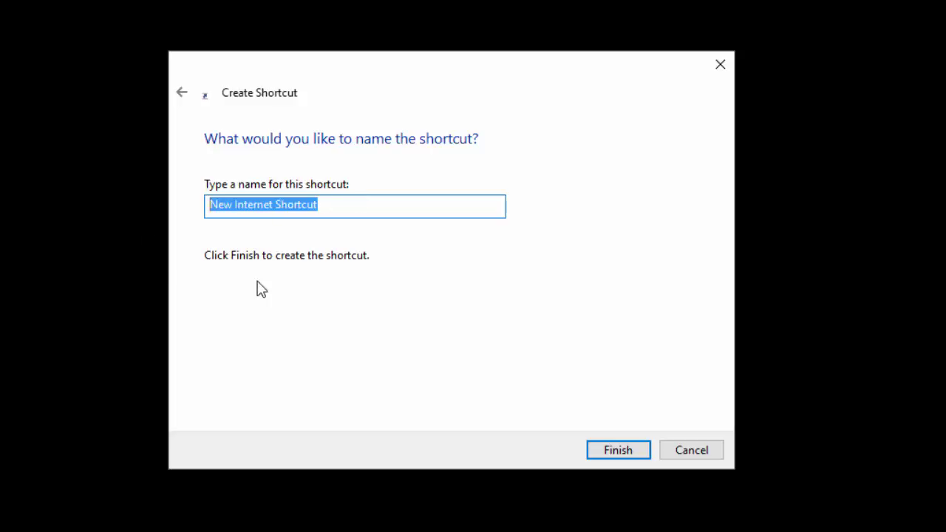
pyautogui.write('M')
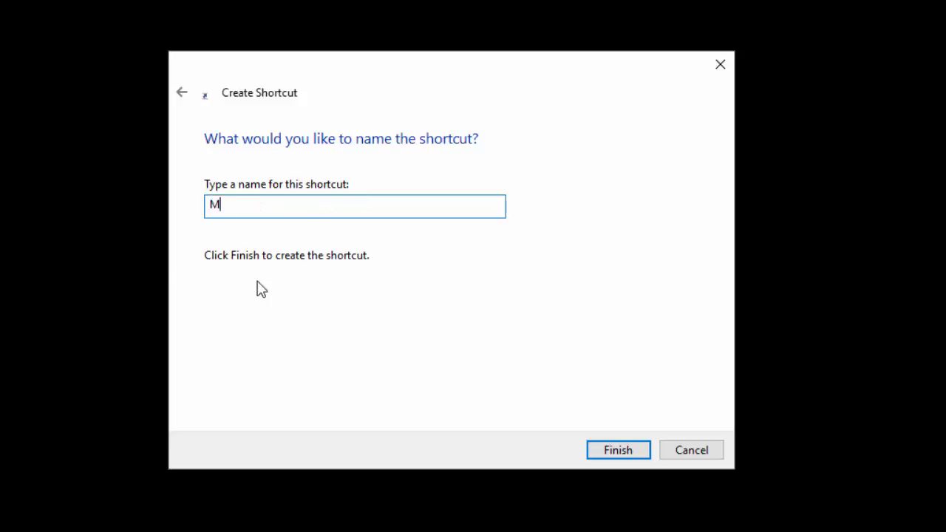
pyautogui.write('y Facebook')
pyautogui.press('Return')
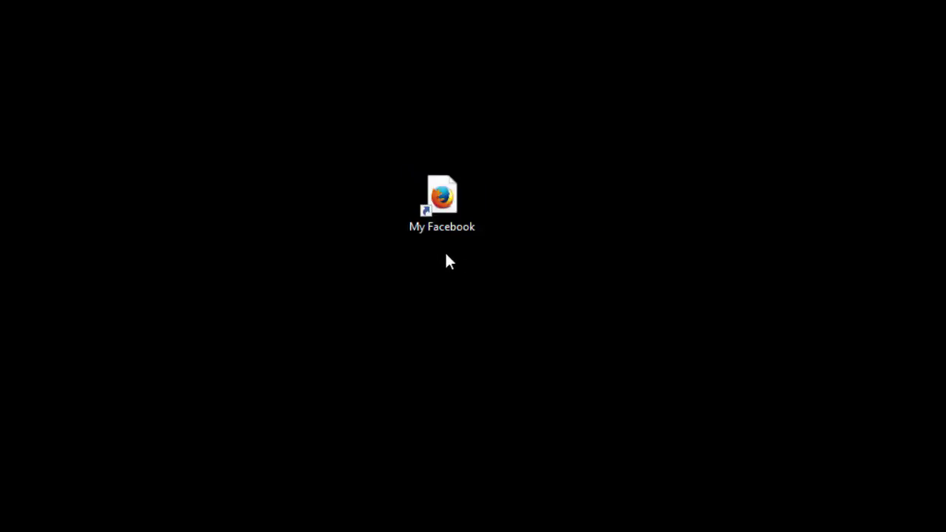
# Open the properties of the My Facebook shortcut, move the dialog clear of the icon and place the cursor after its URL.
pyautogui.rightClick(439, 210)
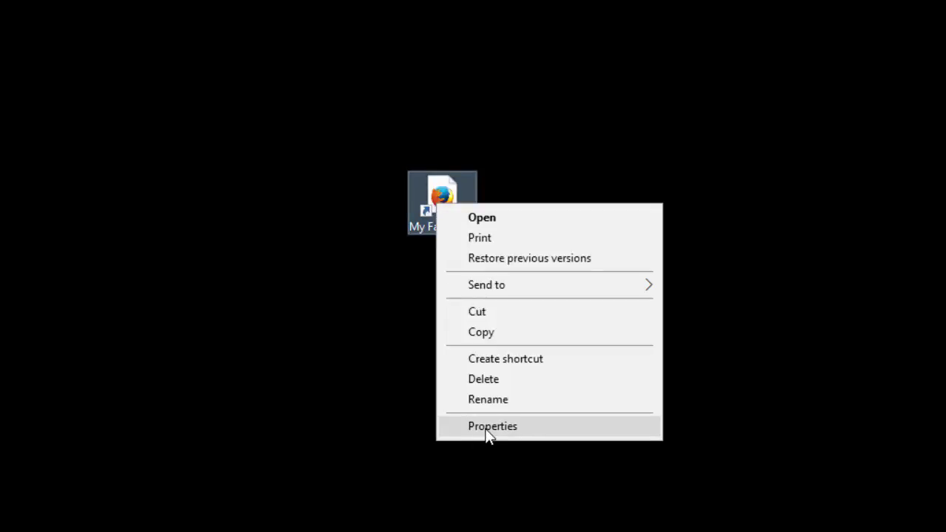
pyautogui.click(325, 361)
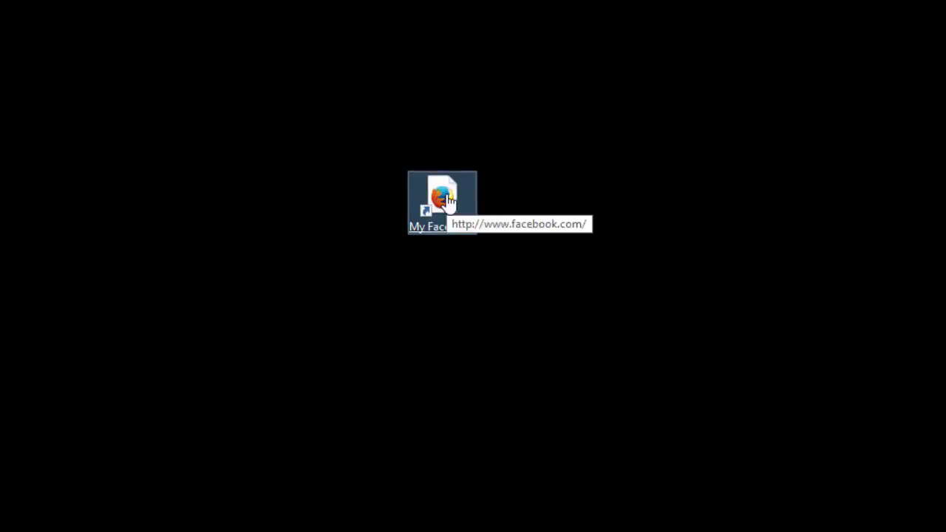
pyautogui.rightClick(448, 197)
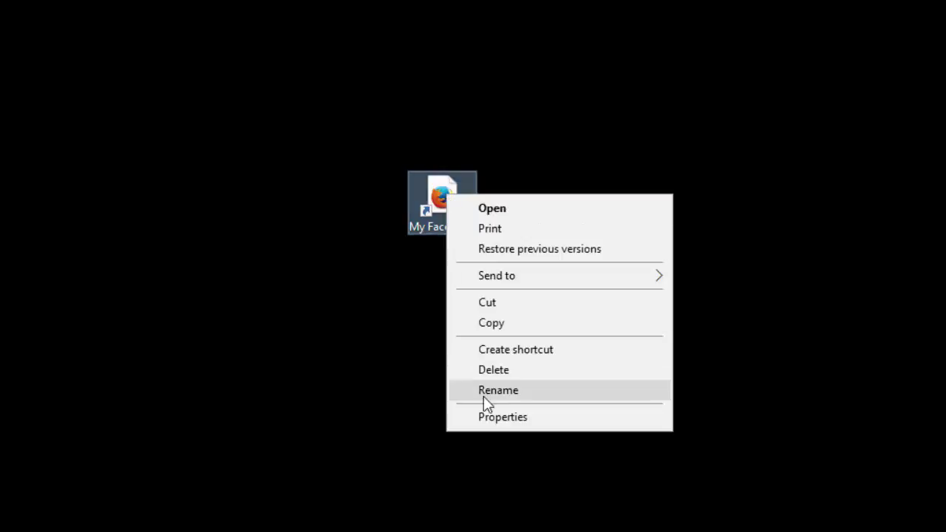
pyautogui.click(511, 416)
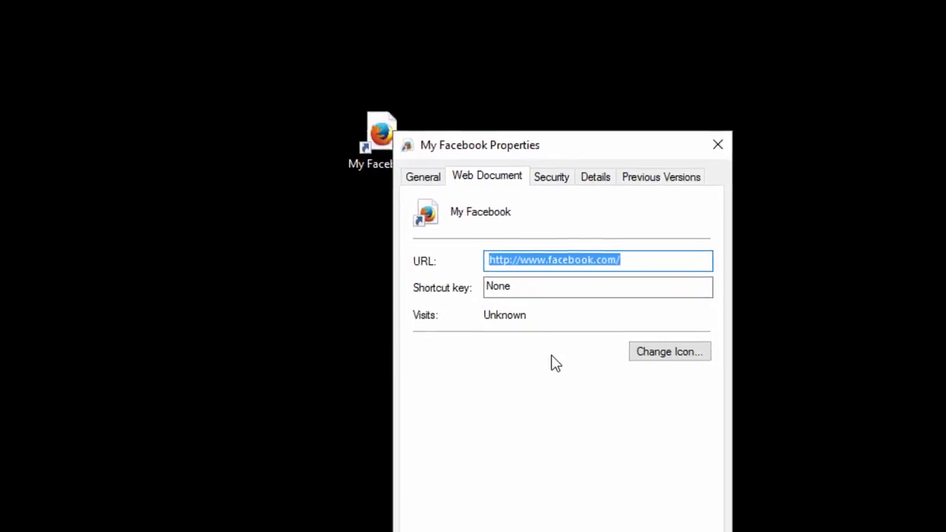
pyautogui.moveTo(492, 49); pyautogui.dragTo(82, 51)
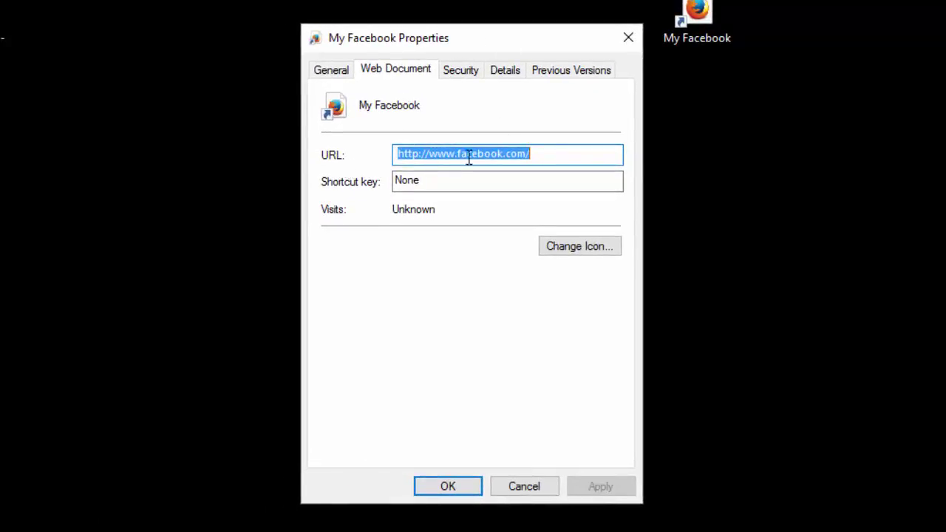
pyautogui.click(549, 154)
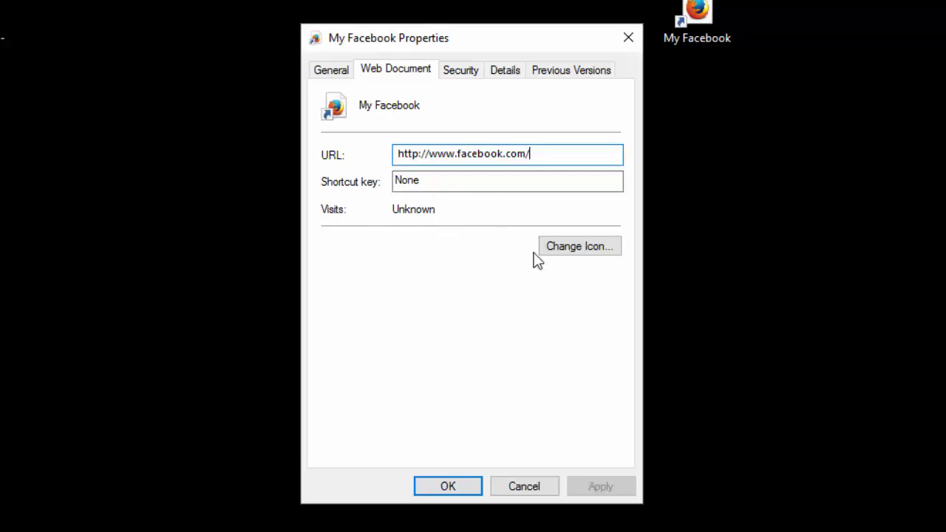
# Shorten the icon source path of the My Facebook shortcut to C:\Program Files (x86) and accept it.
pyautogui.click(595, 252)
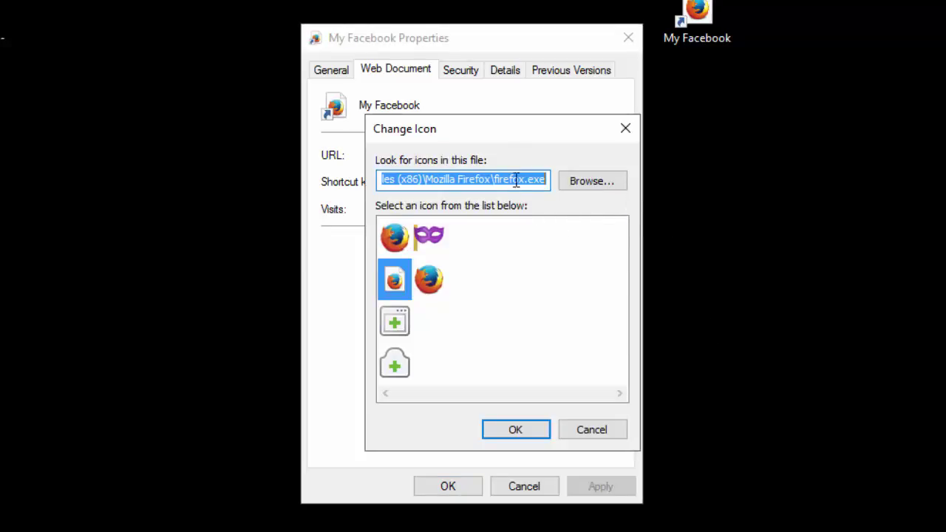
pyautogui.moveTo(542, 180); pyautogui.dragTo(423, 176)
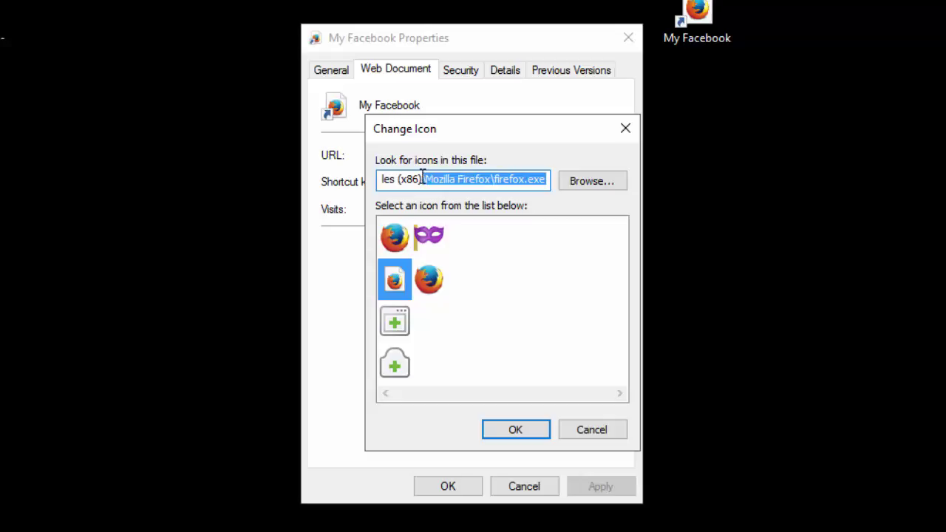
pyautogui.press('BackSpace')
pyautogui.click(495, 434)
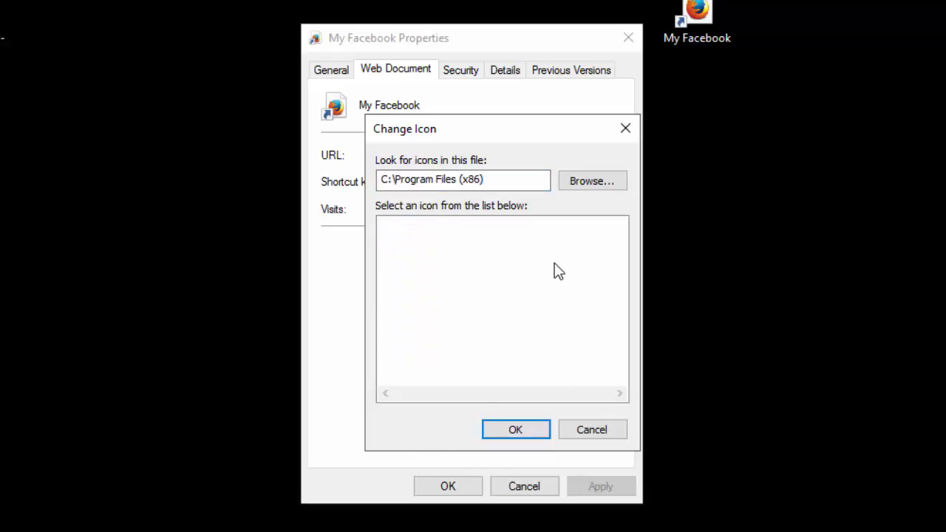
pyautogui.click(521, 430)
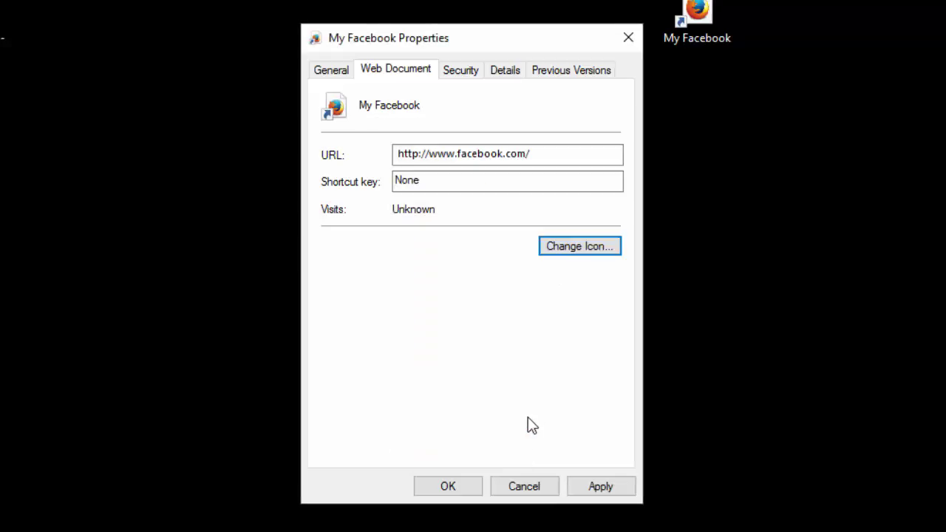
# Browse for a custom My Facebook icon in Icon Pack 1 and open the Lgp85-Magic-Christmas-My-Documents file.
pyautogui.click(567, 252)
pyautogui.click(599, 184)
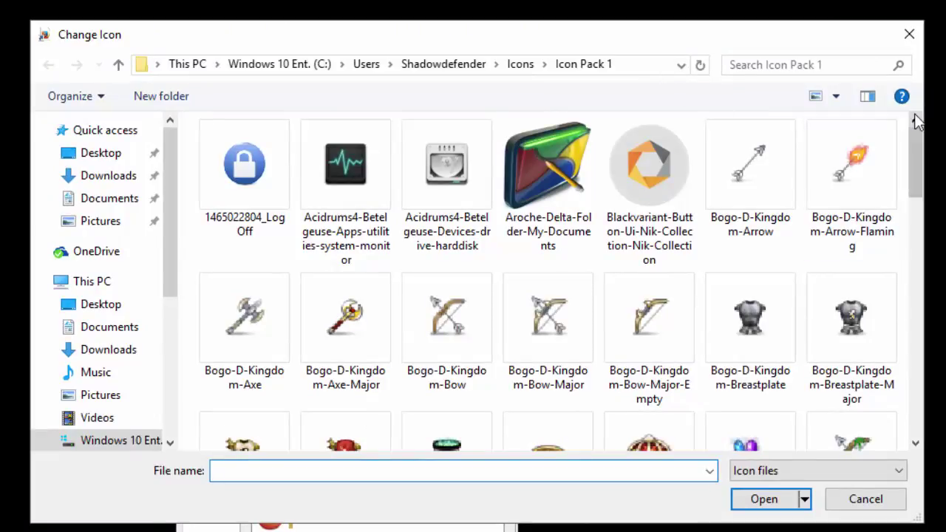
pyautogui.scroll(-1, 916, 205)
pyautogui.scroll(-6, 916, 205)
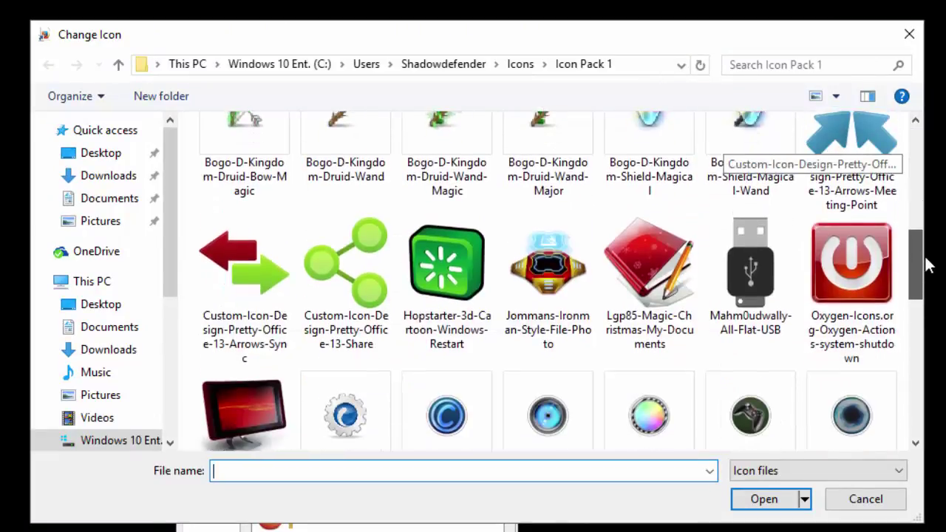
pyautogui.click(653, 263)
pyautogui.doubleClick(678, 189)
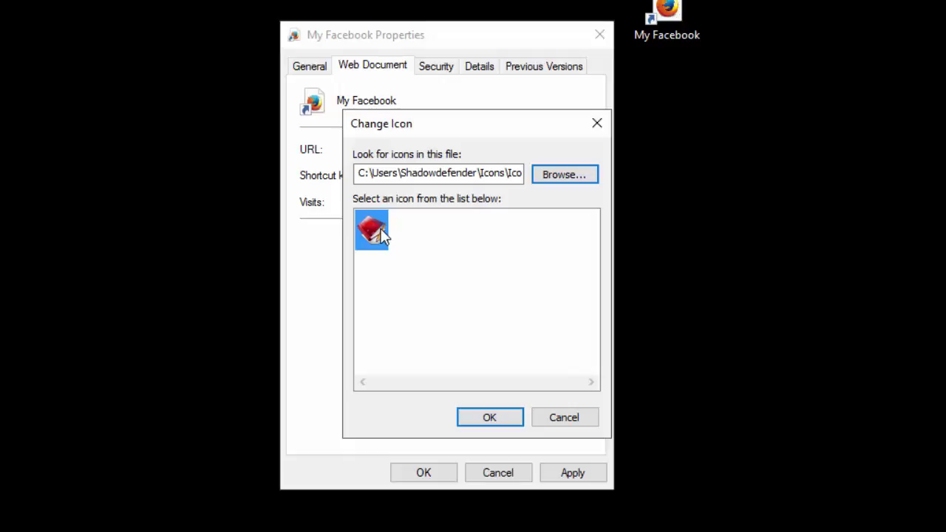
# Check the full path of the chosen icon file, then select the red book icon and accept it for the shortcut.
pyautogui.click(363, 175)
pyautogui.moveTo(362, 175)
pyautogui.mouseDown()
pyautogui.moveTo(532, 176)
pyautogui.moveTo(374, 174)
pyautogui.mouseUp()
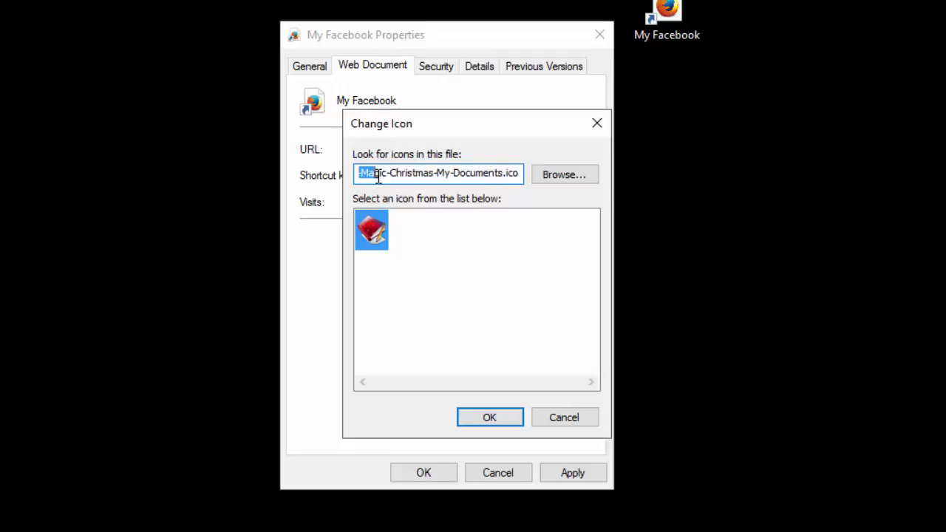
pyautogui.doubleClick(393, 174)
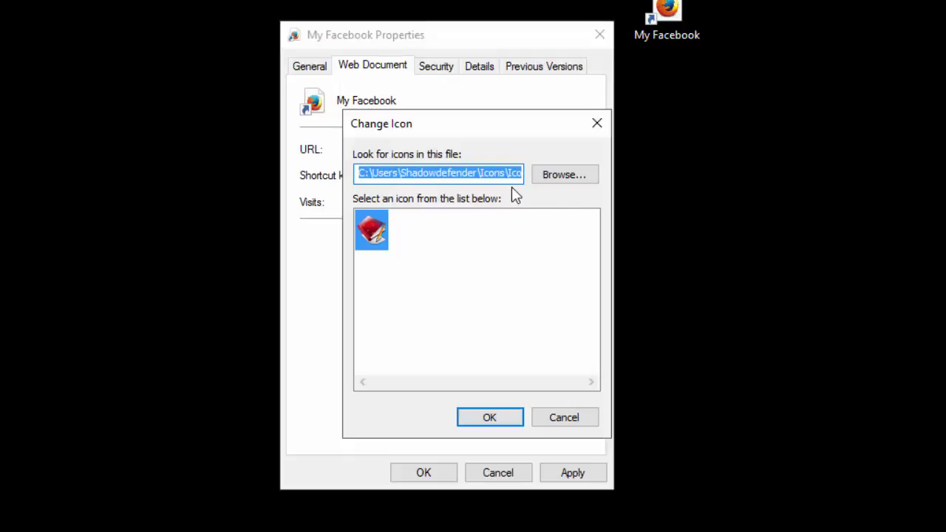
pyautogui.moveTo(509, 172); pyautogui.dragTo(544, 173)
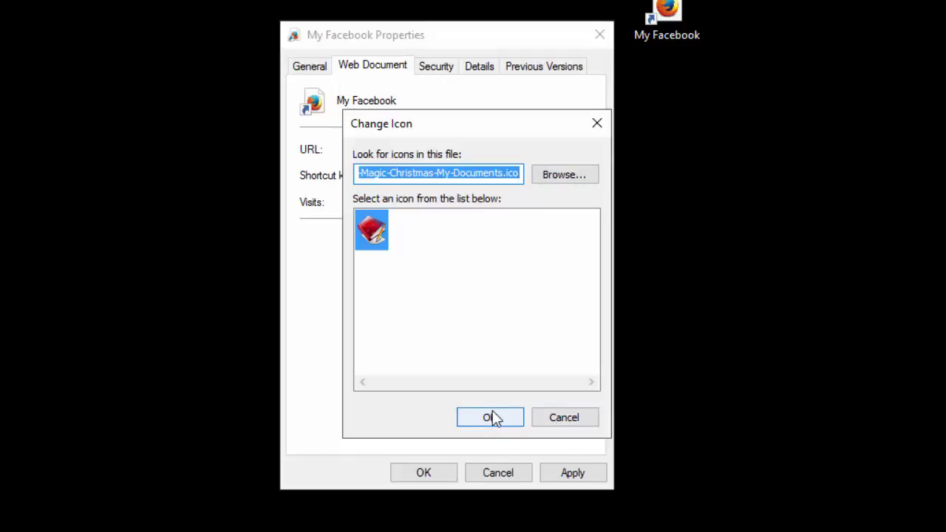
pyautogui.click(372, 237)
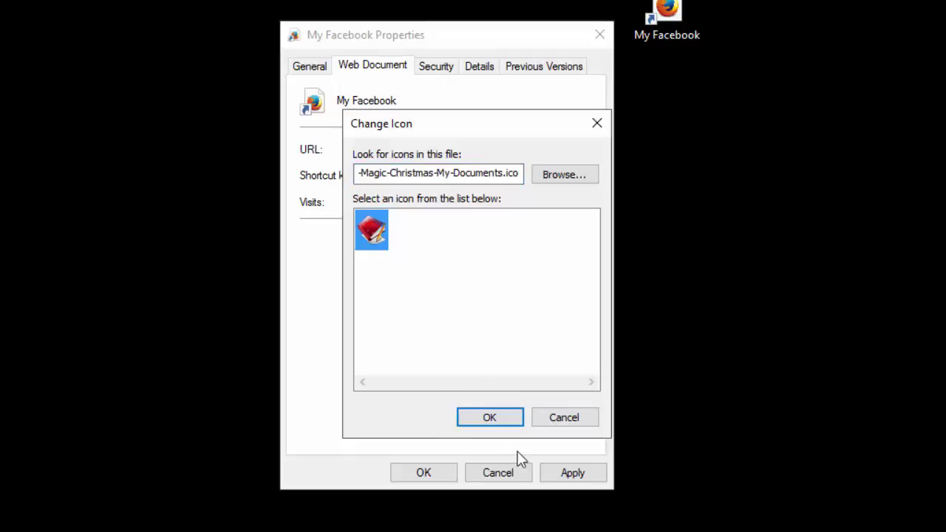
pyautogui.click(475, 417)
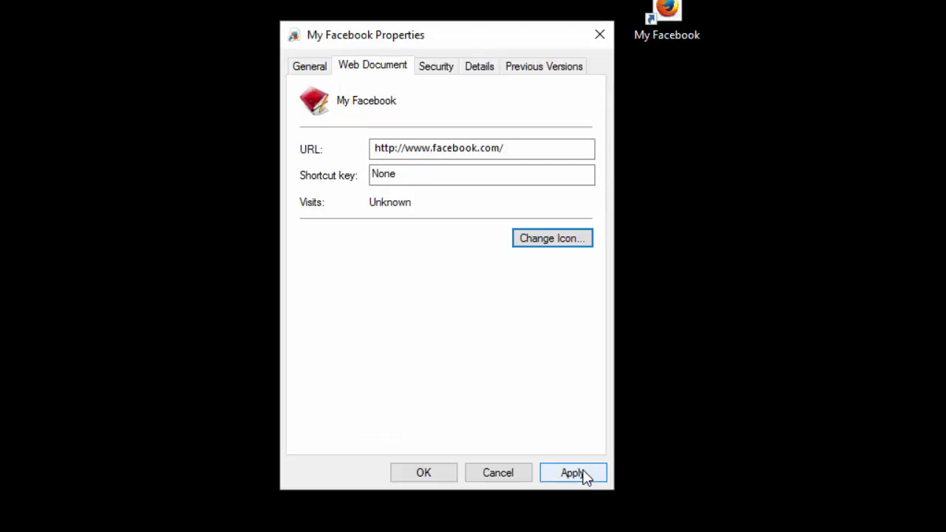
# Apply the red book icon to the My Facebook shortcut and close its properties.
pyautogui.click(575, 473)
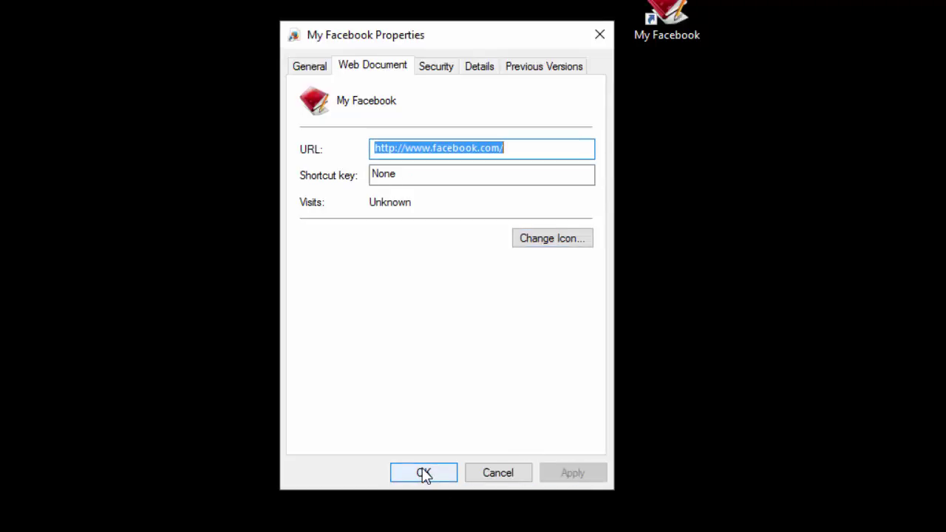
pyautogui.click(424, 474)
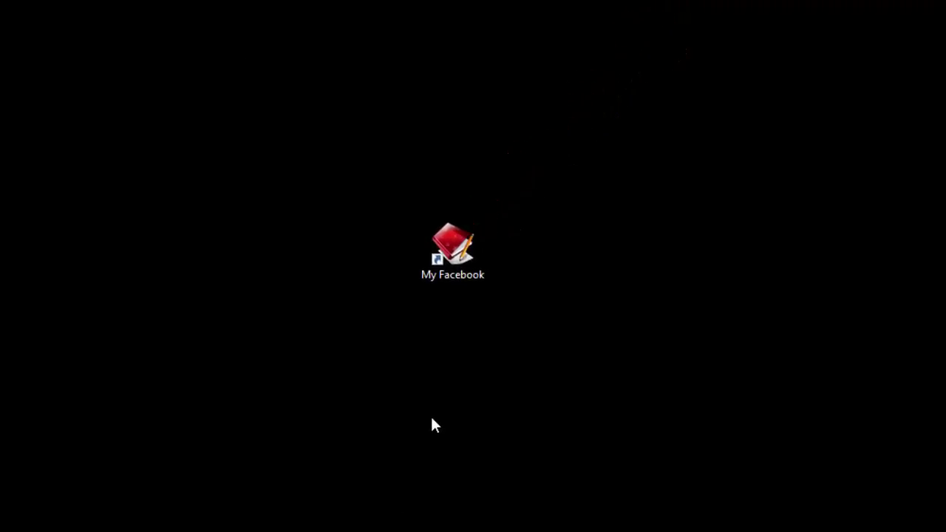
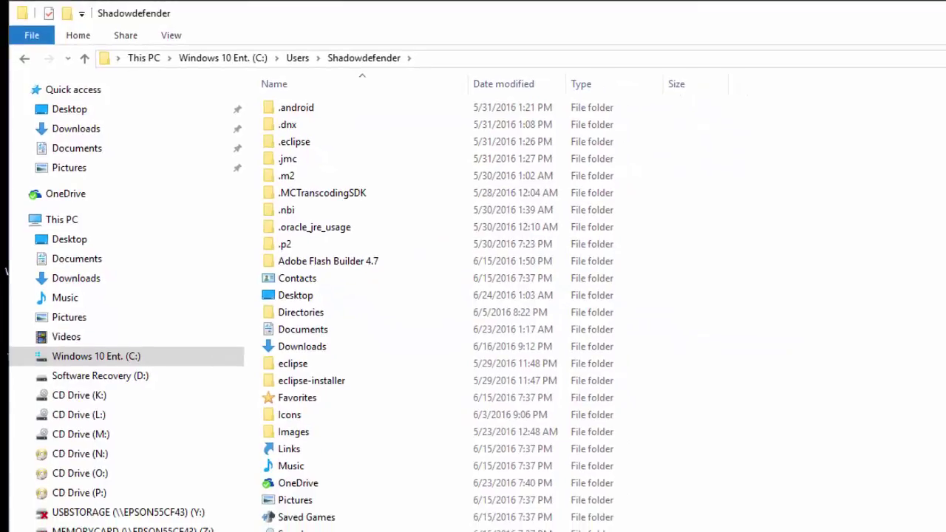
# Create a new folder named My URL's in the user profile folder on the C: drive.
pyautogui.rightClick(423, 399)
pyautogui.click(463, 531)
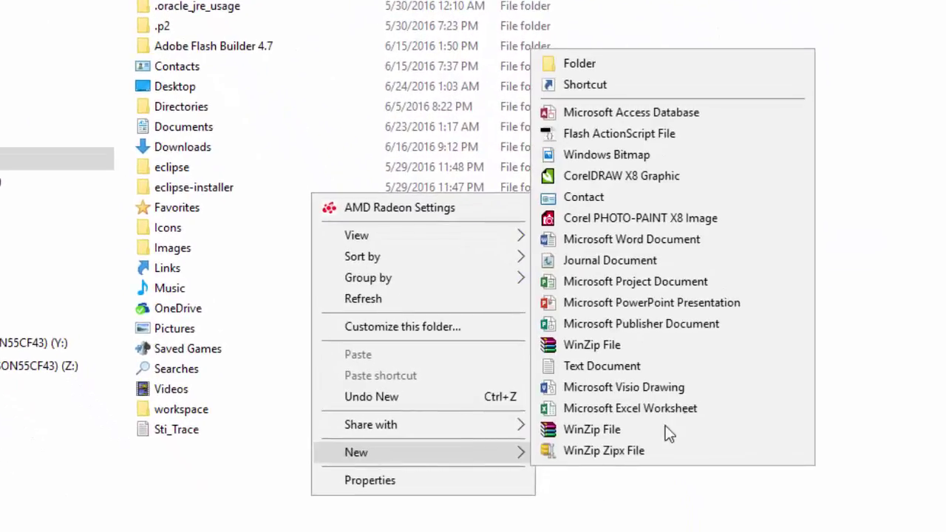
pyautogui.click(656, 67)
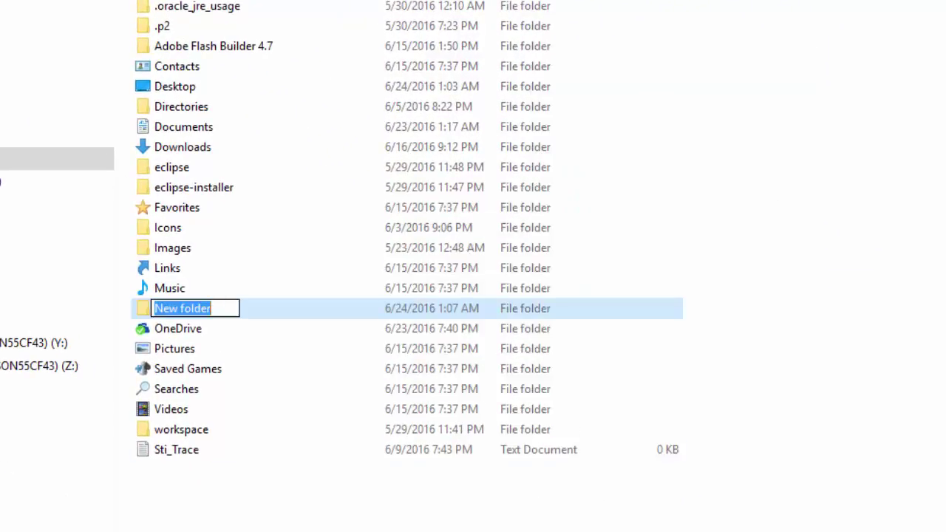
pyautogui.write('My R')
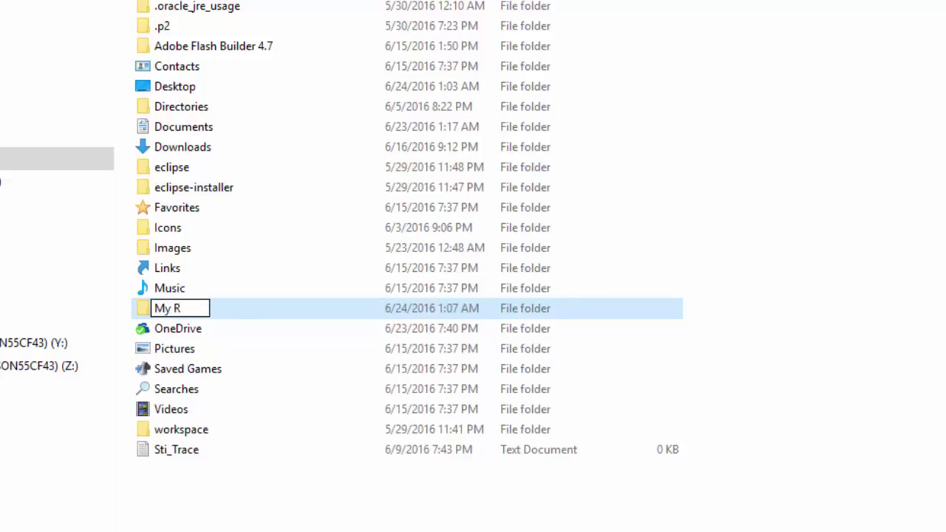
pyautogui.press('BackSpace')
pyautogui.write("URL's")
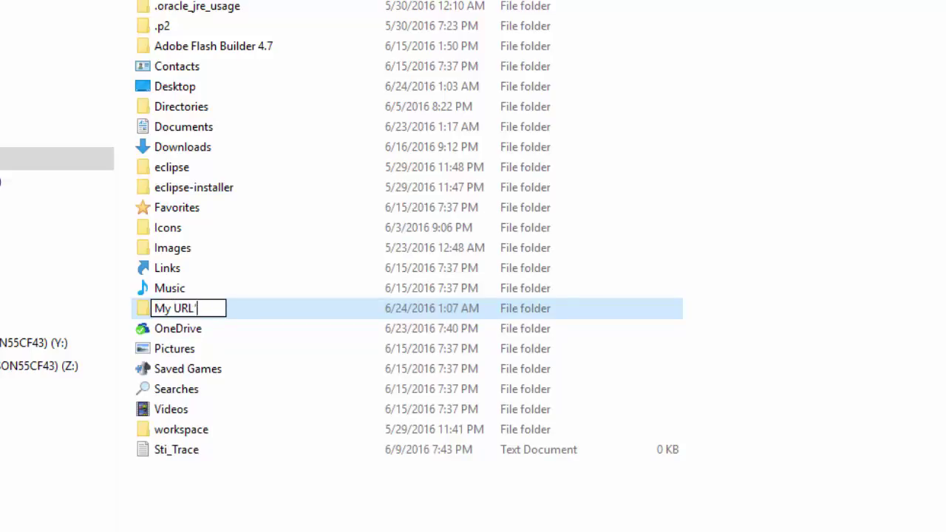
pyautogui.press('Return')
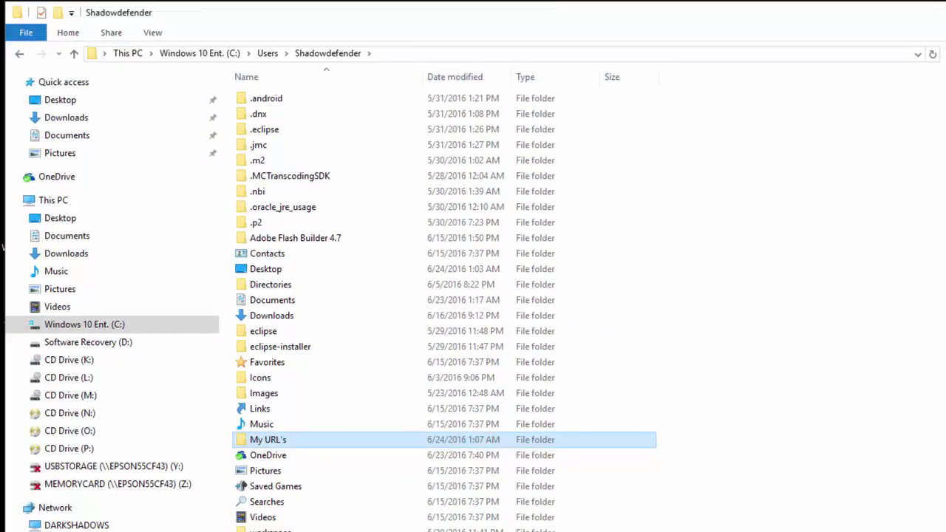
# Open the My URL's folder, arrange its window beside the desktop icons and move the My Facebook shortcut into it.
pyautogui.doubleClick(274, 441)
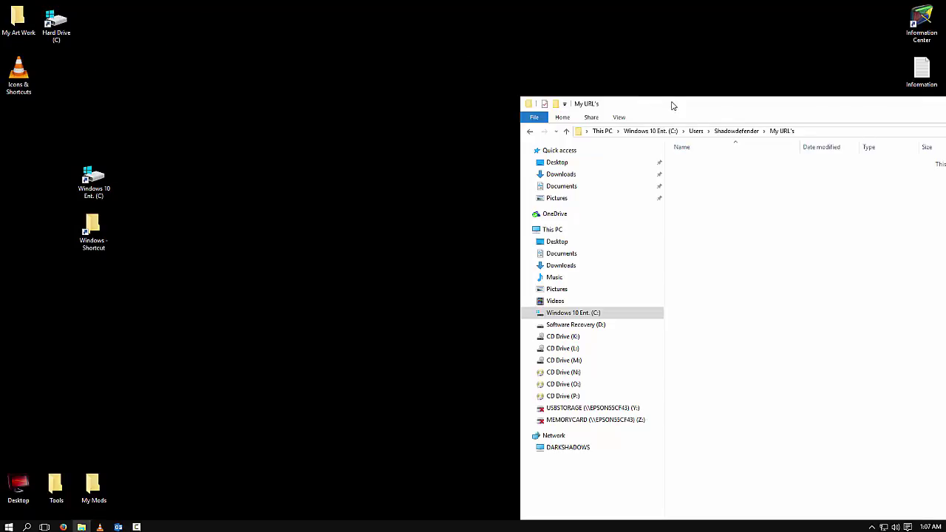
pyautogui.moveTo(672, 106); pyautogui.dragTo(813, 96)
pyautogui.moveTo(544, 226); pyautogui.dragTo(131, 329)
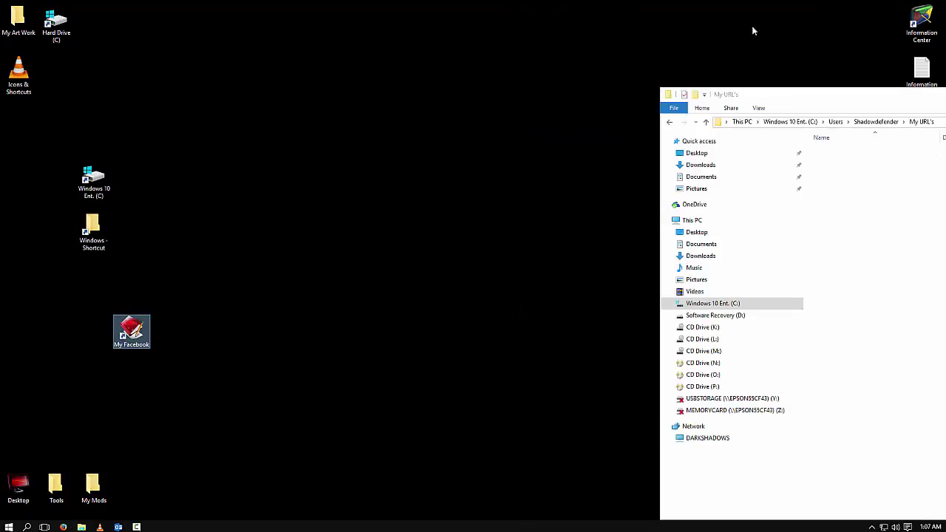
pyautogui.moveTo(872, 95); pyautogui.dragTo(399, 27)
pyautogui.moveTo(24, 436); pyautogui.dragTo(650, 267)
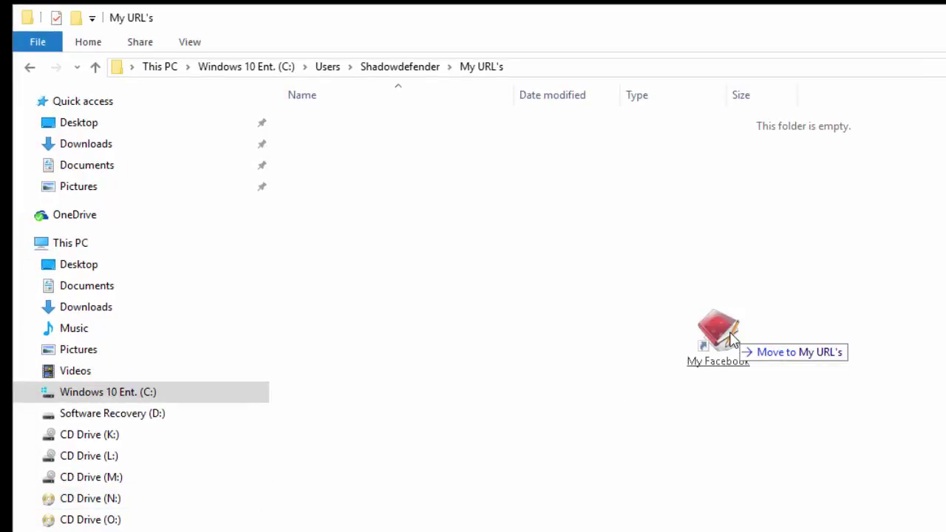
pyautogui.moveTo(731, 335); pyautogui.dragTo(730, 338)
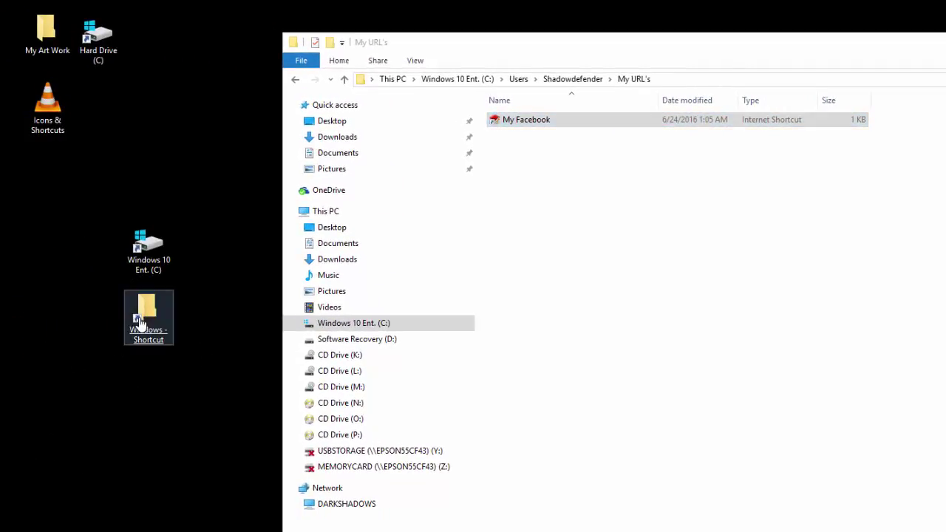
# Move the Windows - Shortcut and Windows 10 Ent. (C) desktop shortcuts into the My URL's folder.
pyautogui.moveTo(140, 323); pyautogui.dragTo(650, 241)
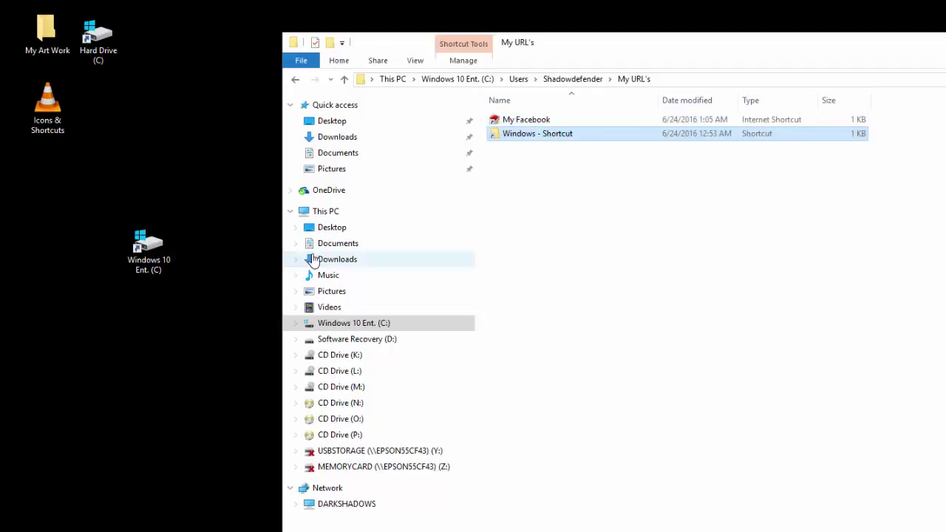
pyautogui.click(144, 248)
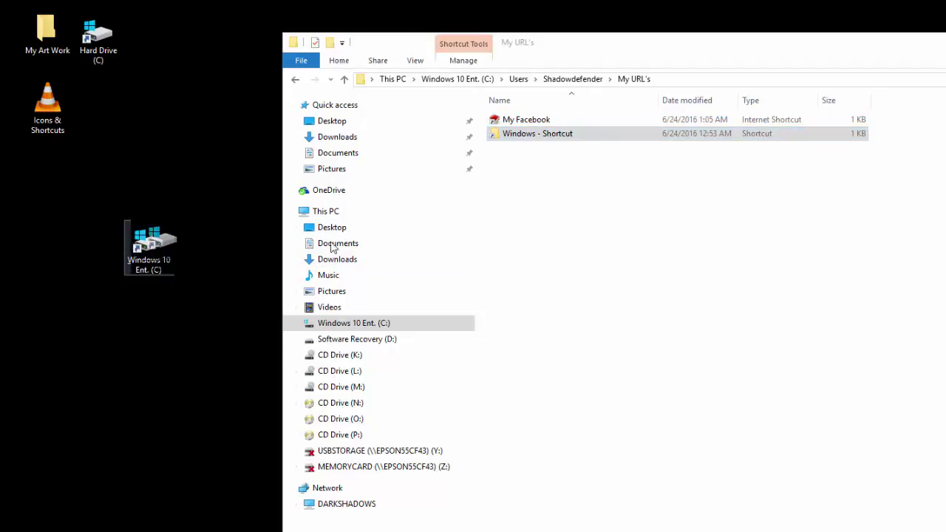
pyautogui.moveTo(332, 248); pyautogui.dragTo(639, 227)
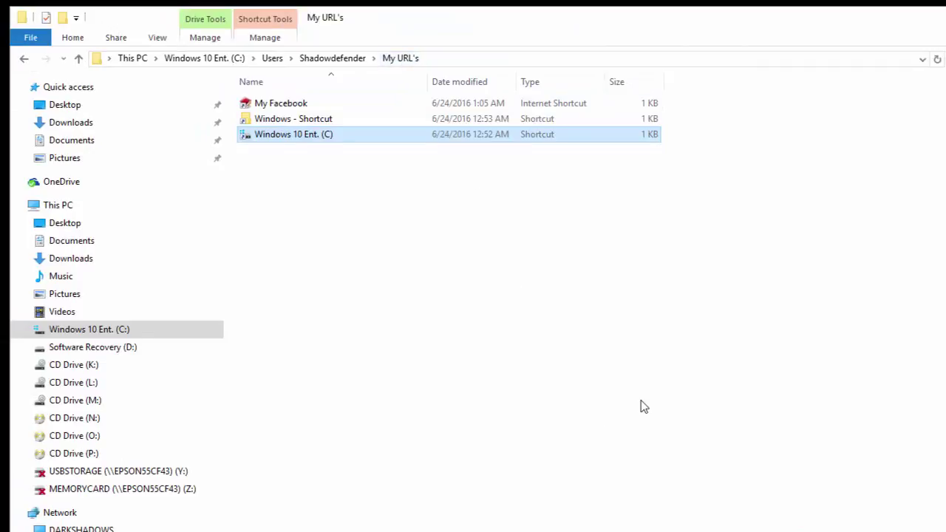
# Start a new taskbar toolbar and browse to the Users folder on the Windows 10 Ent. (C:) drive.
pyautogui.rightClick(448, 526)
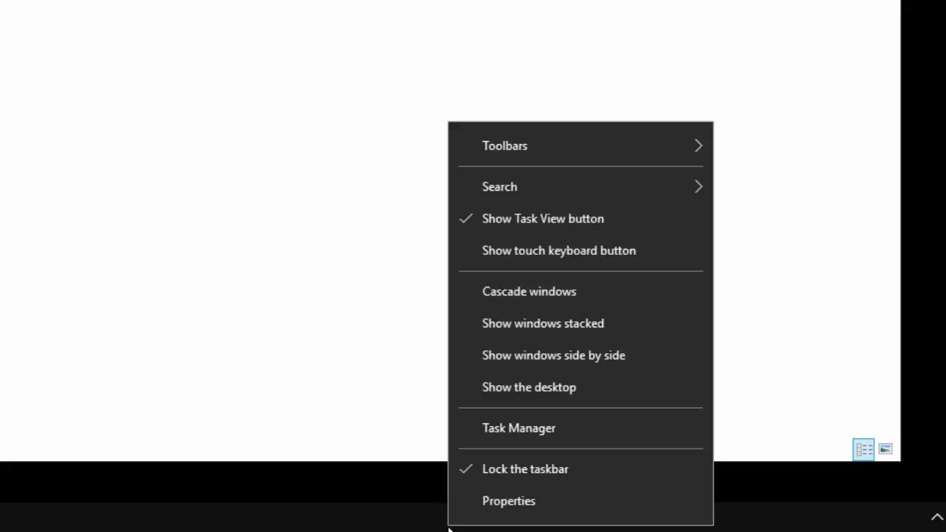
pyautogui.moveTo(585, 148)
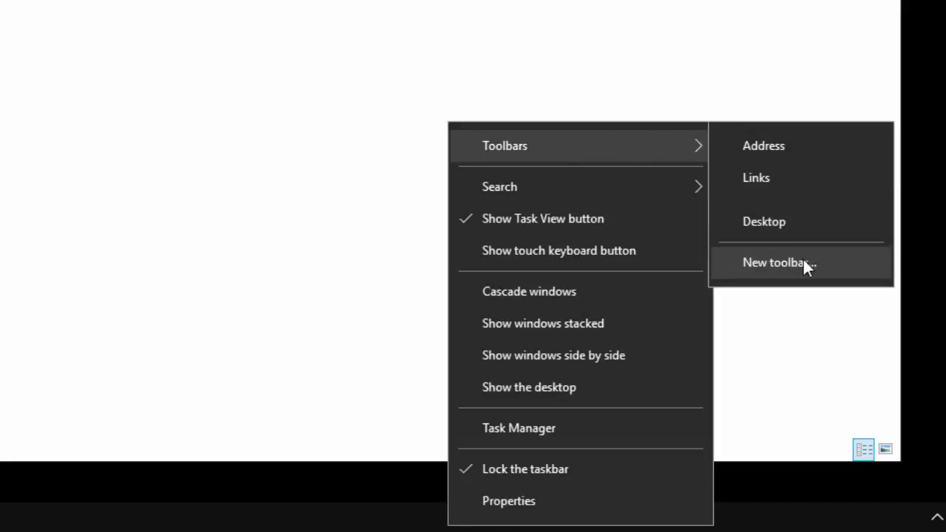
pyautogui.click(760, 263)
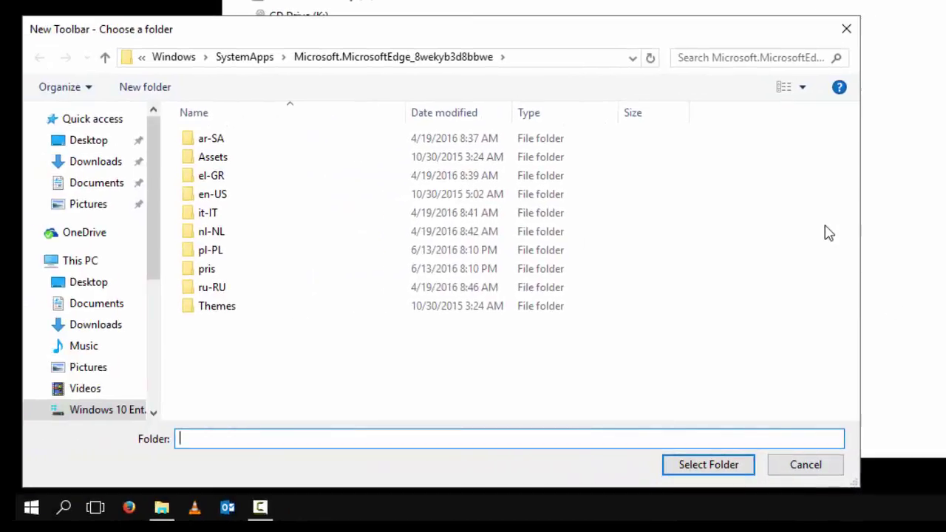
pyautogui.moveTo(329, 36); pyautogui.dragTo(55, 70)
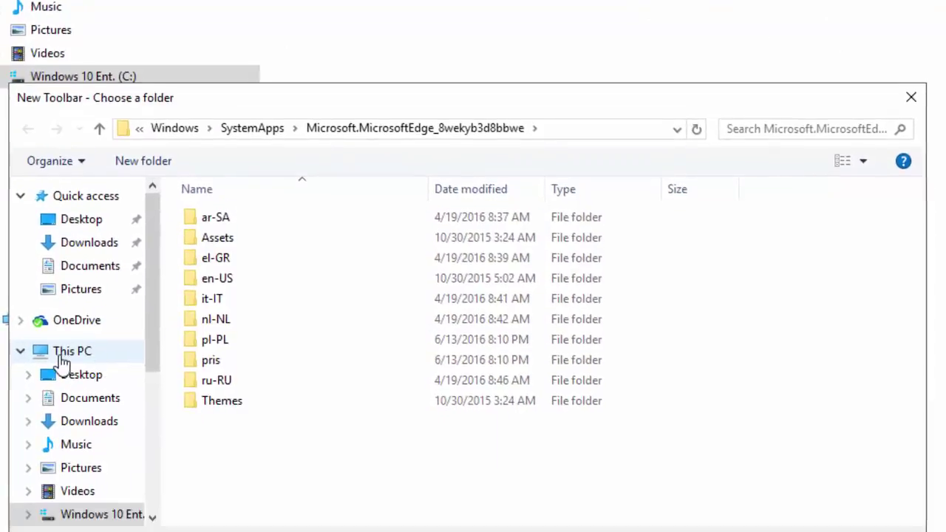
pyautogui.click(68, 453)
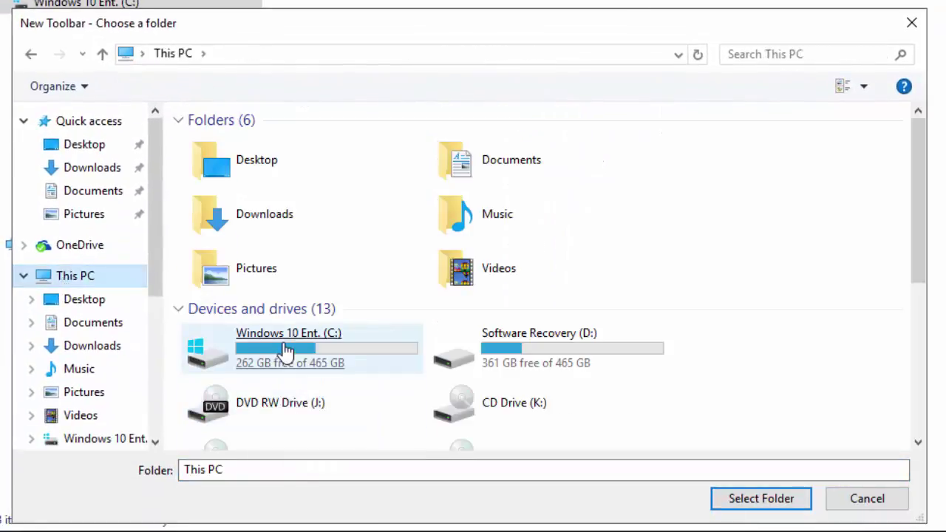
pyautogui.click(319, 351)
pyautogui.doubleClick(319, 351)
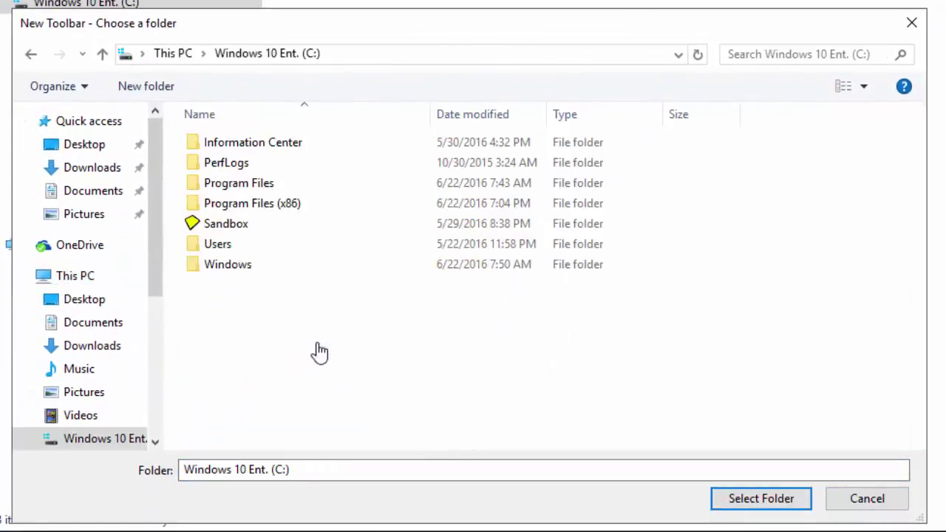
pyautogui.click(219, 251)
pyautogui.doubleClick(219, 252)
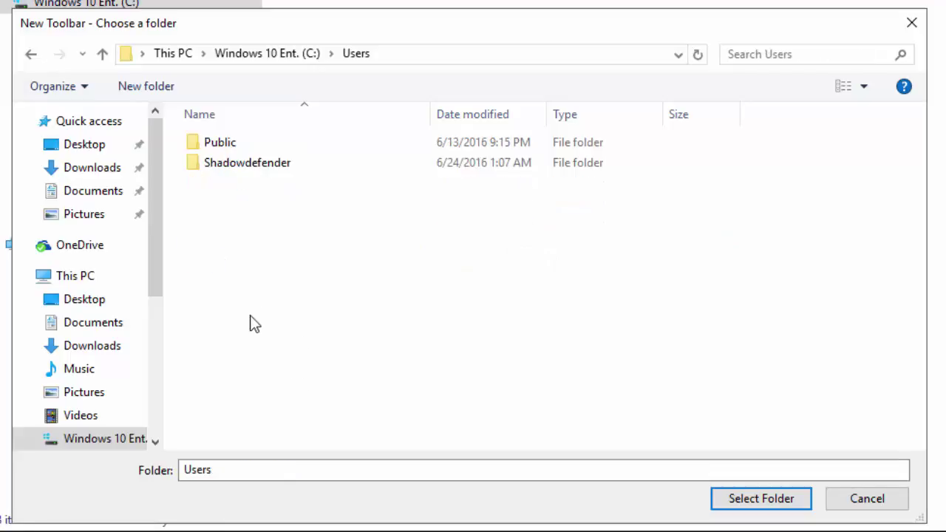
# Open the My URL's folder inside the user profile folder and select it as the new toolbar's source.
pyautogui.click(242, 169)
pyautogui.doubleClick(244, 166)
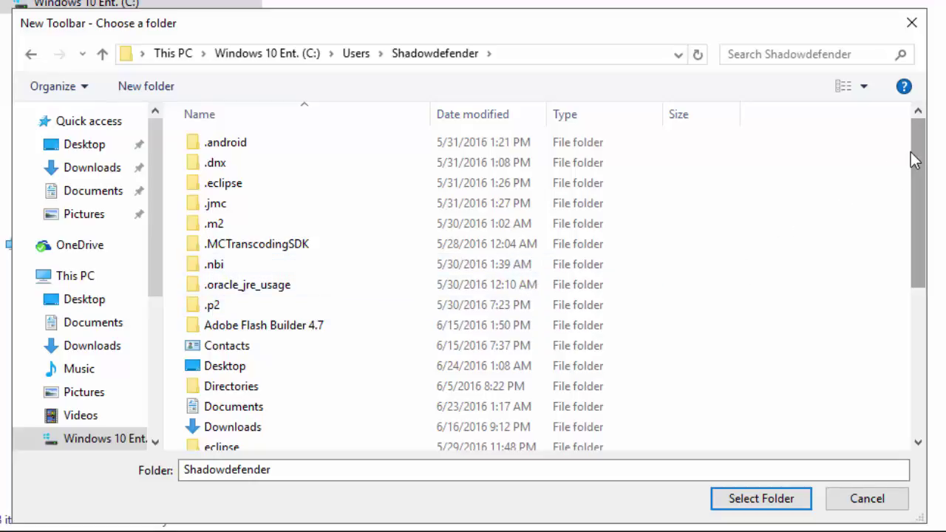
pyautogui.moveTo(918, 156); pyautogui.dragTo(928, 296)
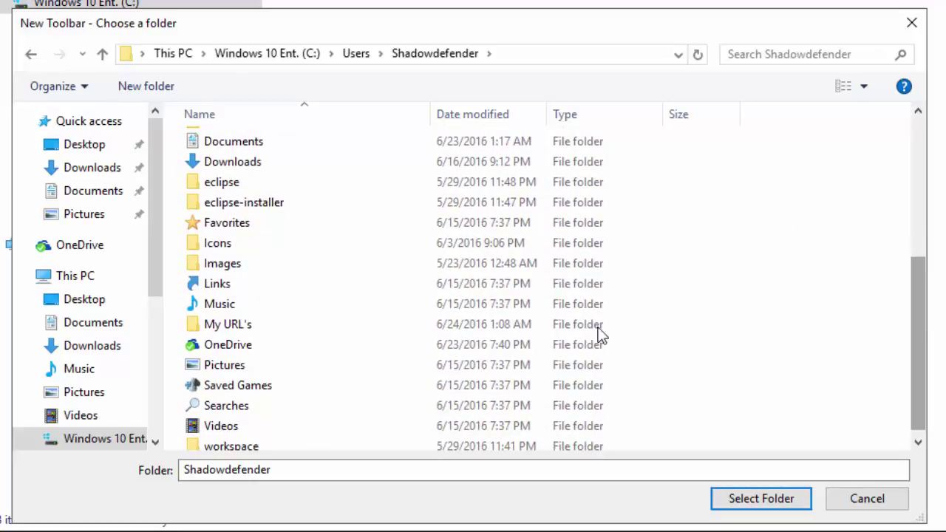
pyautogui.click(223, 329)
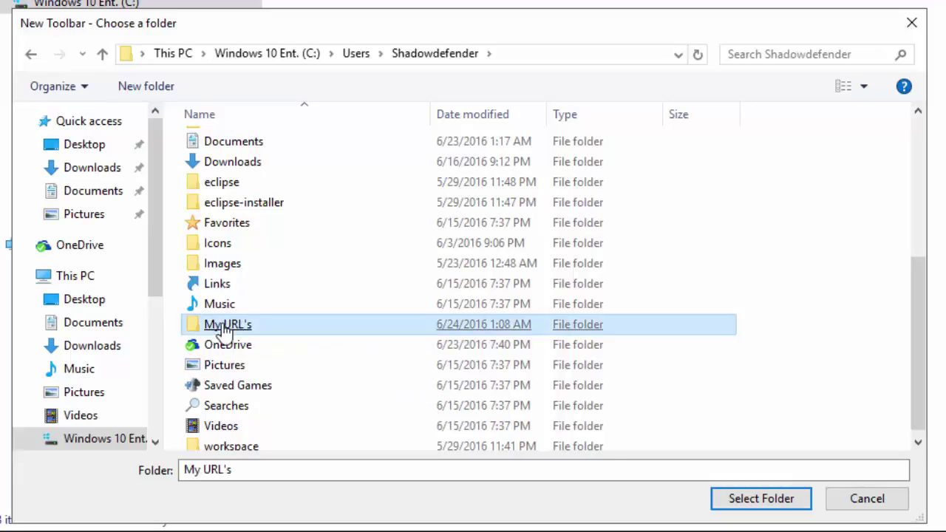
pyautogui.doubleClick(223, 329)
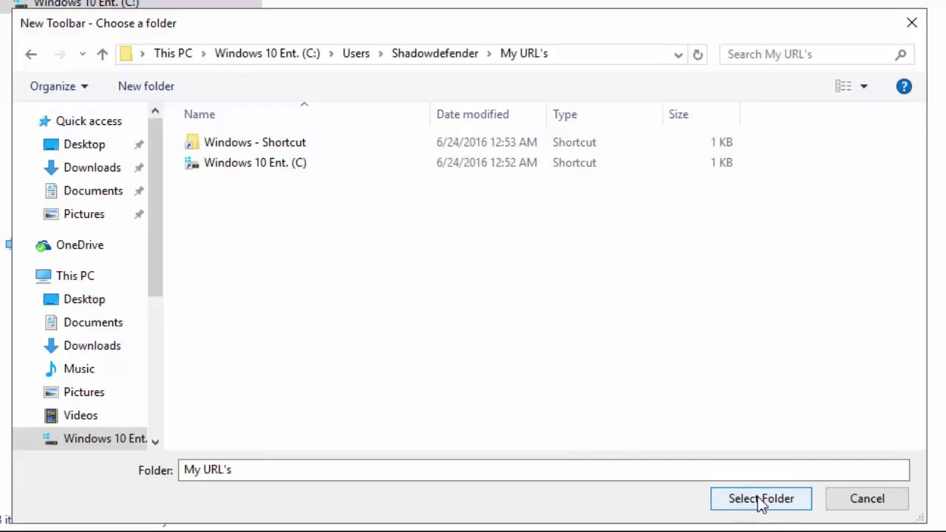
pyautogui.click(761, 499)
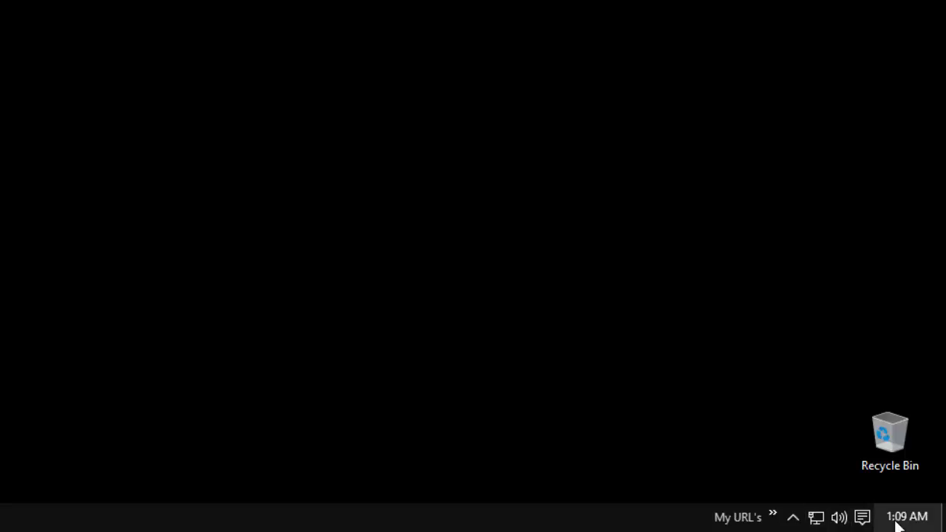
pyautogui.moveTo(874, 521)
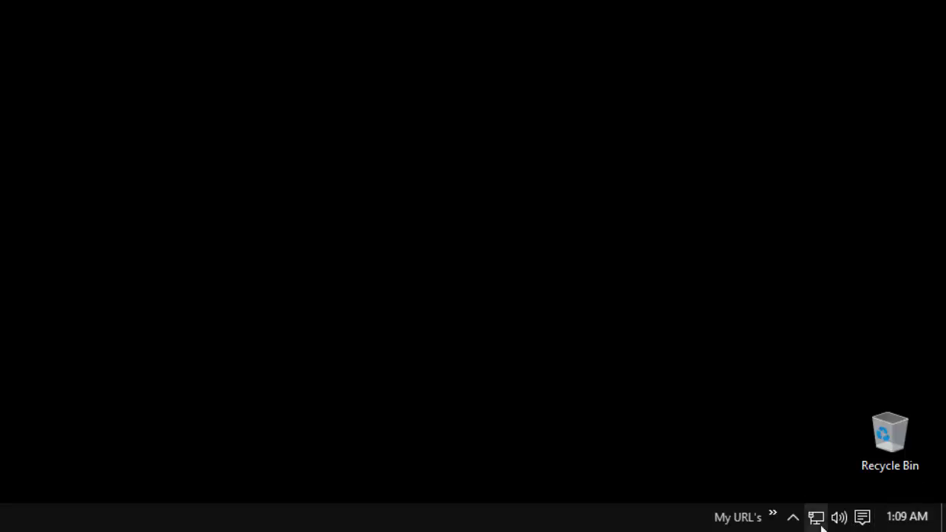
pyautogui.moveTo(819, 523)
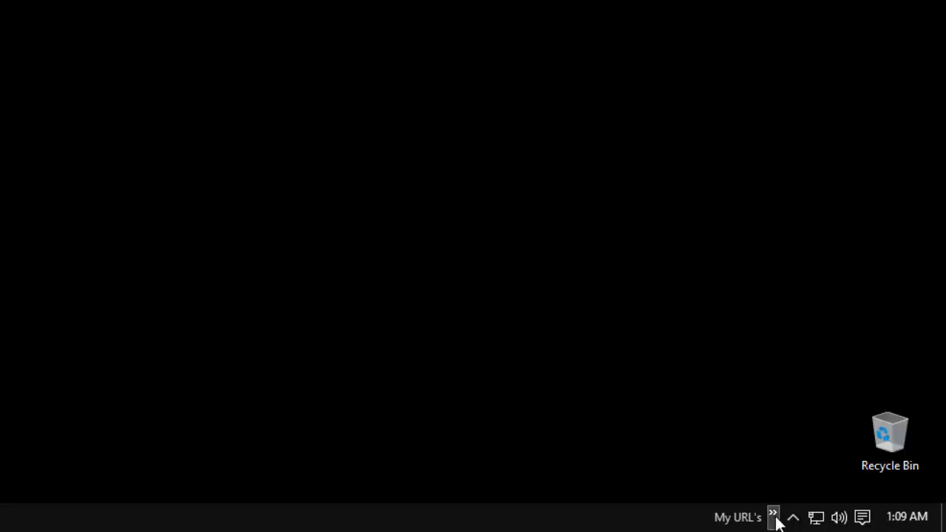
pyautogui.rightClick(632, 294)
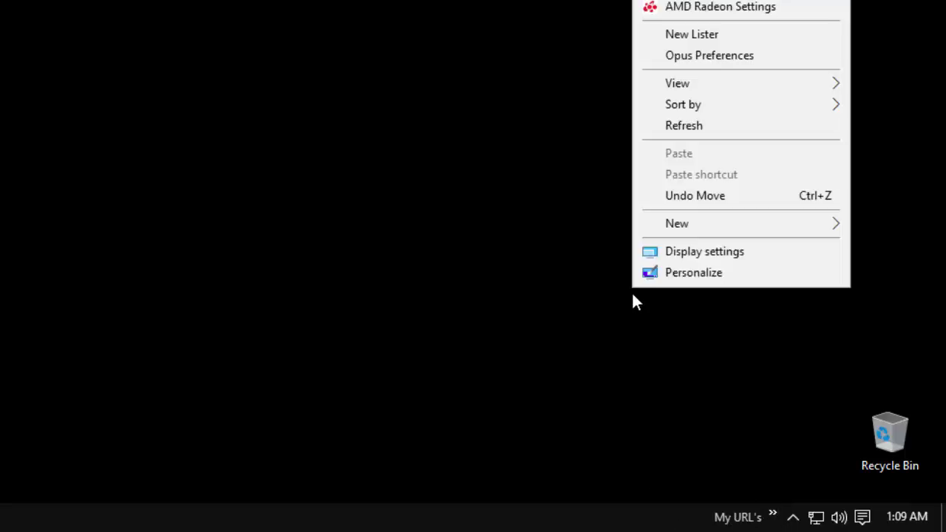
pyautogui.click(650, 437)
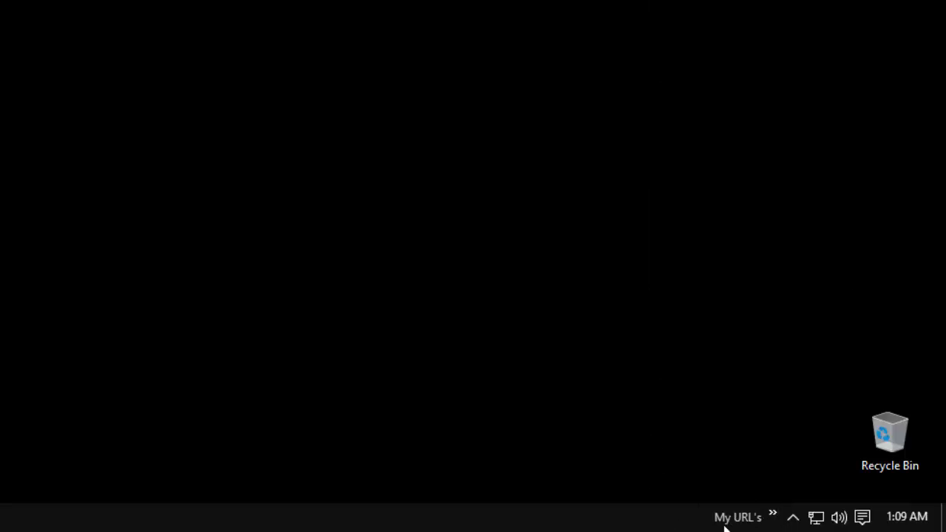
# Expand the My URL's taskbar toolbar to review its shortcuts, then dismiss the list.
pyautogui.click(773, 517)
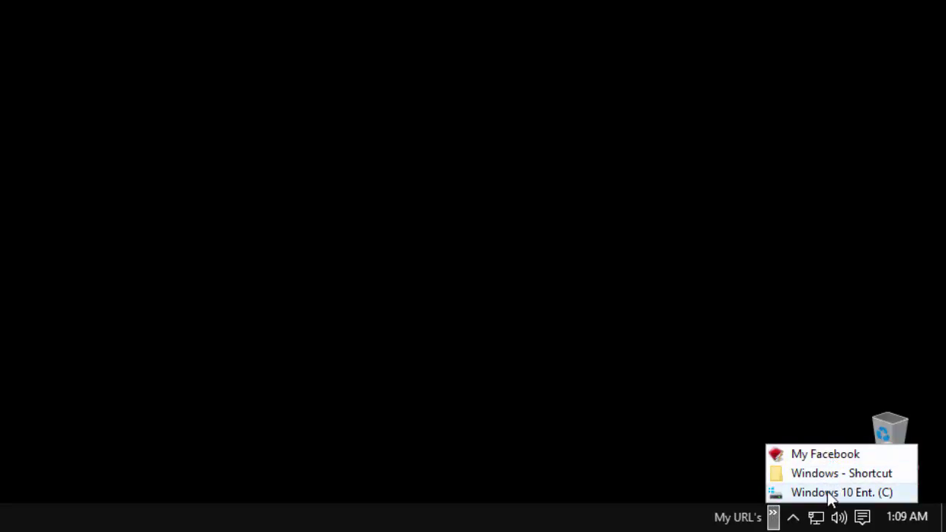
pyautogui.click(536, 285)
pyautogui.rightClick(536, 278)
pyautogui.click(596, 330)
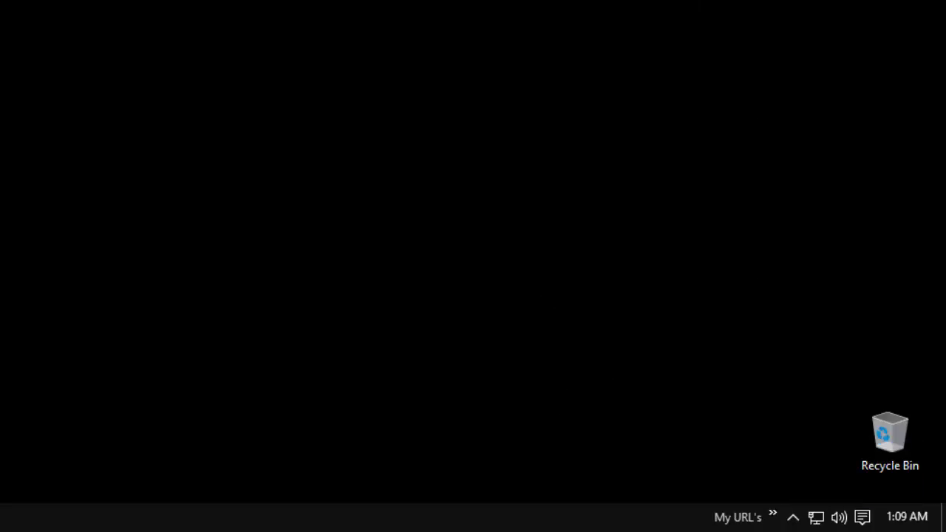
# Open the Facebook website through the My Facebook shortcut in the My URL's taskbar toolbar.
pyautogui.click(773, 515)
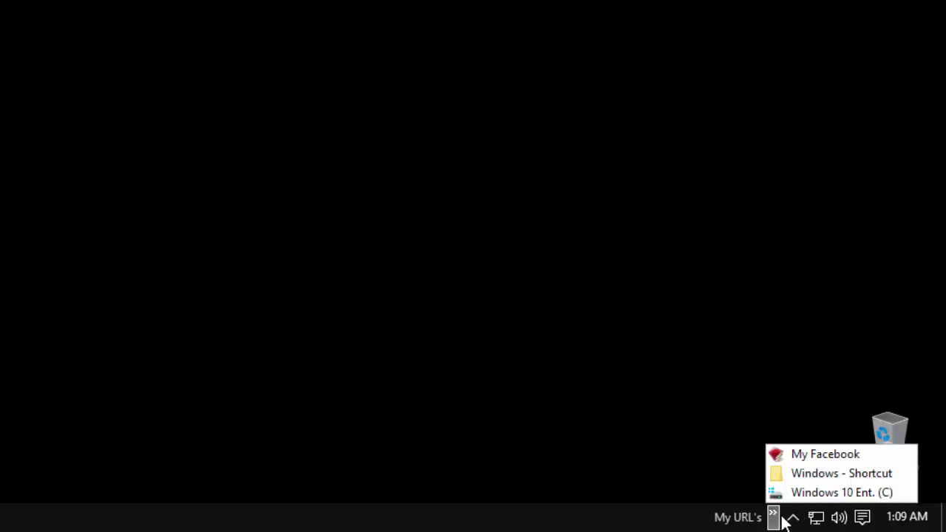
pyautogui.click(795, 455)
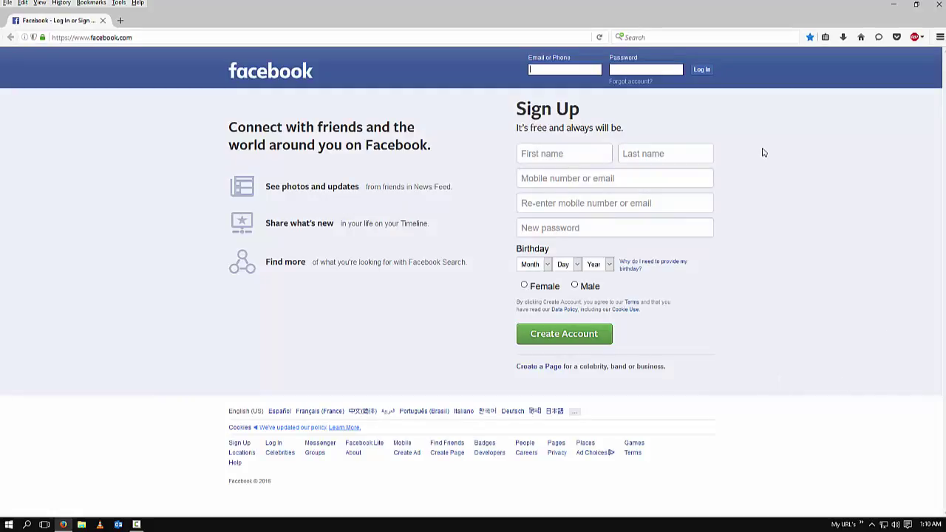
# Review the shortcuts listed in the My URL's taskbar toolbar and dismiss the list.
pyautogui.click(862, 524)
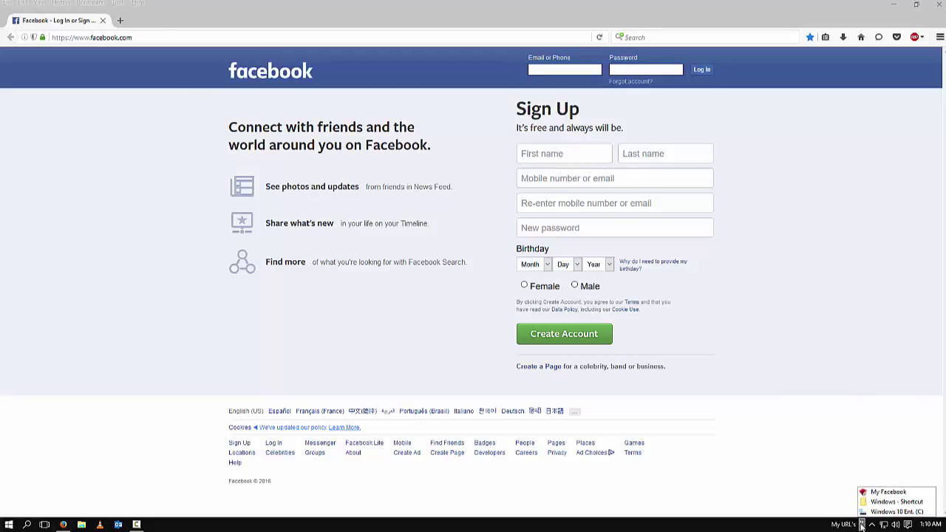
pyautogui.click(843, 196)
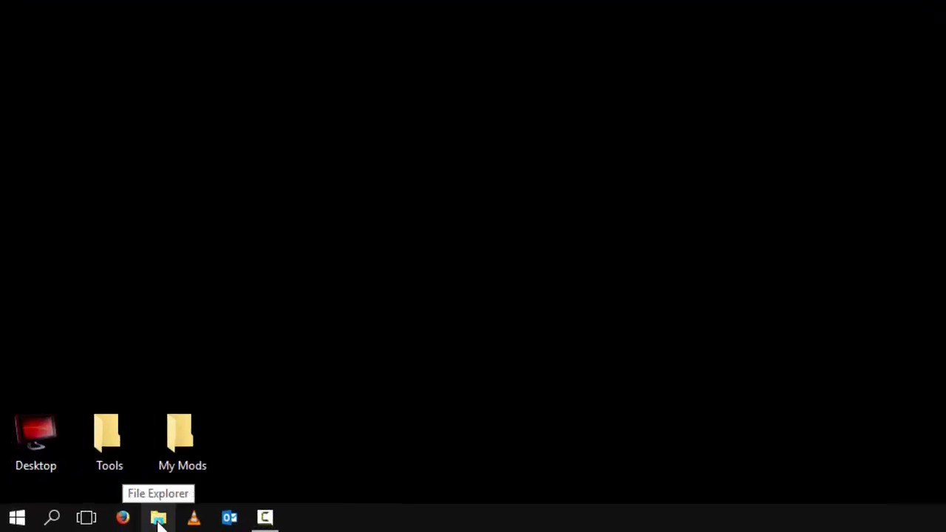
# In File Explorer, open the My URL's folder inside the user profile folder under Users on the Windows 10 Ent. (C:) drive.
pyautogui.click(159, 519)
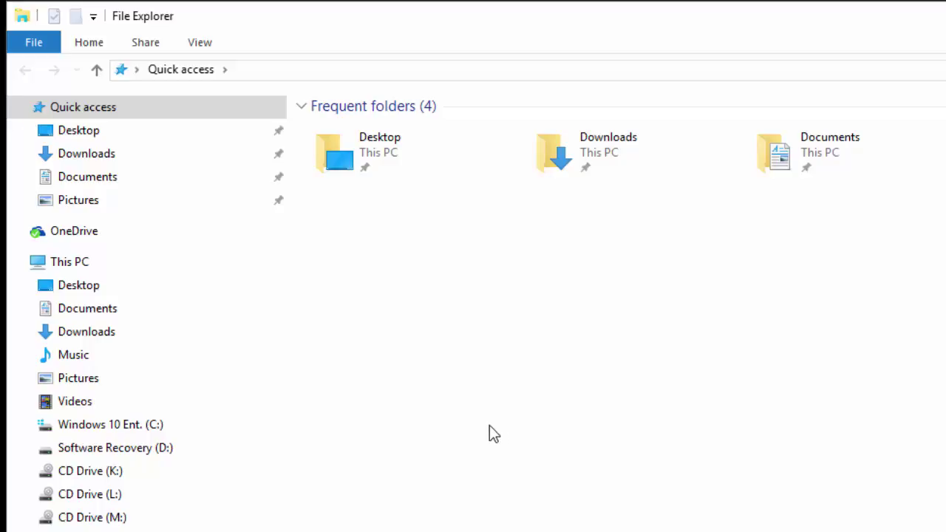
pyautogui.click(61, 266)
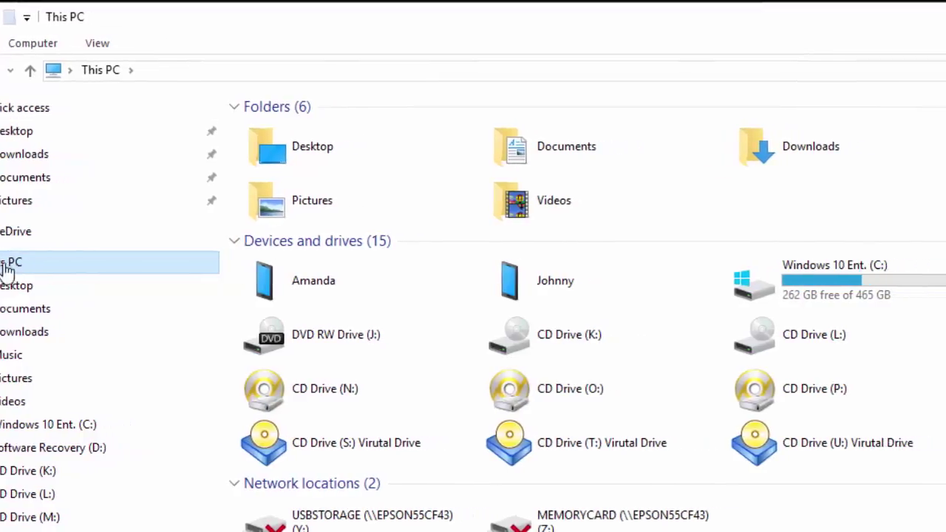
pyautogui.click(847, 284)
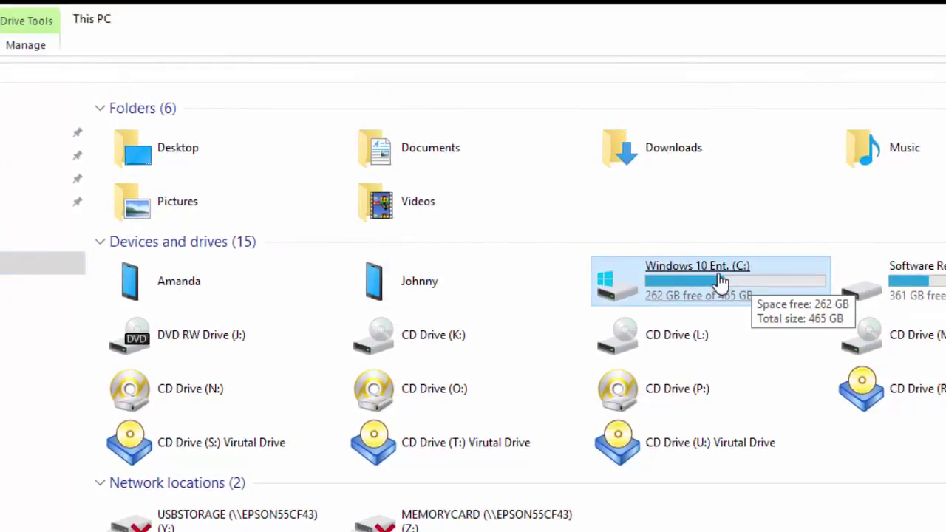
pyautogui.doubleClick(721, 281)
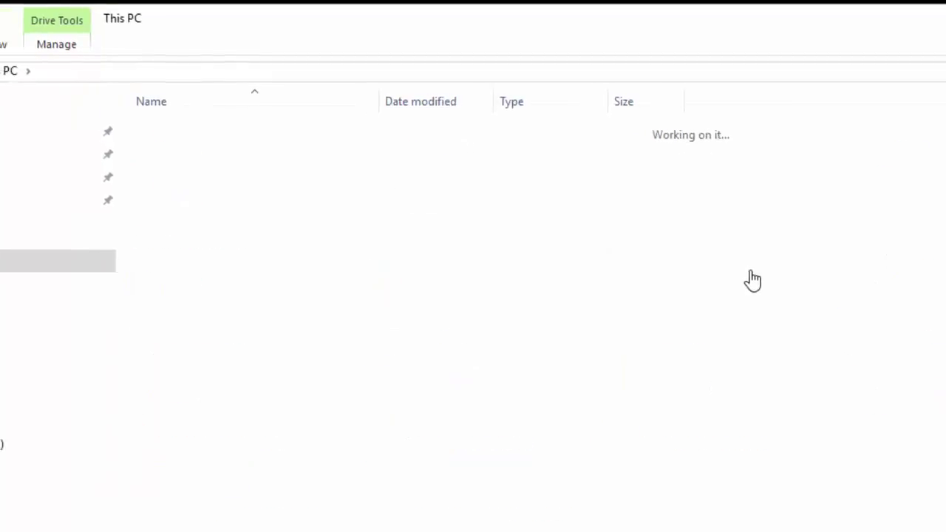
pyautogui.doubleClick(318, 220)
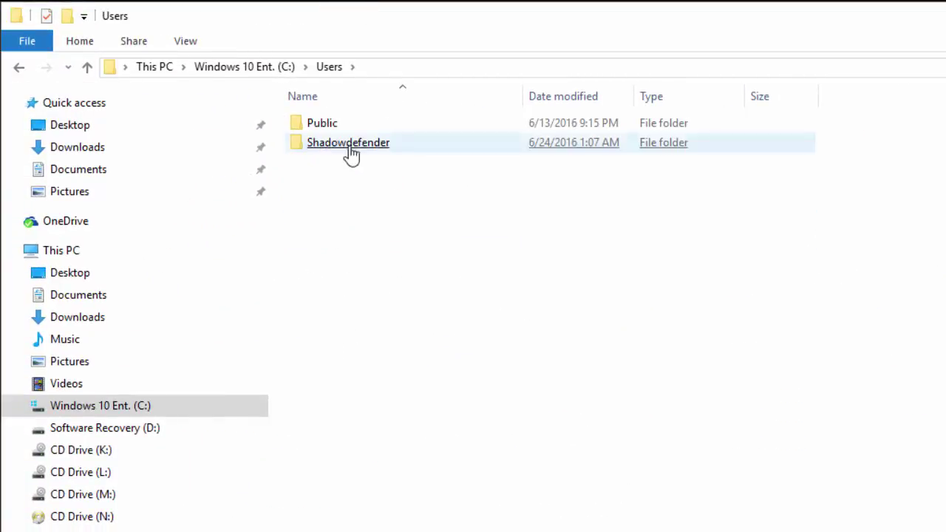
pyautogui.click(351, 148)
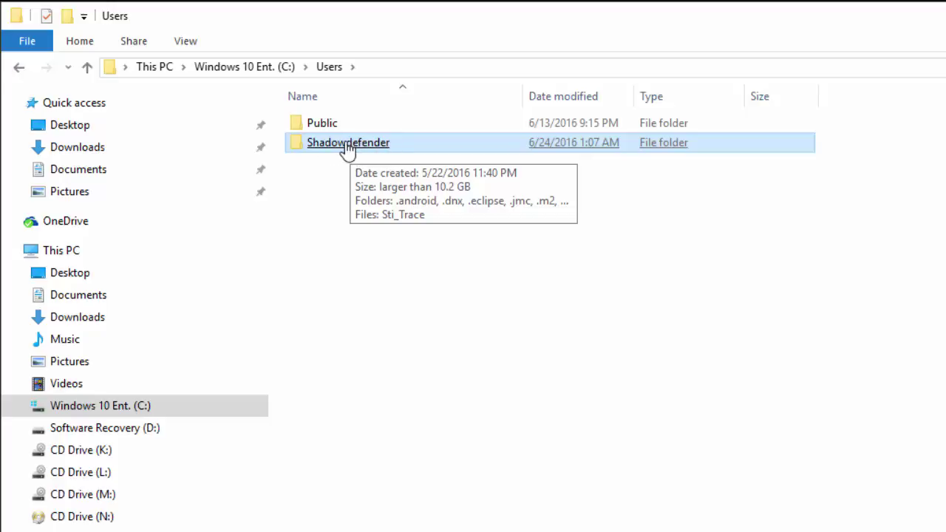
pyautogui.doubleClick(347, 147)
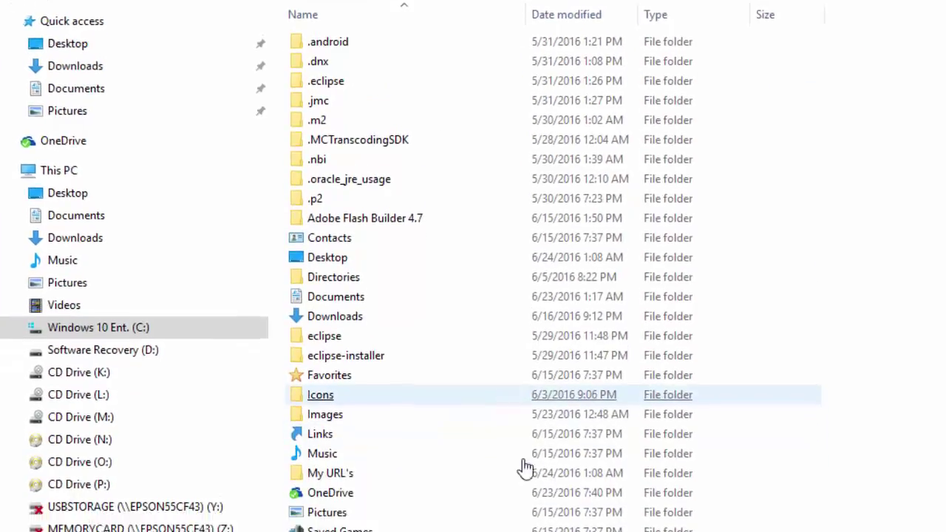
pyautogui.doubleClick(336, 391)
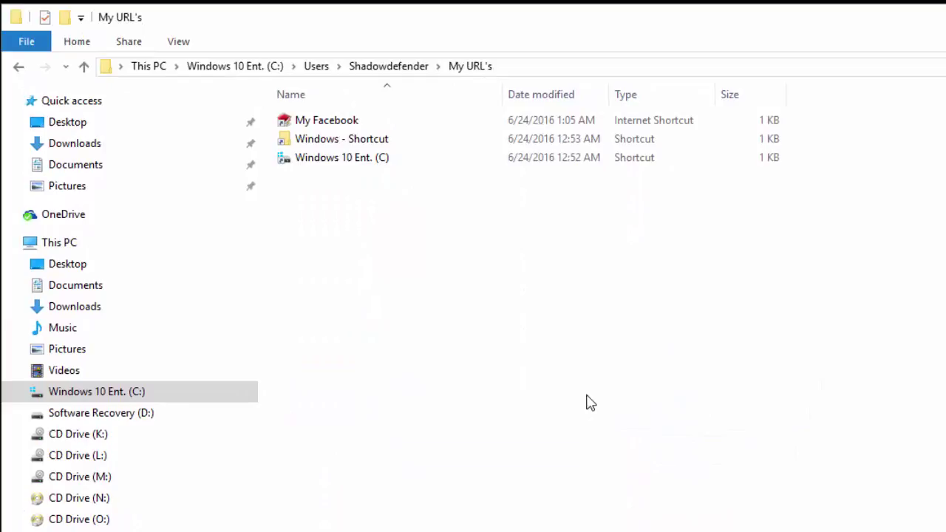
pyautogui.rightClick(589, 400)
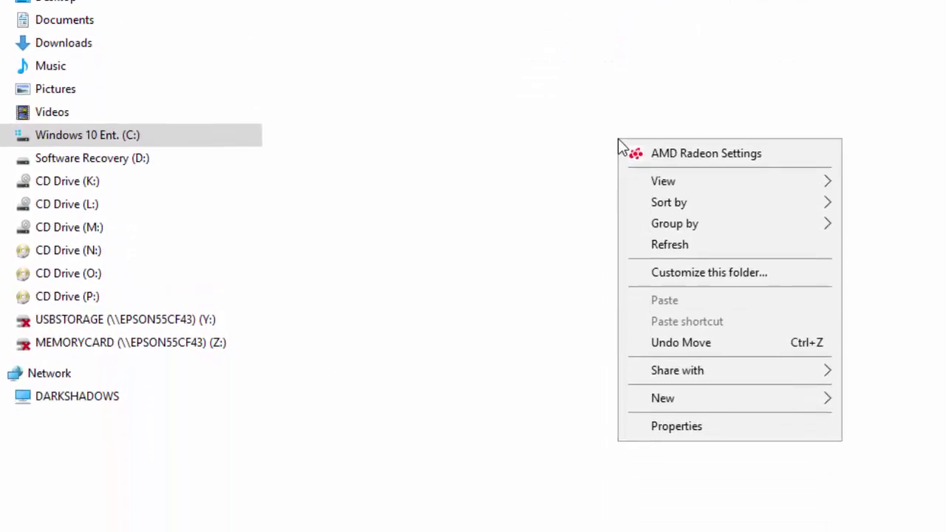
pyautogui.moveTo(669, 403)
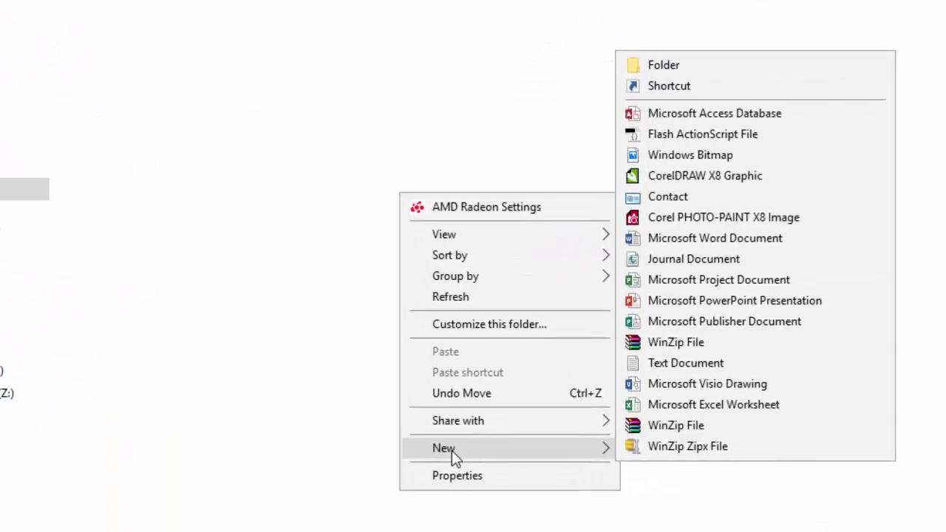
pyautogui.click(674, 87)
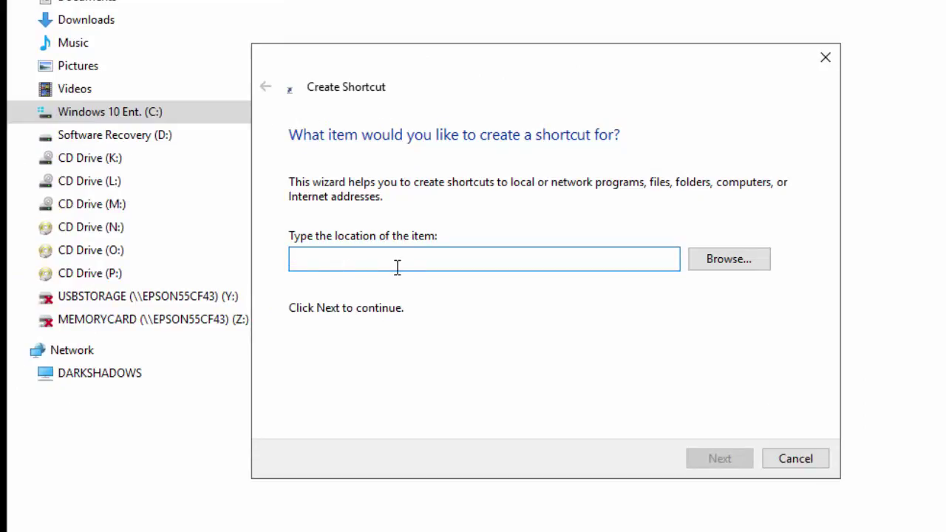
pyautogui.write('http')
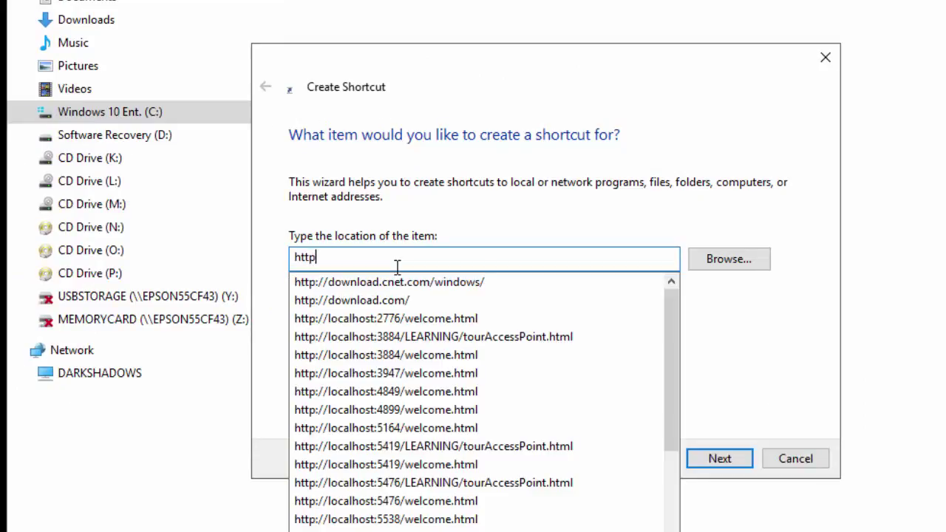
pyautogui.write('://www.a')
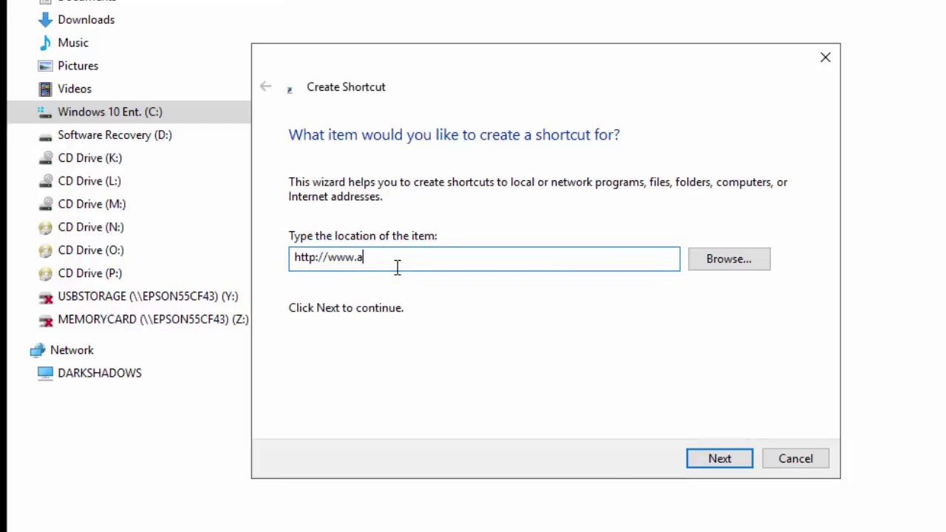
pyautogui.write('ir1.co')
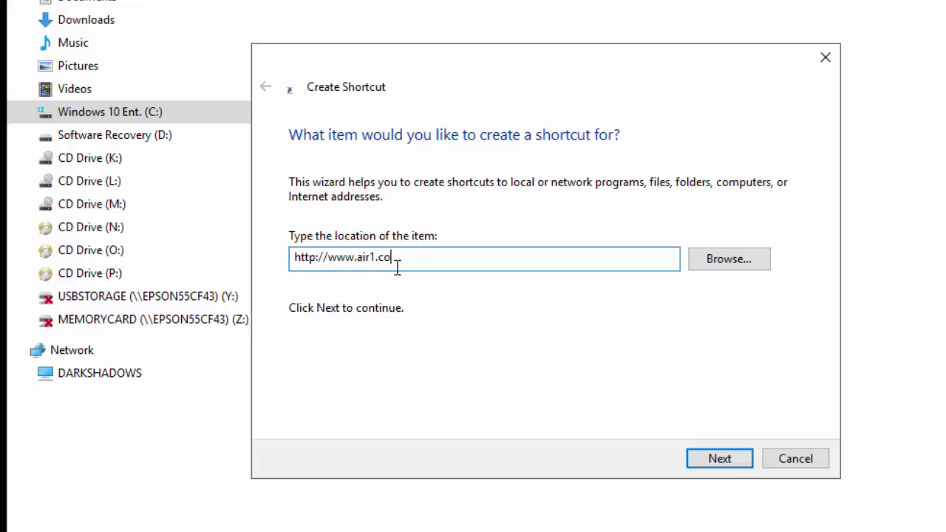
pyautogui.write('m')
pyautogui.click(718, 459)
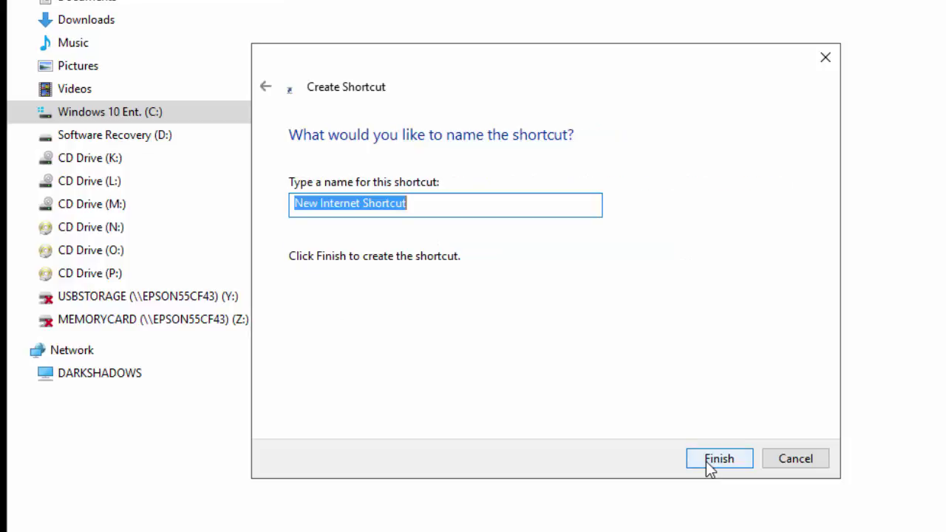
# Name the new internet shortcut My Air1 Radio and finish creating it.
pyautogui.write('A')
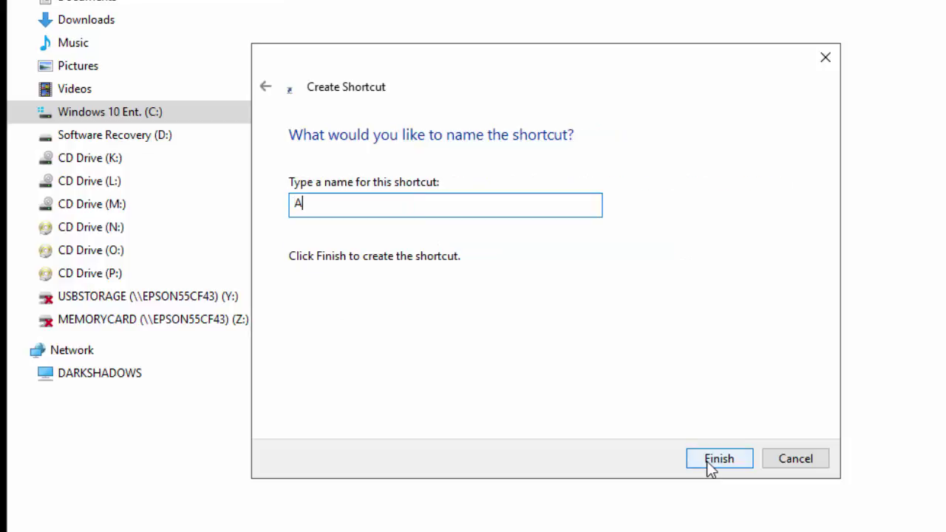
pyautogui.press('BackSpace')
pyautogui.write('My Air1')
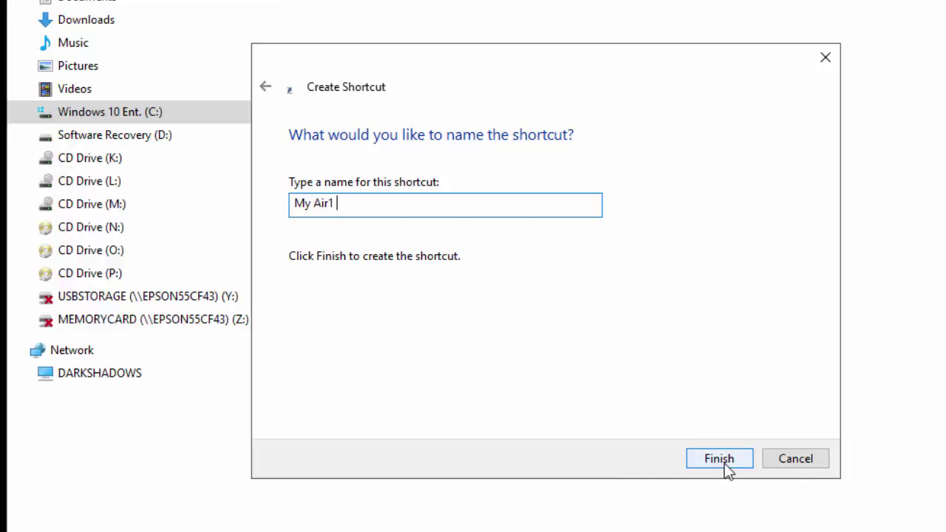
pyautogui.write(' Radio')
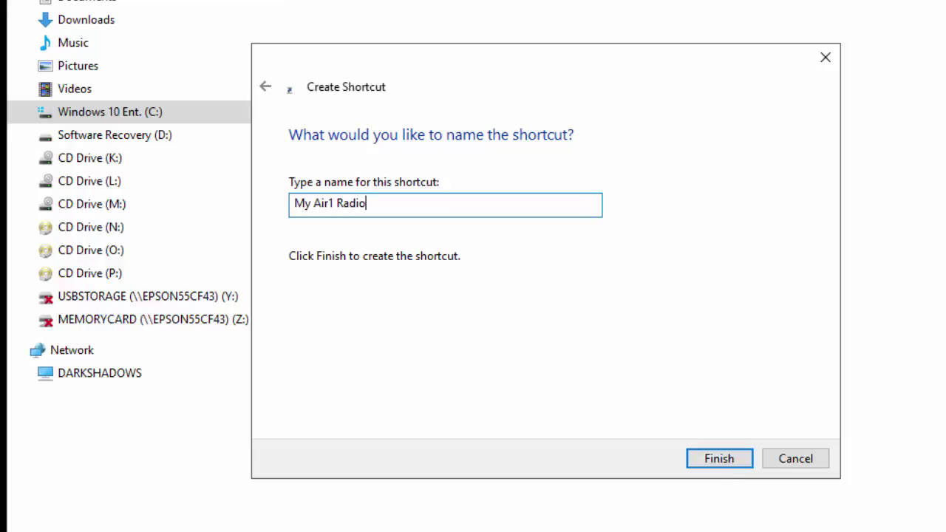
pyautogui.click(719, 459)
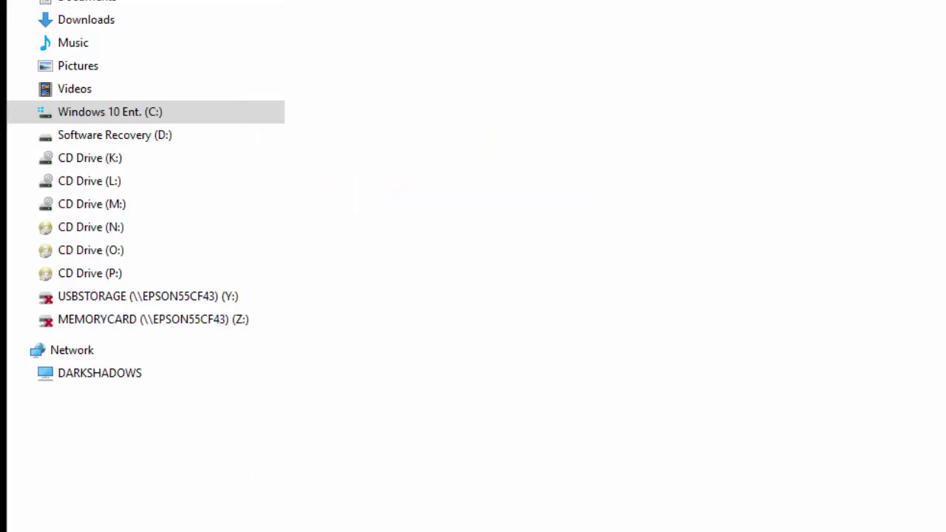
# Change the My Air1 Radio shortcut's icon to Acidrums4-Betelgeuse-Apps-utilities-system-monitor from the Icon Pack 1 folder.
pyautogui.click(332, 132)
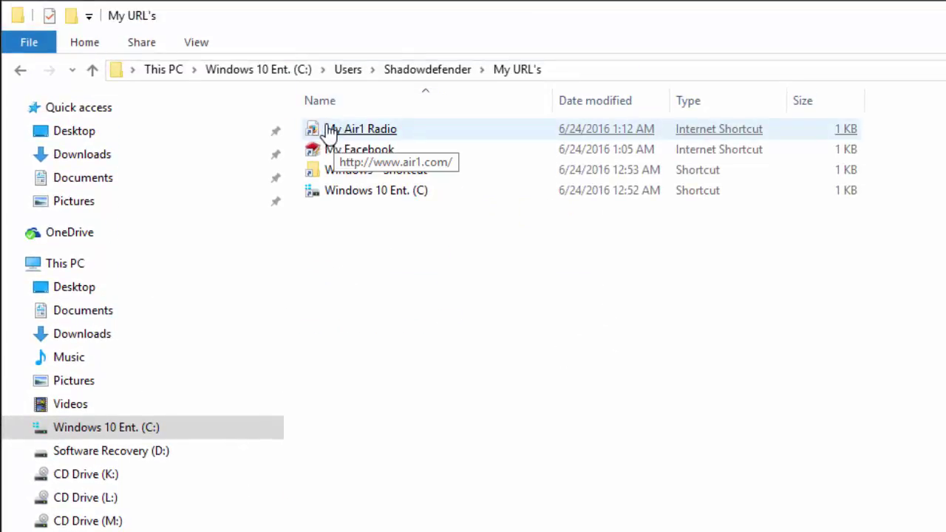
pyautogui.click(322, 131)
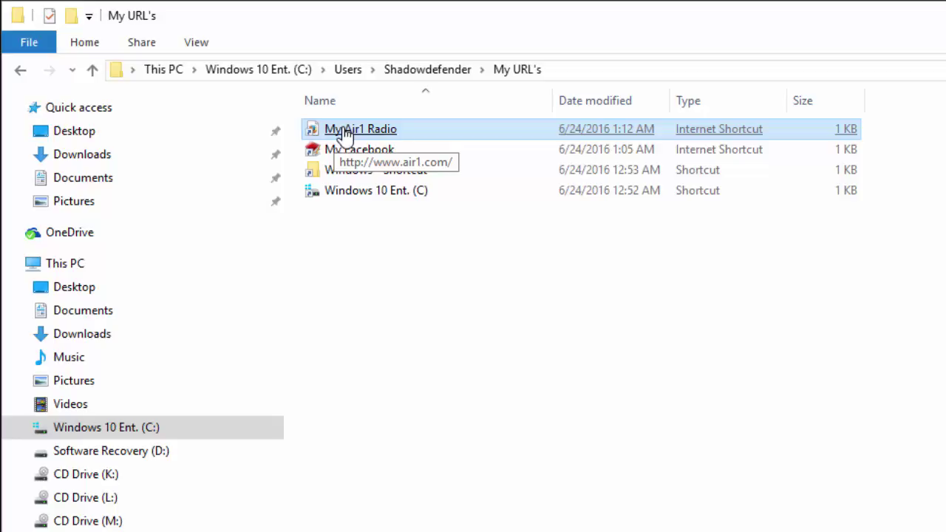
pyautogui.rightClick(344, 133)
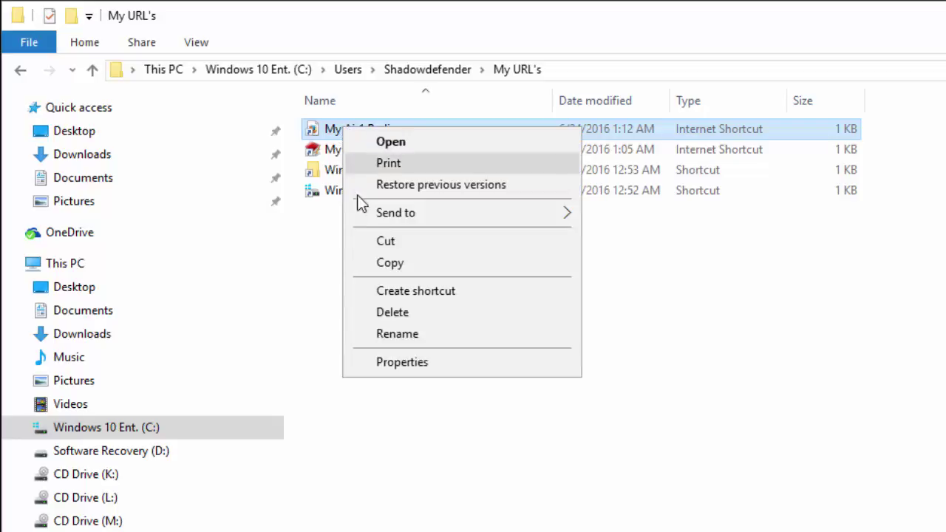
pyautogui.click(380, 360)
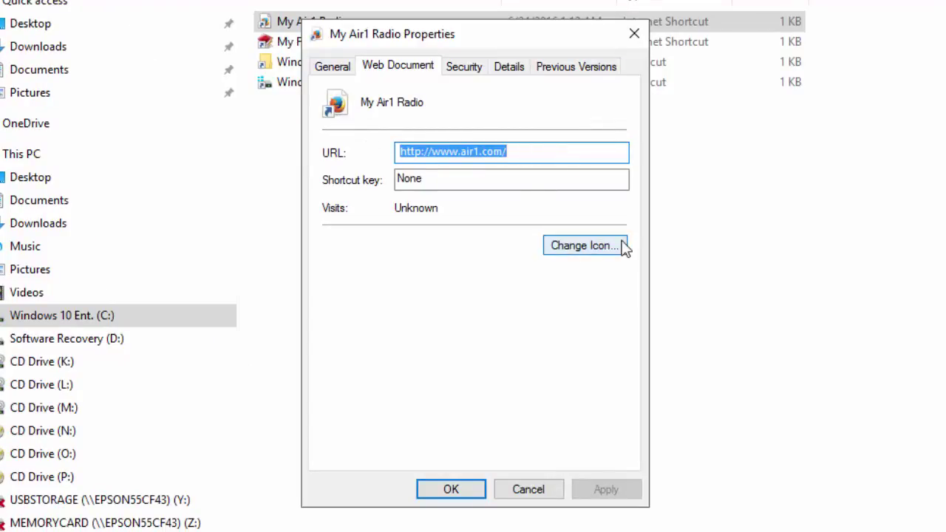
pyautogui.click(596, 248)
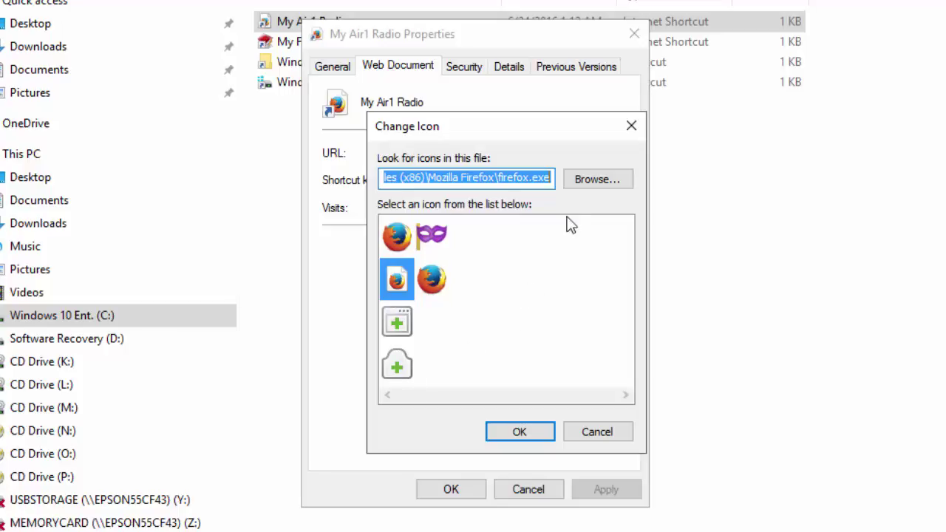
pyautogui.click(438, 177)
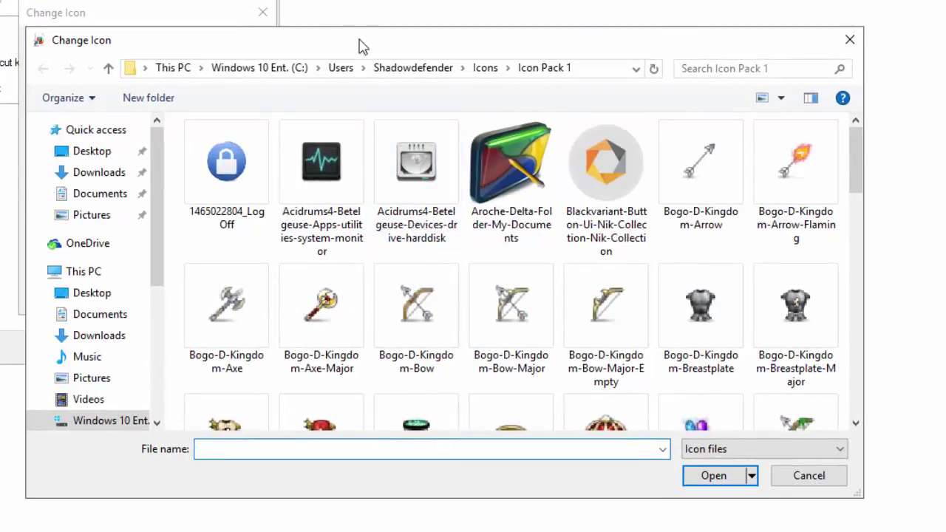
pyautogui.moveTo(359, 41); pyautogui.dragTo(94, 129)
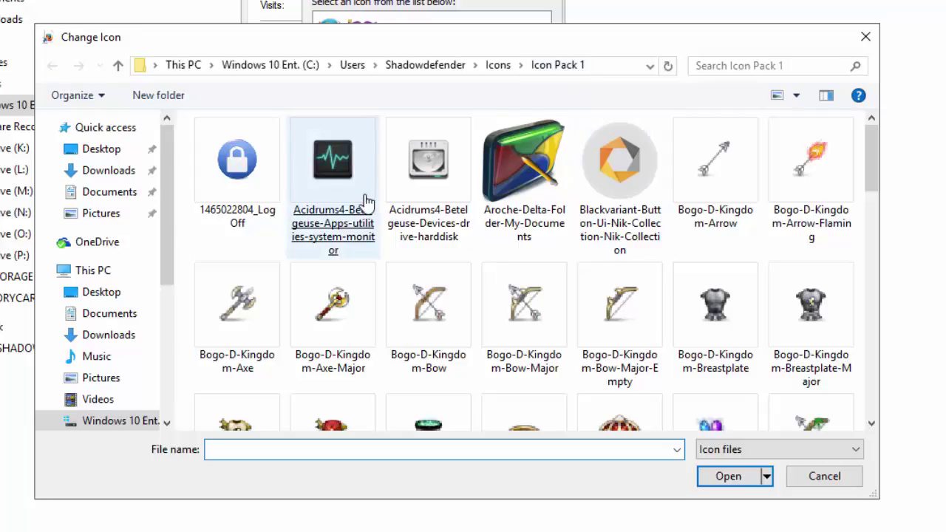
pyautogui.doubleClick(332, 159)
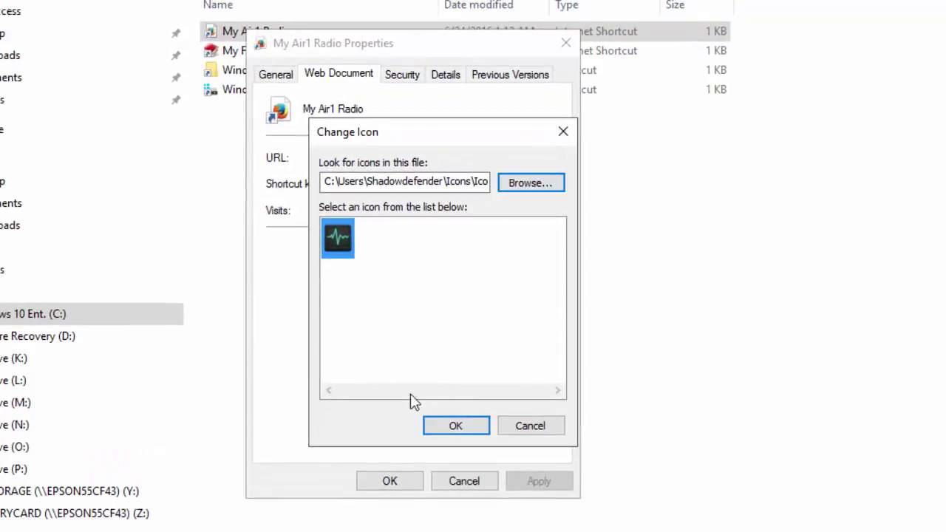
pyautogui.click(450, 425)
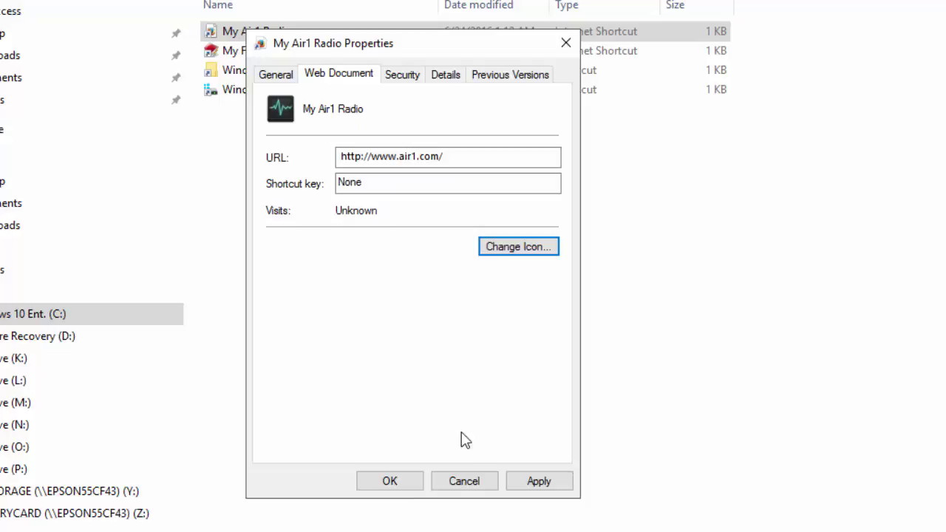
pyautogui.click(390, 481)
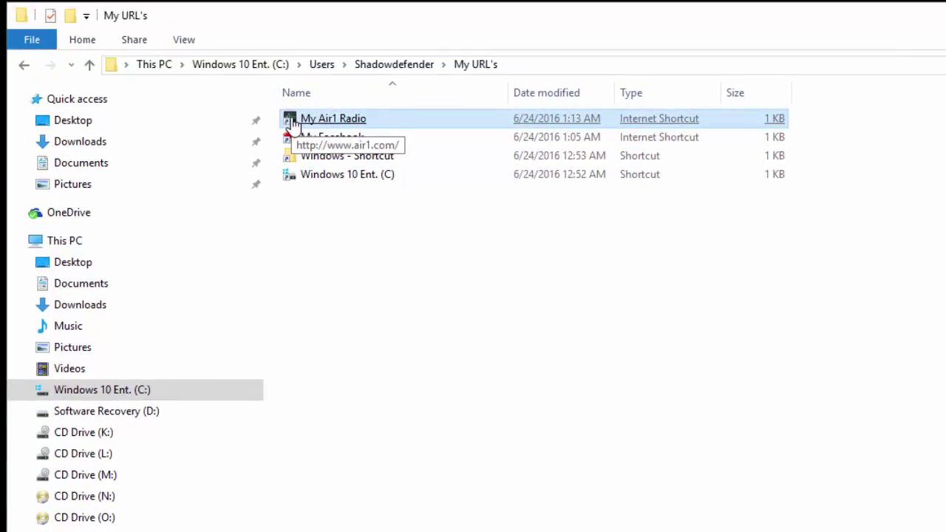
# Open the Air1 website through the My Air1 Radio shortcut in the My URL's taskbar toolbar and view its home page.
pyautogui.click(773, 517)
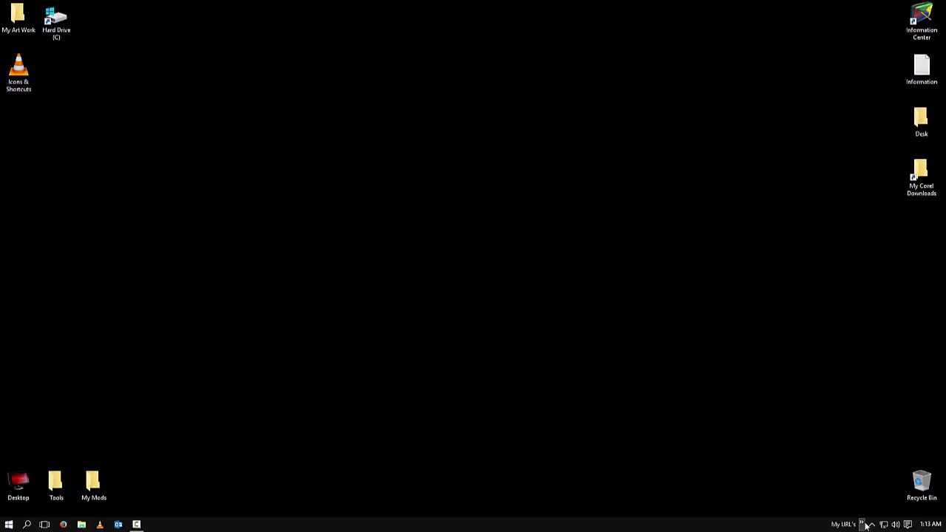
pyautogui.click(806, 520)
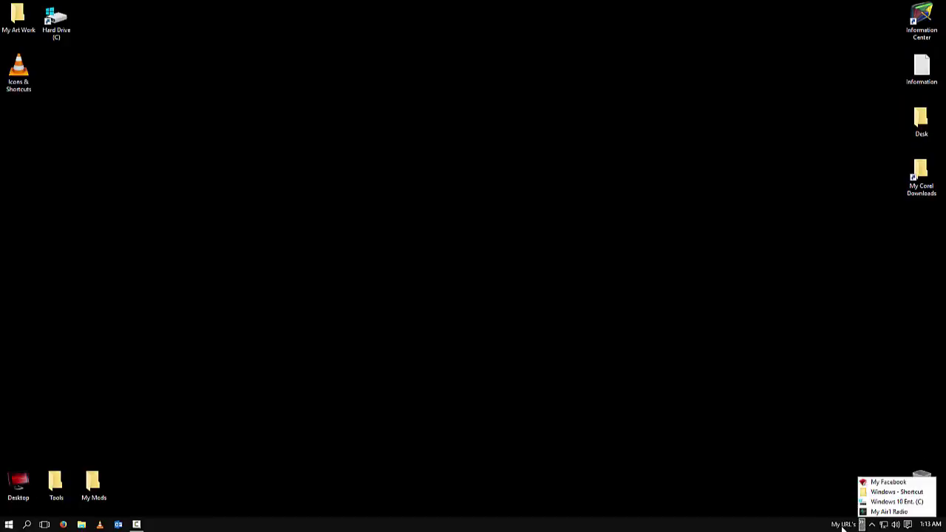
pyautogui.click(887, 511)
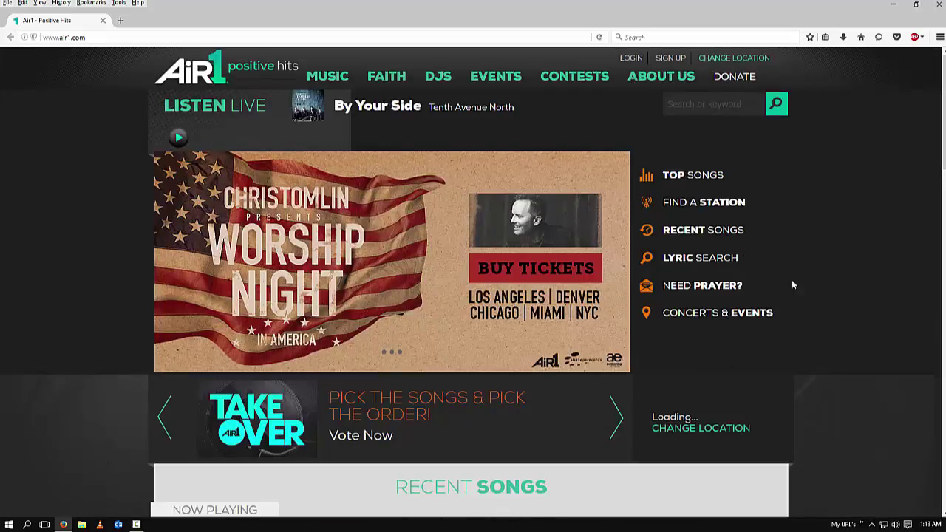
pyautogui.scroll(-5, 834, 301)
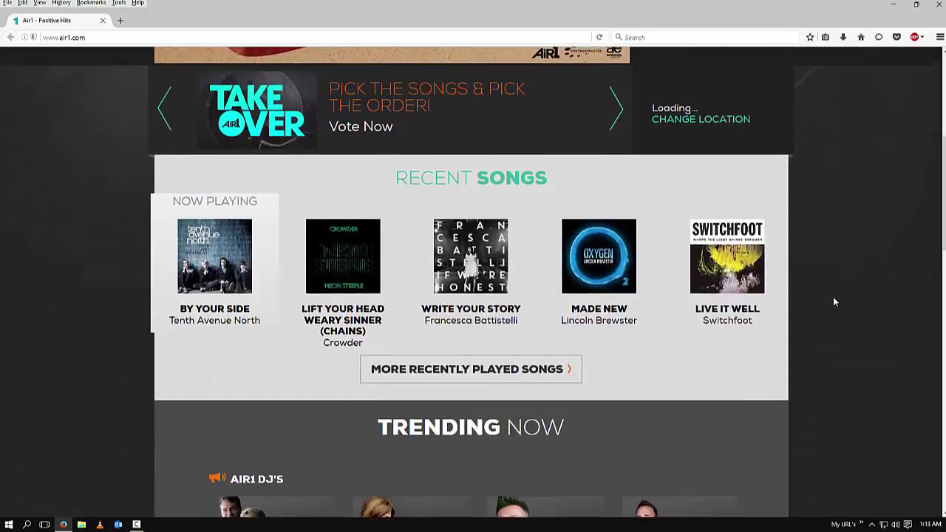
# Close the browser window showing the Air1 website.
pyautogui.scroll(2, 834, 302)
pyautogui.scroll(3, 834, 302)
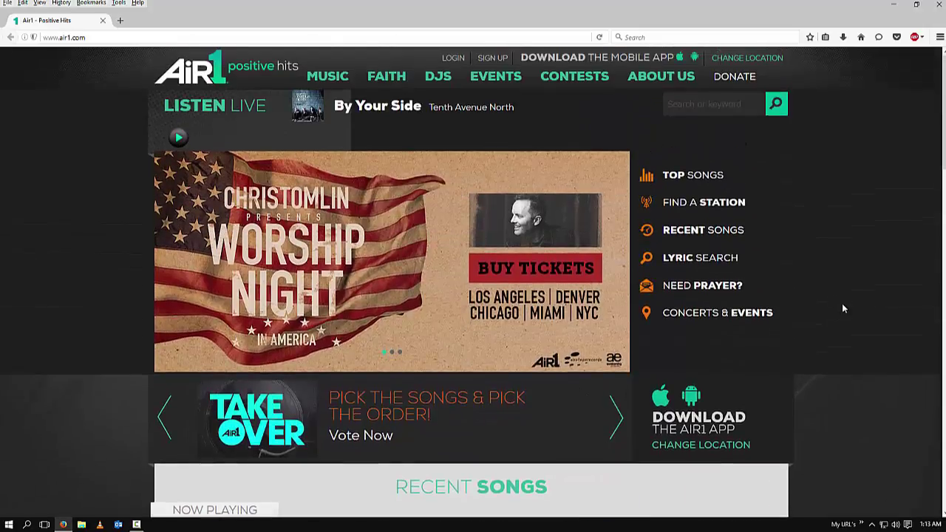
pyautogui.click(938, 6)
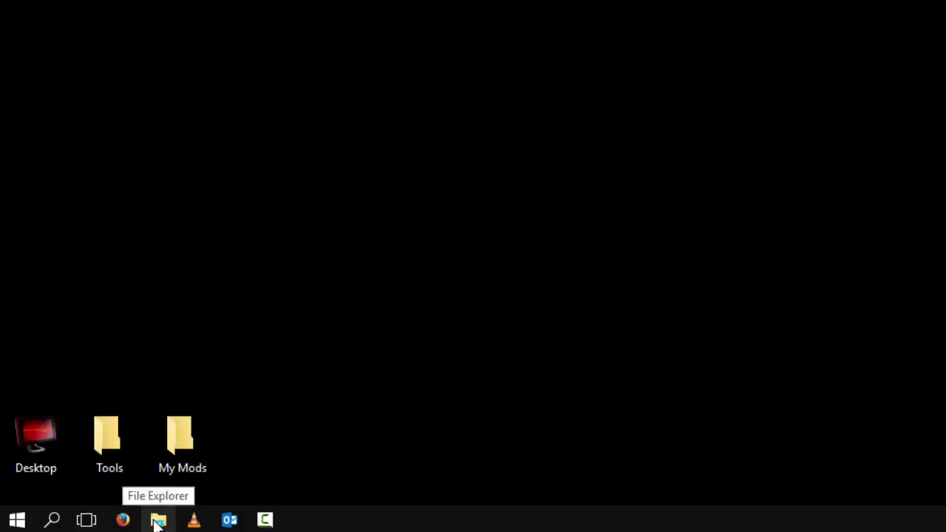
# Open the My URL's folder inside the user's profile folder on the Windows 10 Ent. (C:) drive in File Explorer.
pyautogui.click(157, 521)
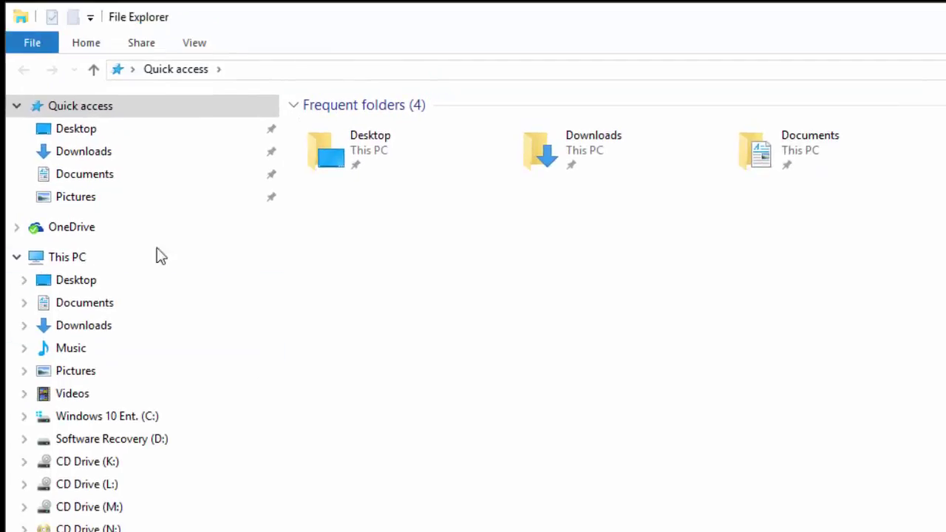
pyautogui.click(60, 257)
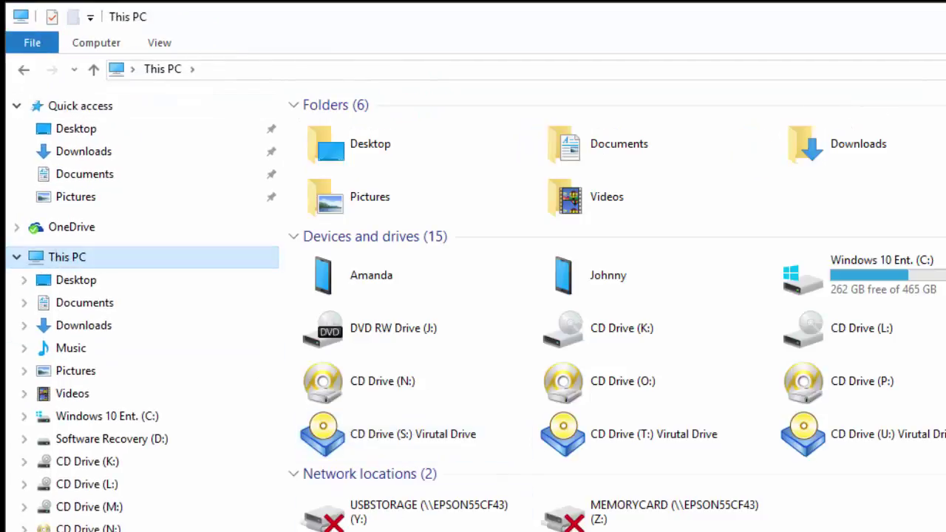
pyautogui.click(902, 275)
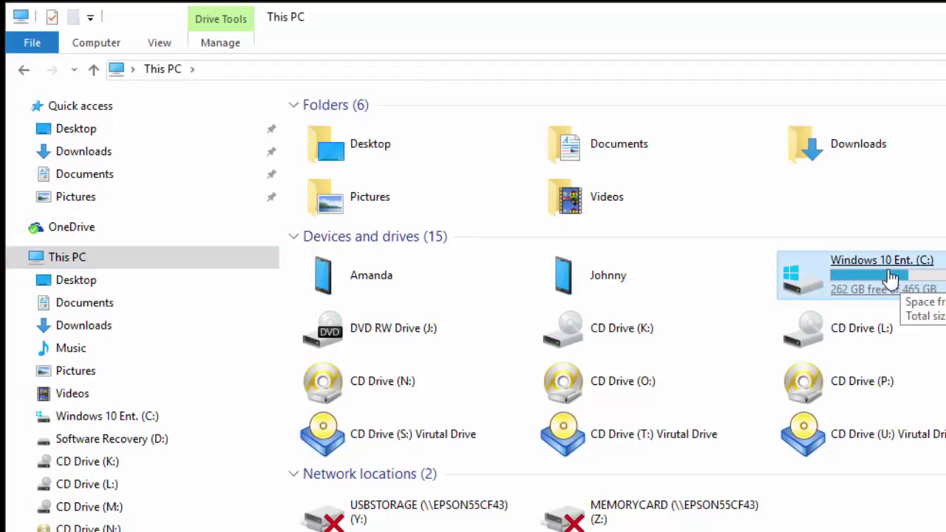
pyautogui.doubleClick(929, 275)
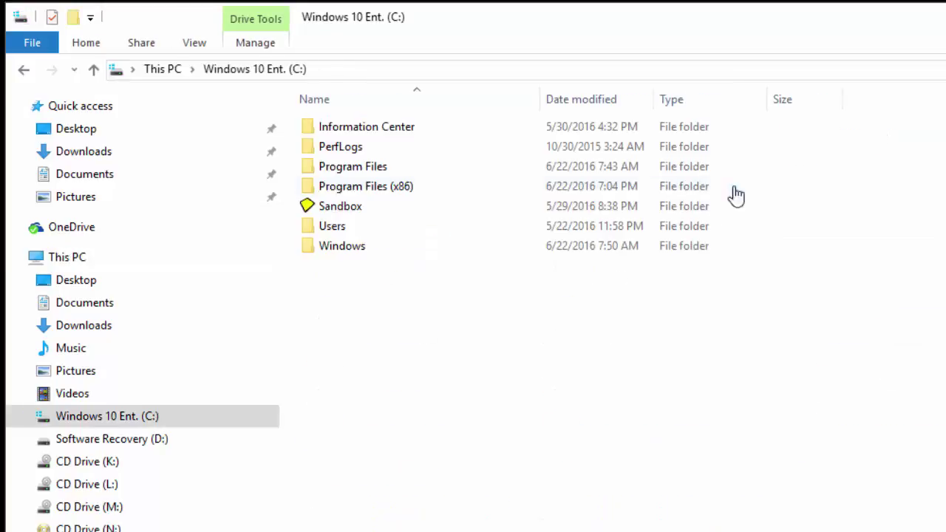
pyautogui.doubleClick(333, 226)
pyautogui.doubleClick(378, 147)
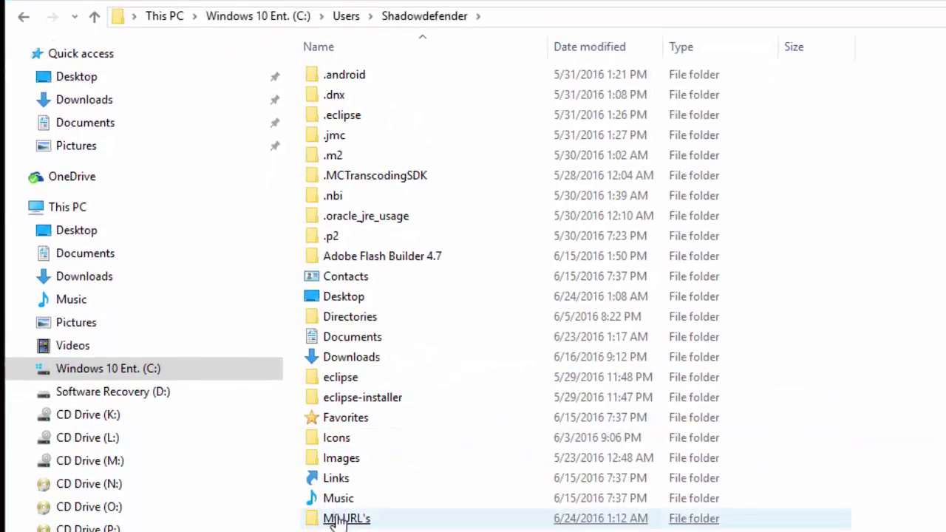
pyautogui.click(352, 527)
pyautogui.doubleClick(353, 520)
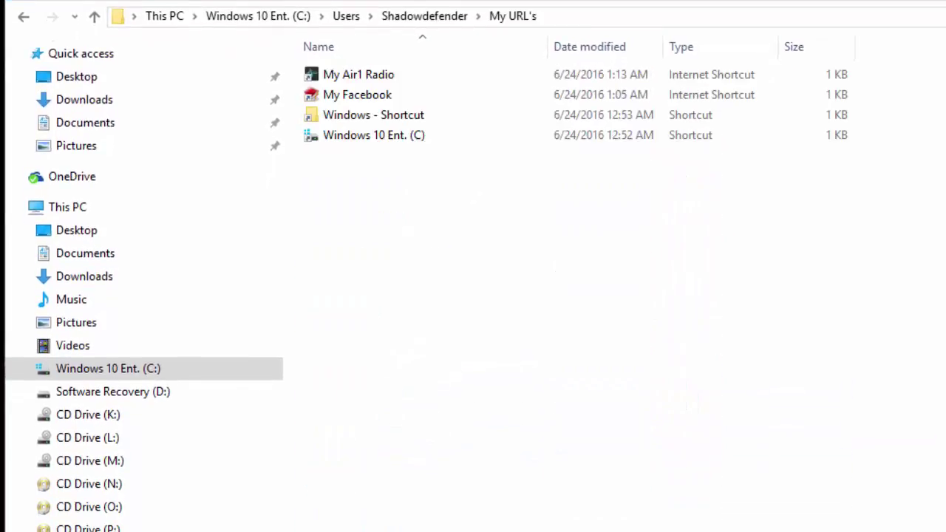
# Start a new shortcut in the My URL's folder and browse to C:\Windows\notepad.exe as its location.
pyautogui.rightClick(685, 361)
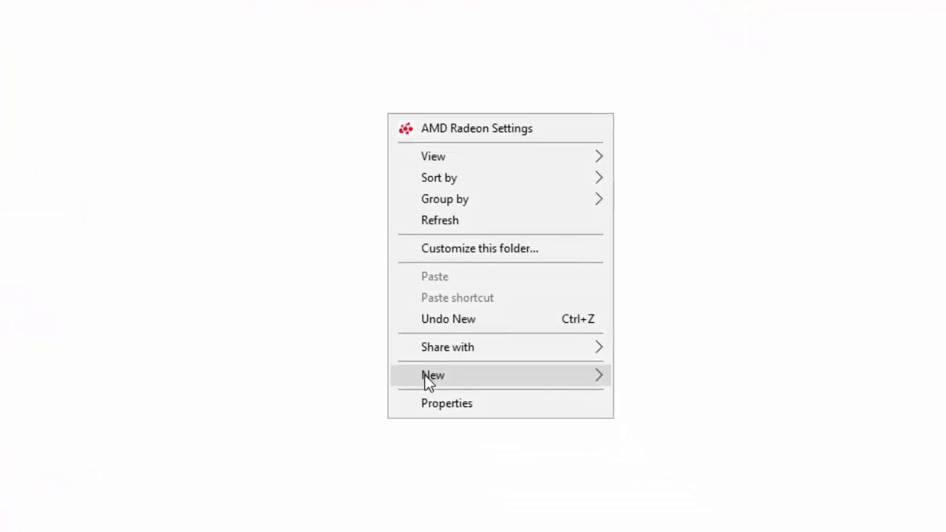
pyautogui.moveTo(425, 376)
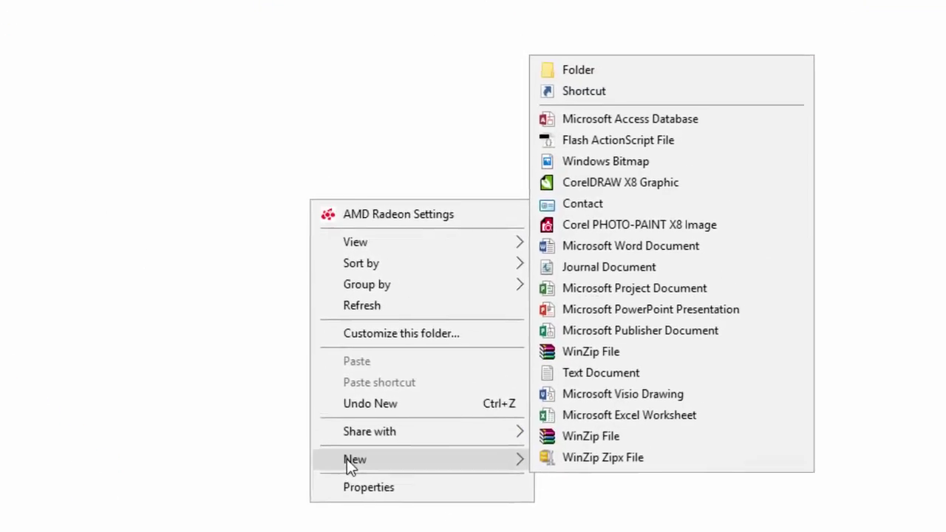
pyautogui.click(582, 100)
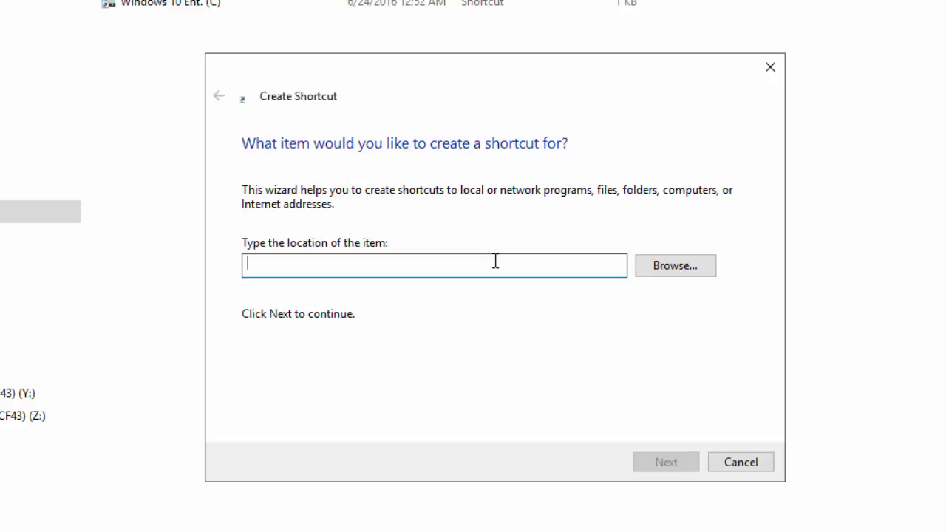
pyautogui.click(669, 266)
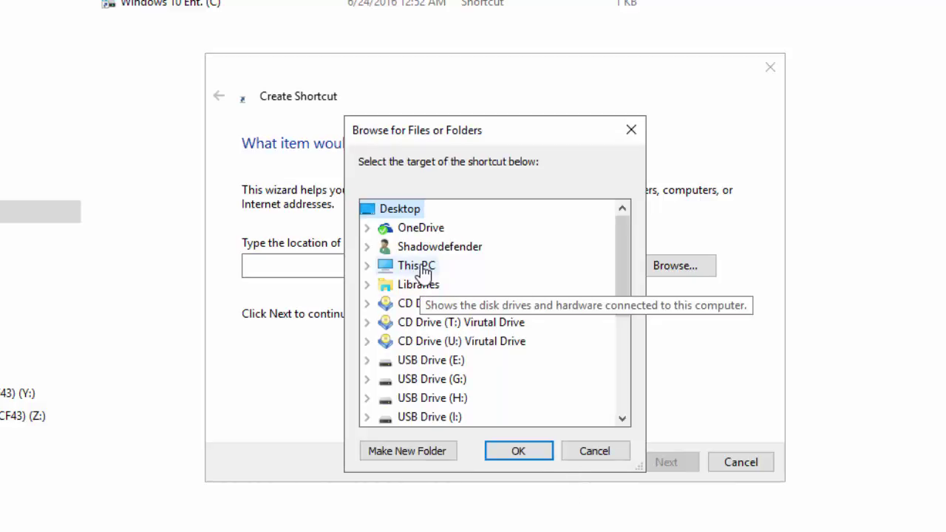
pyautogui.click(424, 272)
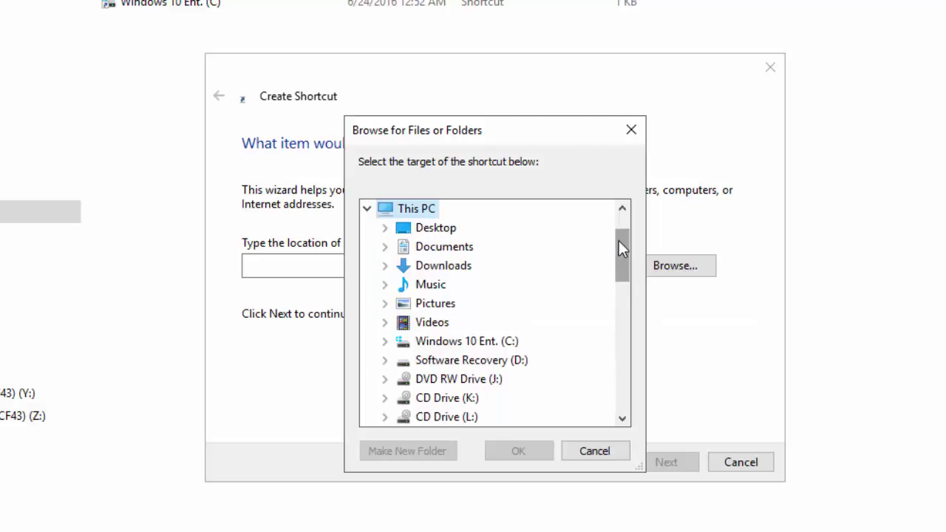
pyautogui.click(510, 346)
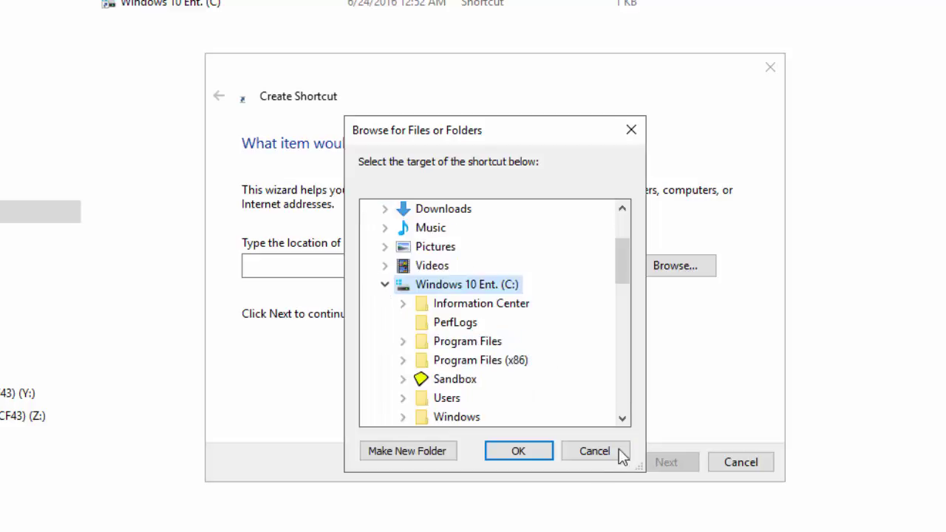
pyautogui.click(463, 420)
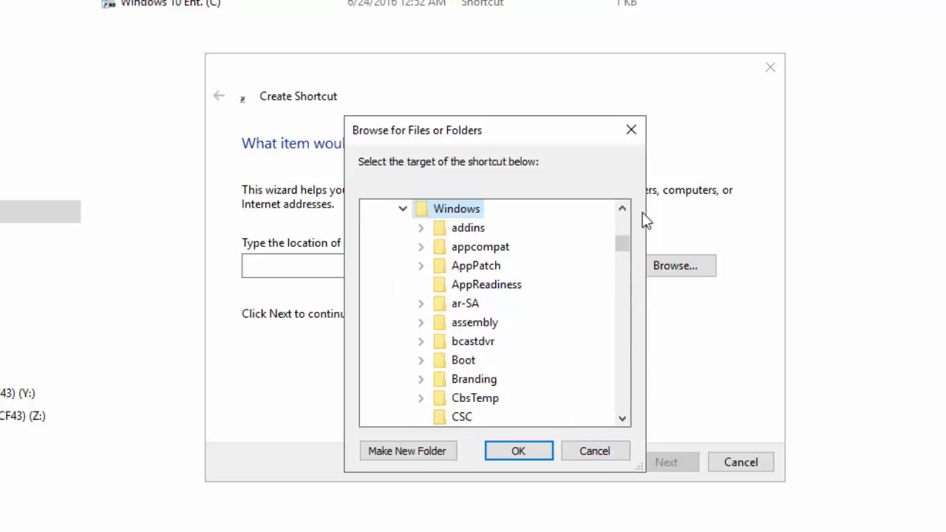
pyautogui.moveTo(623, 246); pyautogui.dragTo(633, 346)
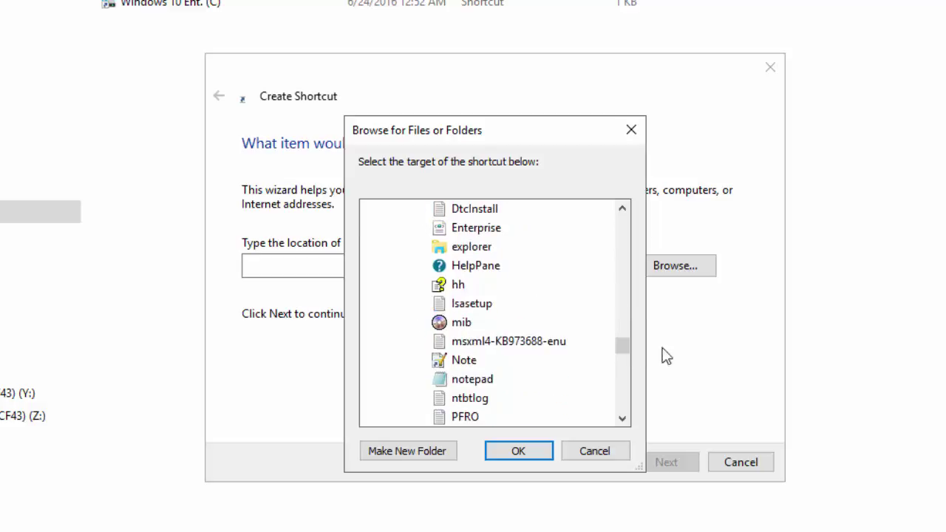
pyautogui.click(467, 386)
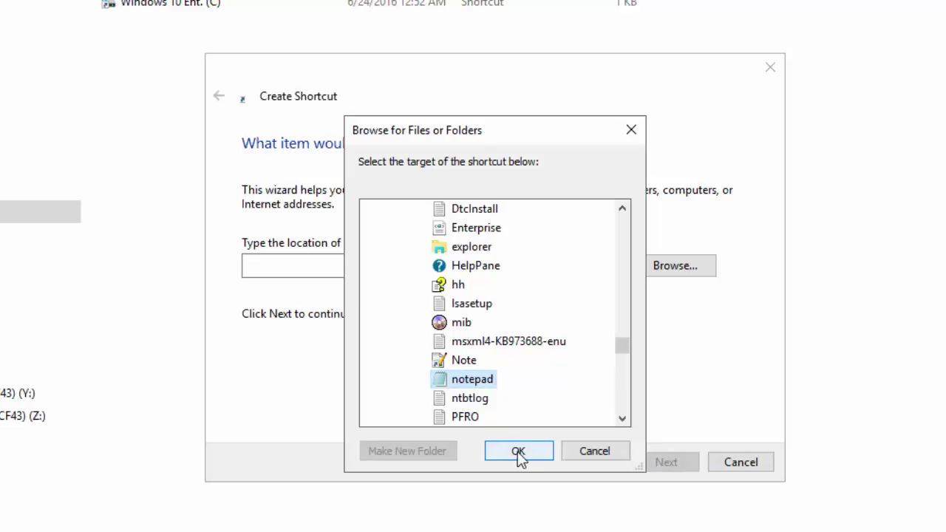
pyautogui.click(518, 452)
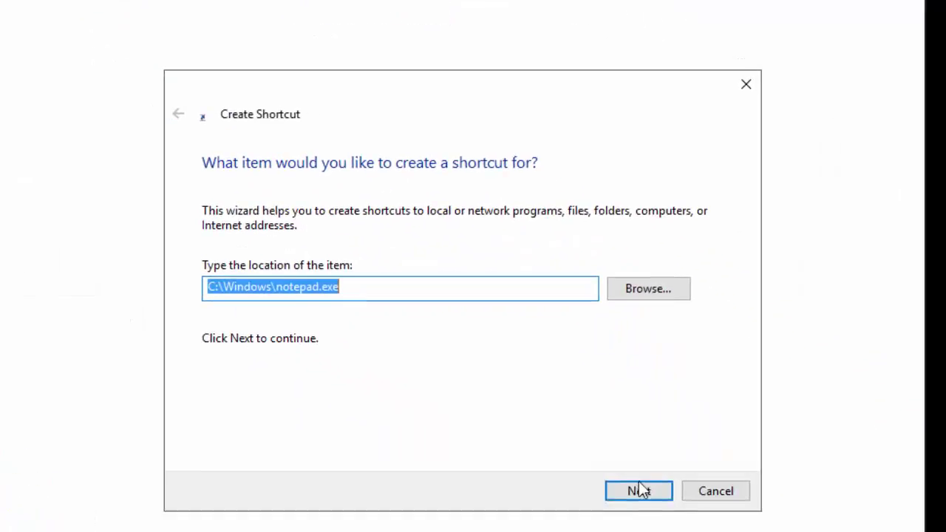
# Keep notepad as the new shortcut's name and finish creating it.
pyautogui.click(639, 490)
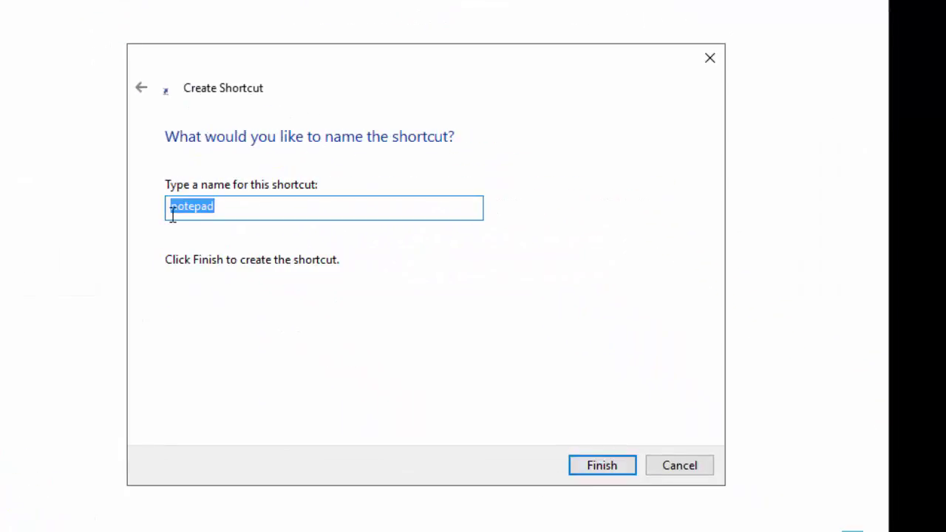
pyautogui.click(273, 201)
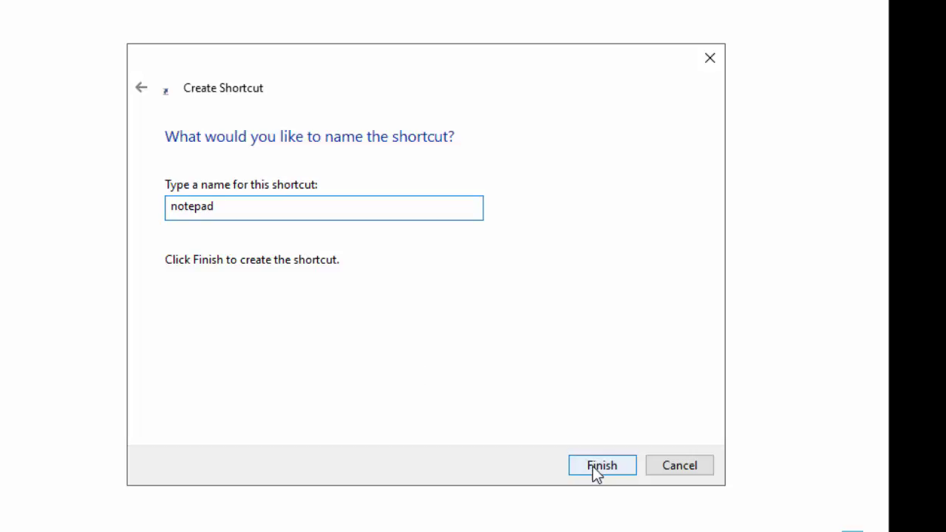
pyautogui.click(599, 466)
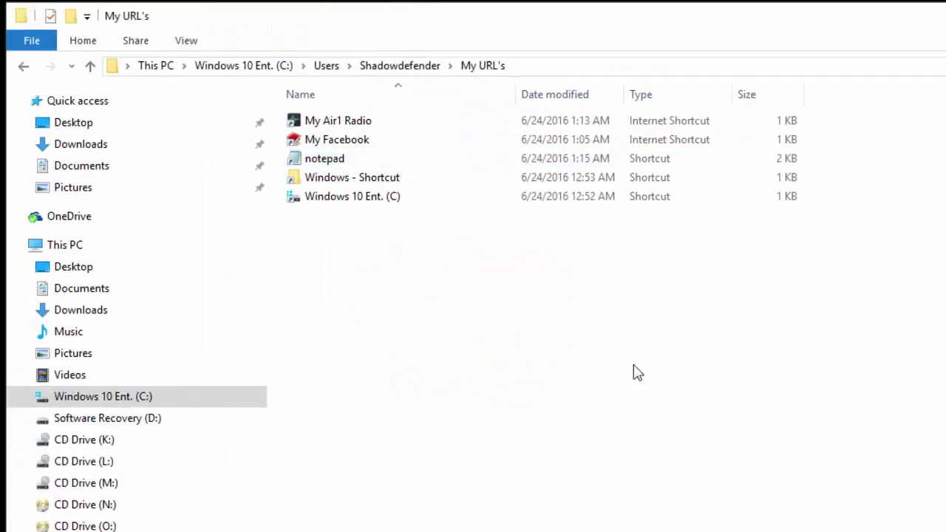
# Open Notepad through the notepad shortcut in the My URL's taskbar toolbar.
pyautogui.click(328, 167)
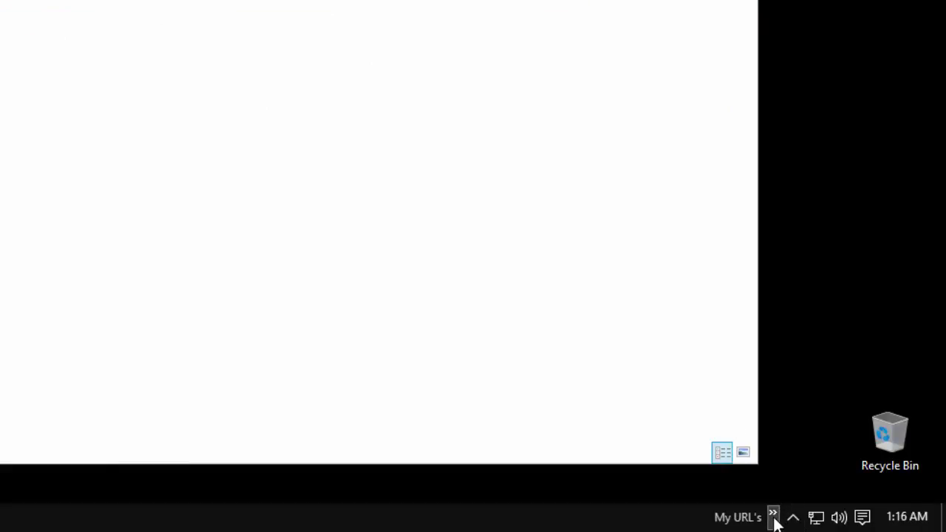
pyautogui.click(773, 518)
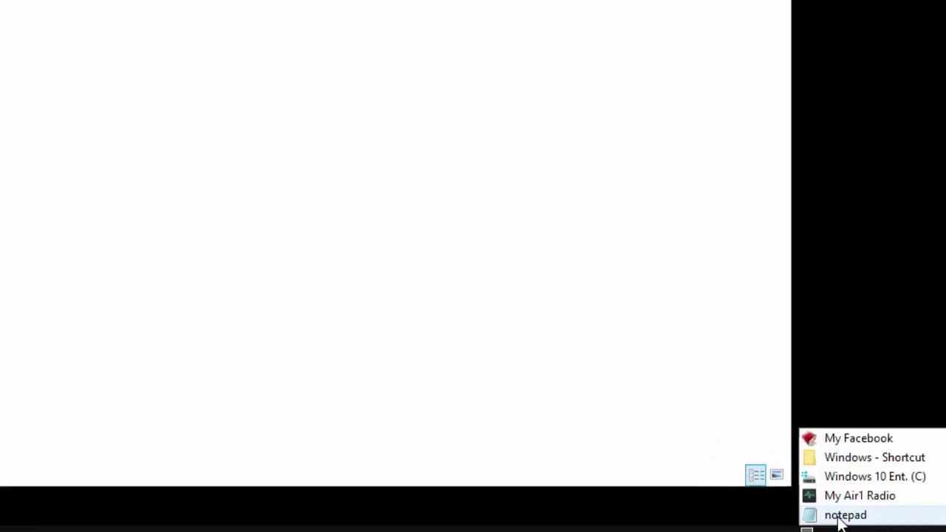
pyautogui.click(840, 517)
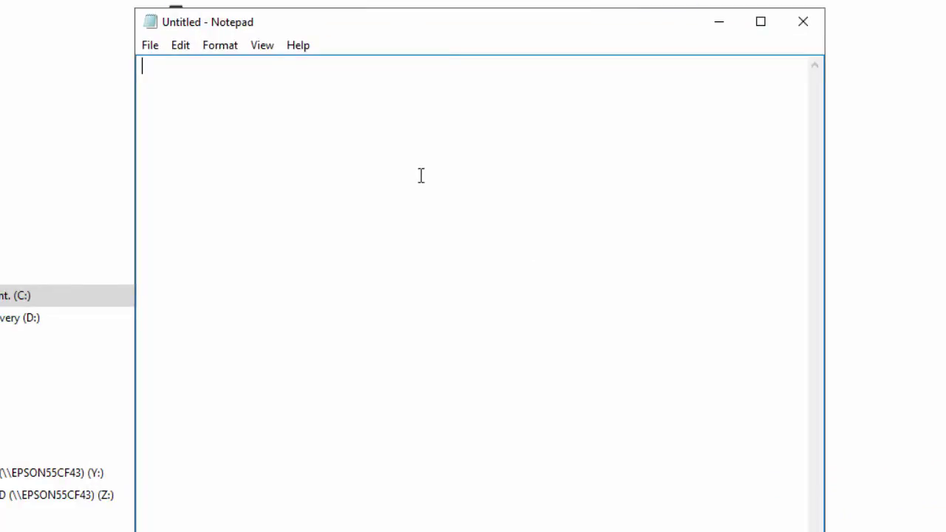
# Enter a short test greeting in the blank Notepad document and close it without saving.
pyautogui.write('Hi John....')
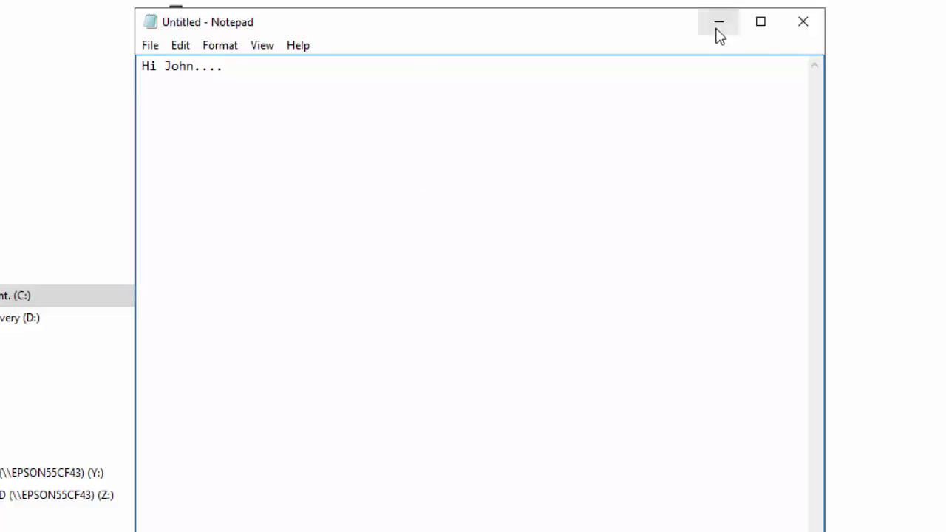
pyautogui.click(801, 30)
pyautogui.click(567, 364)
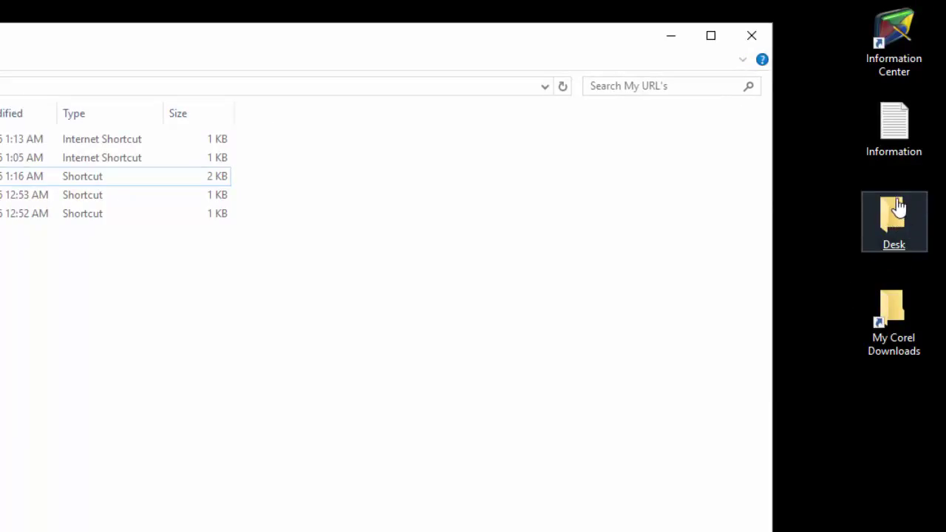
# Move the Desk folder to a lower spot on the desktop and open it to look through its contents.
pyautogui.doubleClick(887, 226)
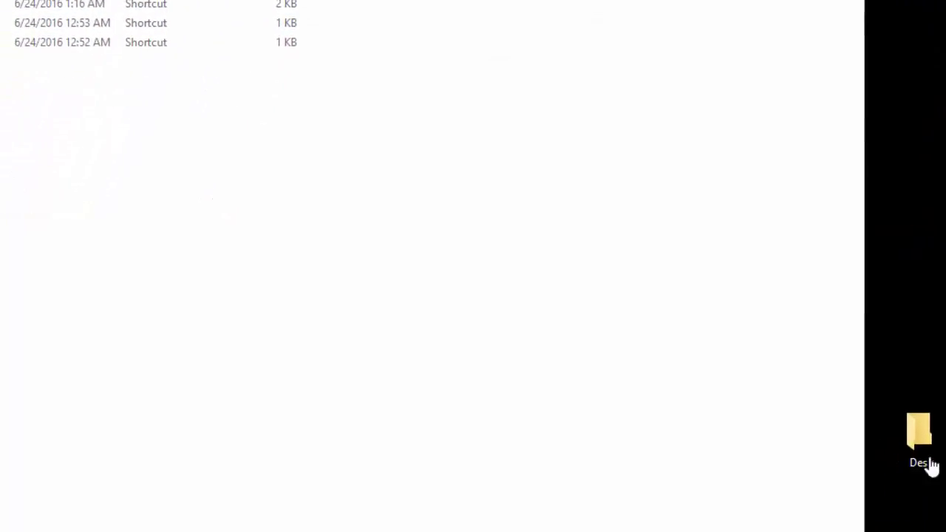
pyautogui.doubleClick(929, 443)
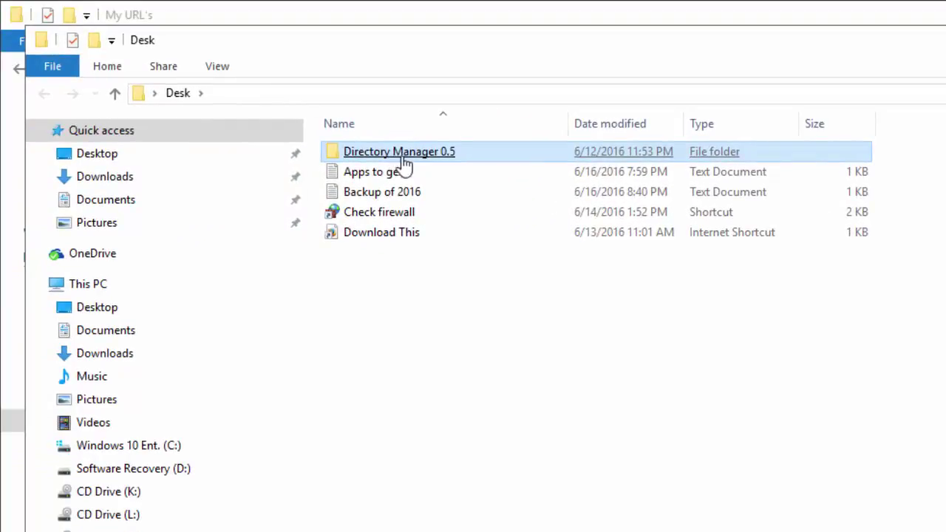
pyautogui.click(405, 177)
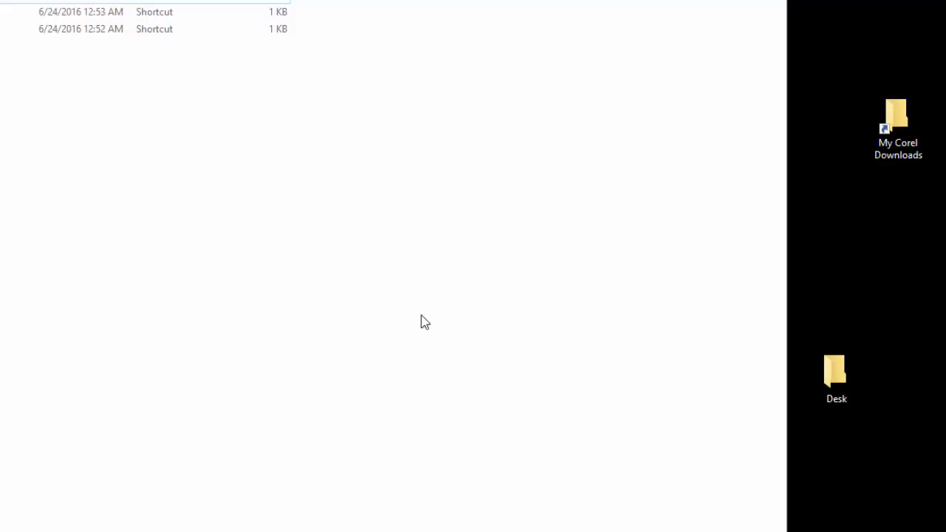
# Move the Desk folder from the desktop into the My URL's folder.
pyautogui.moveTo(834, 376); pyautogui.dragTo(397, 277)
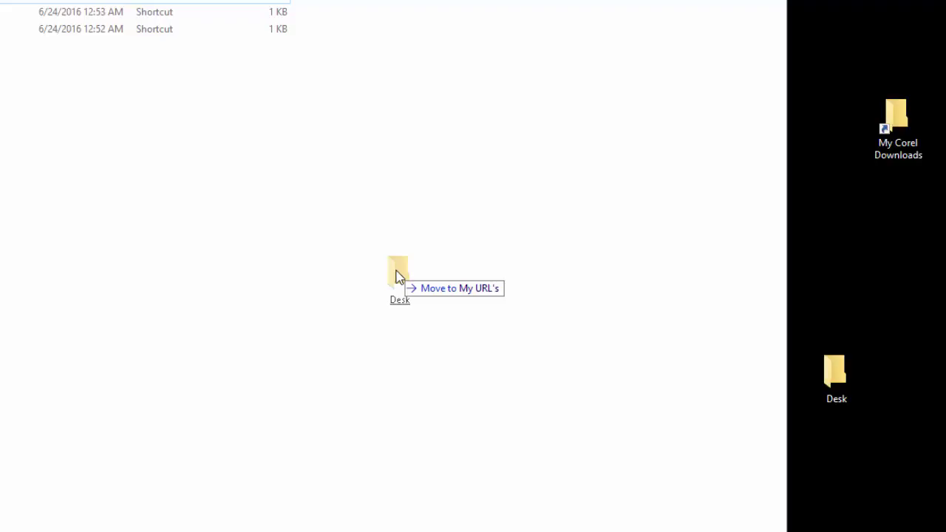
pyautogui.moveTo(397, 277); pyautogui.dragTo(400, 279)
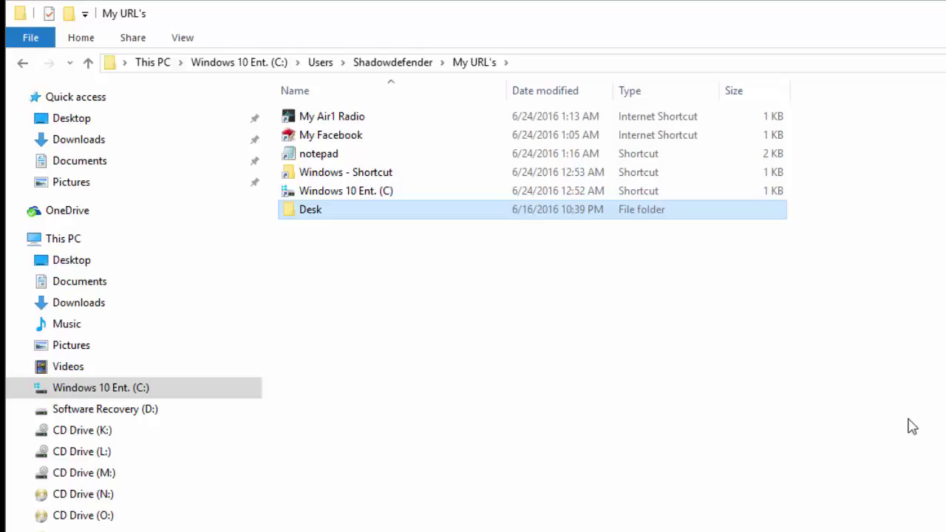
pyautogui.click(685, 397)
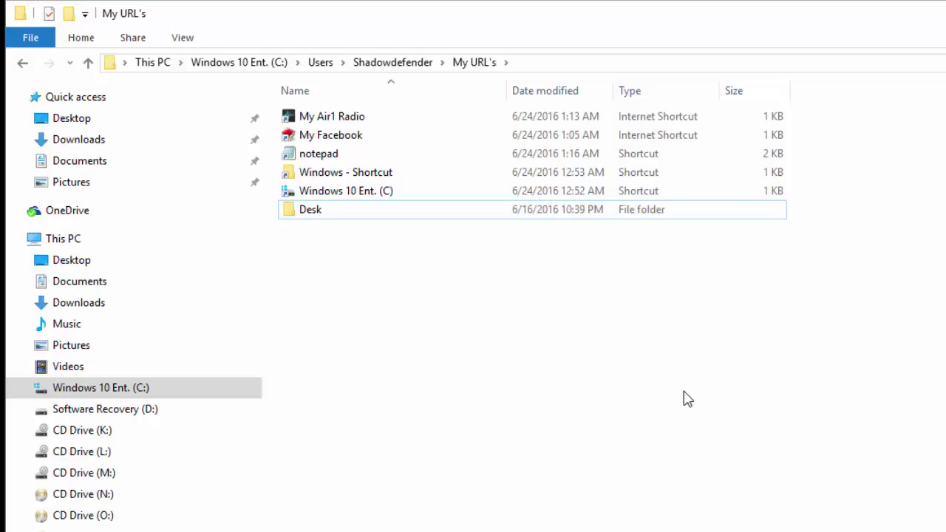
pyautogui.click(302, 214)
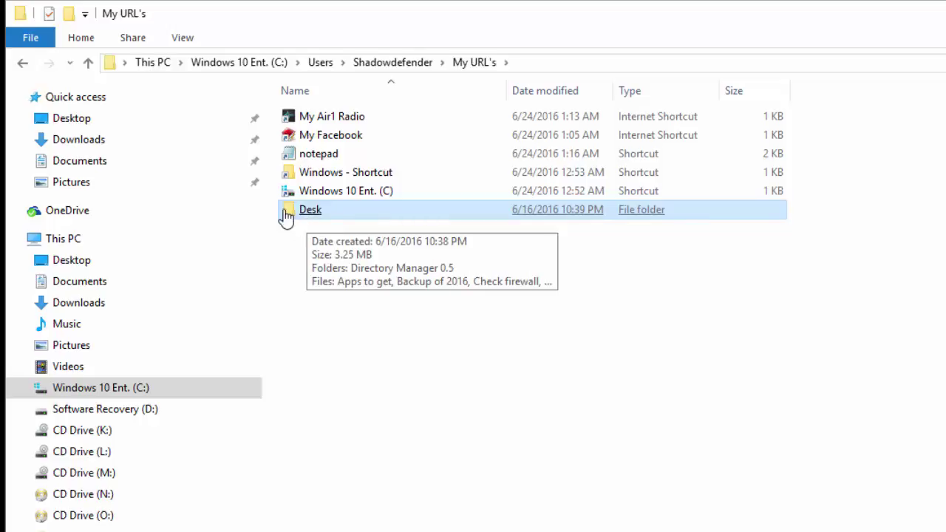
pyautogui.click(360, 395)
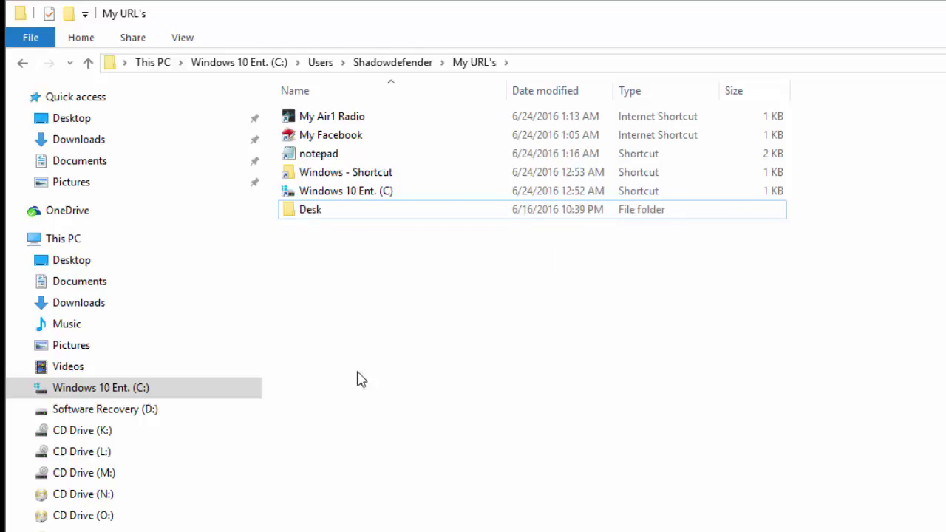
pyautogui.moveTo(290, 214)
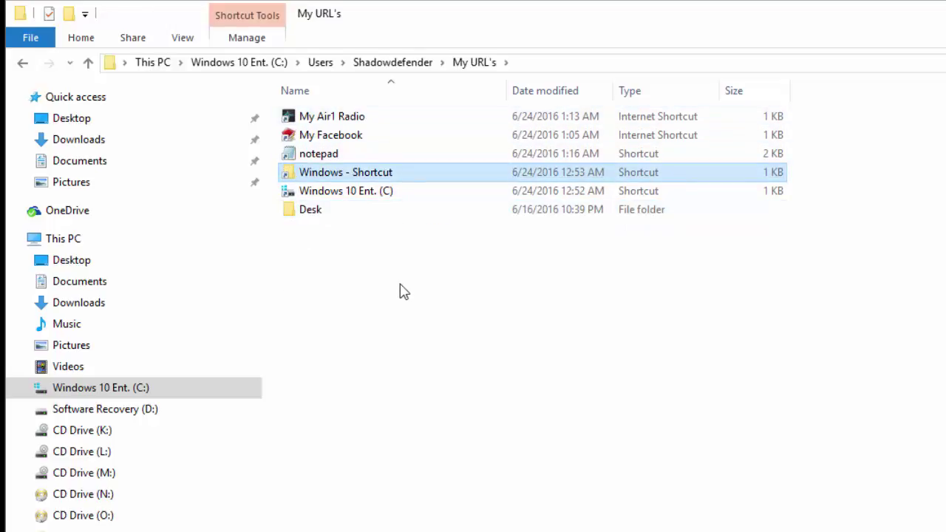
# Browse the Desk folder's nested contents from the My URL's taskbar toolbar, going through Directory Manager 0.5 down to the bin folder's Debug subfolder.
pyautogui.click(467, 301)
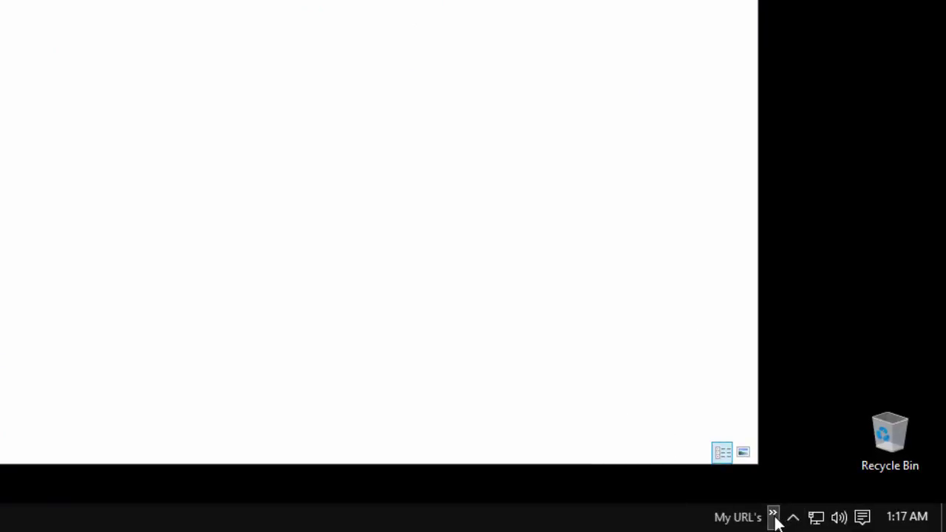
pyautogui.click(773, 516)
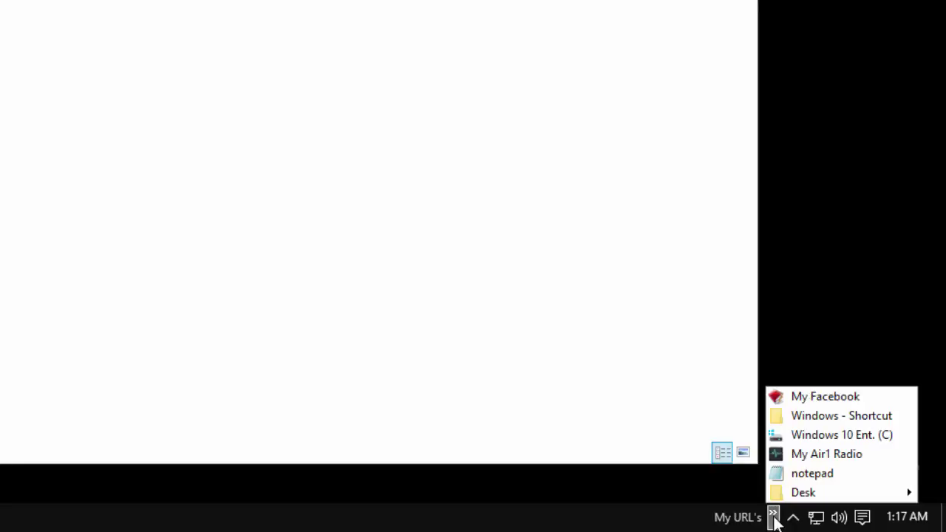
pyautogui.moveTo(796, 500)
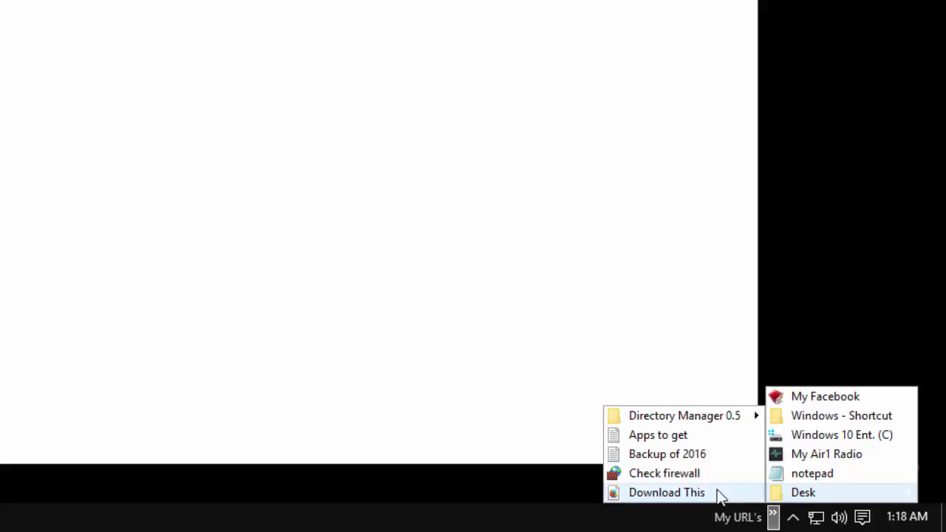
pyautogui.moveTo(701, 417)
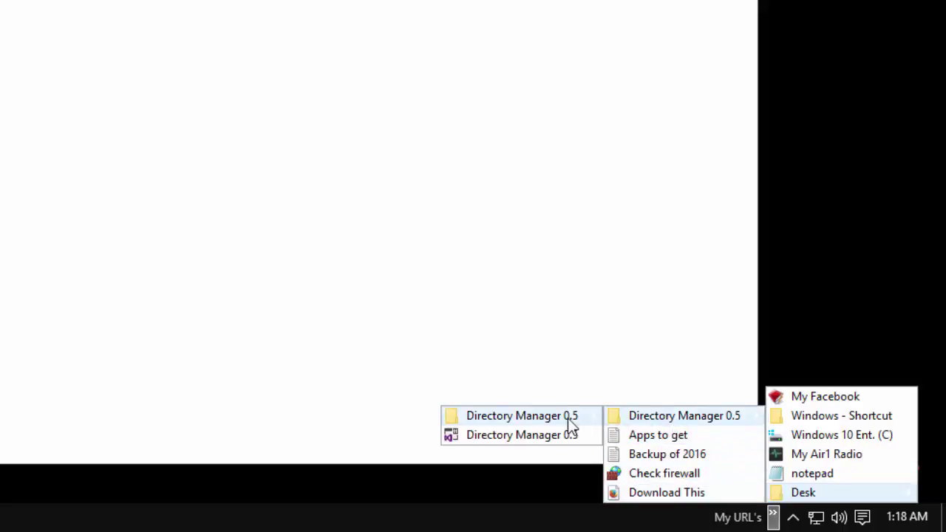
pyautogui.moveTo(568, 418)
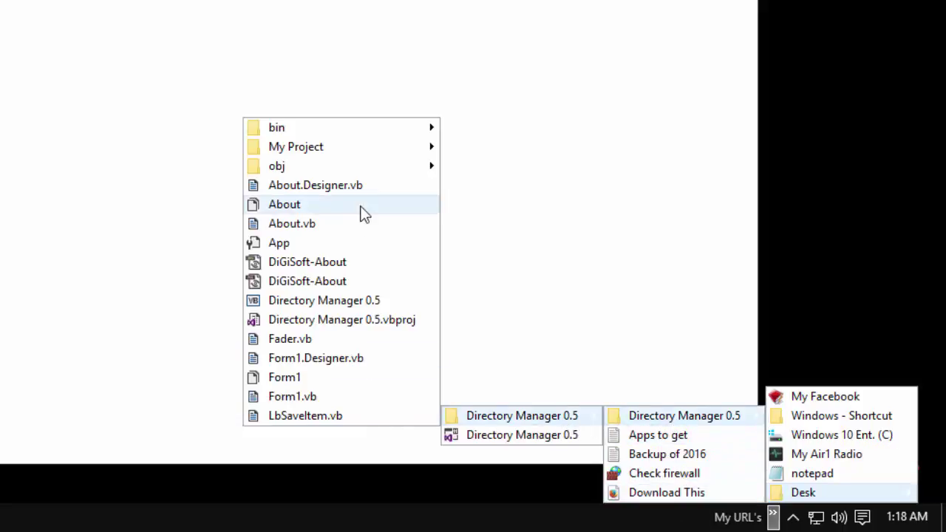
pyautogui.moveTo(362, 130)
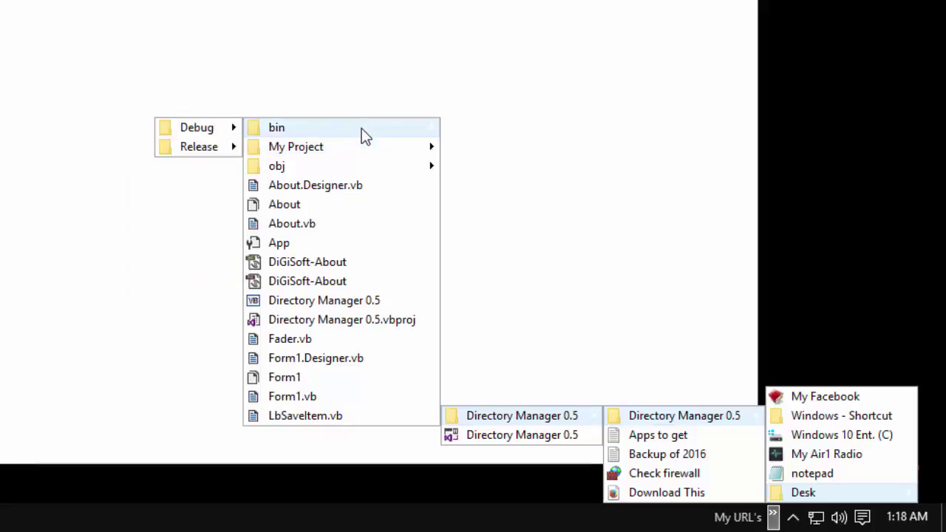
pyautogui.moveTo(220, 131)
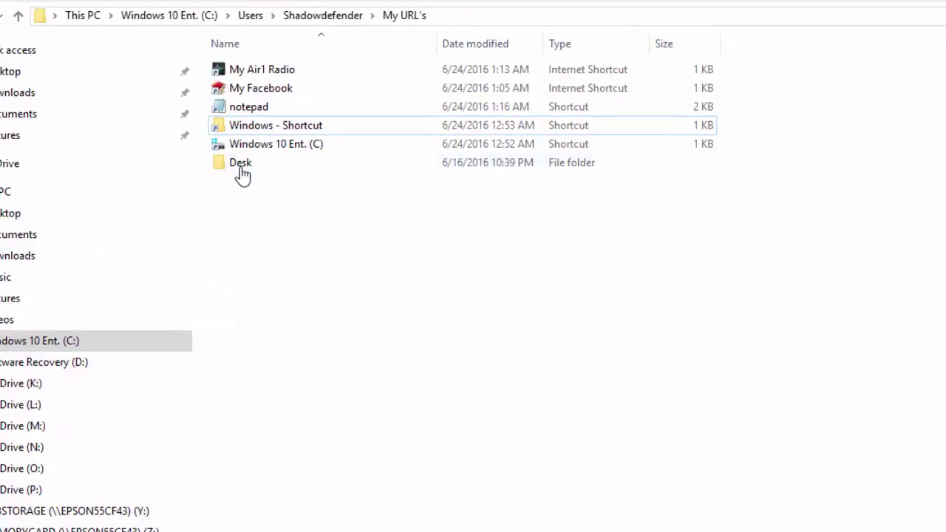
# Open the Desk folder's icon selection from its Customize properties and look through the default shell32.dll icons.
pyautogui.click(240, 168)
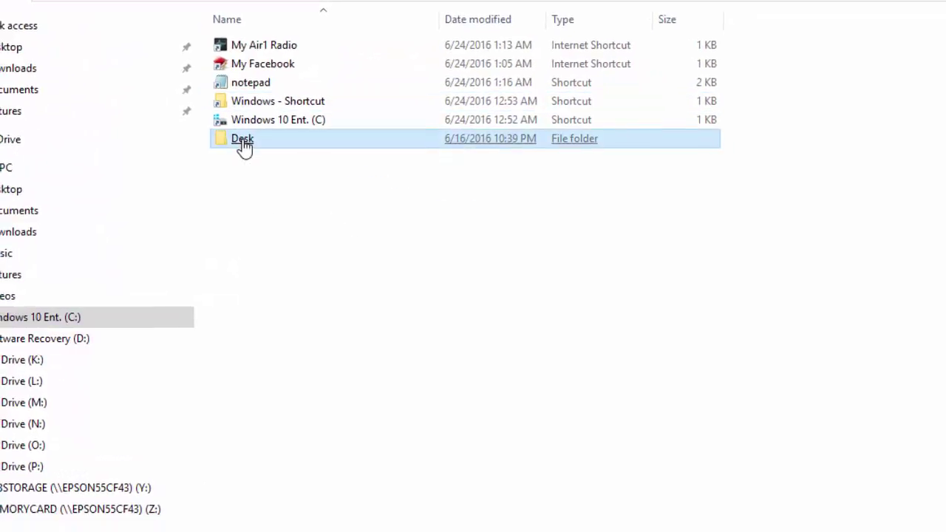
pyautogui.rightClick(244, 140)
pyautogui.click(372, 504)
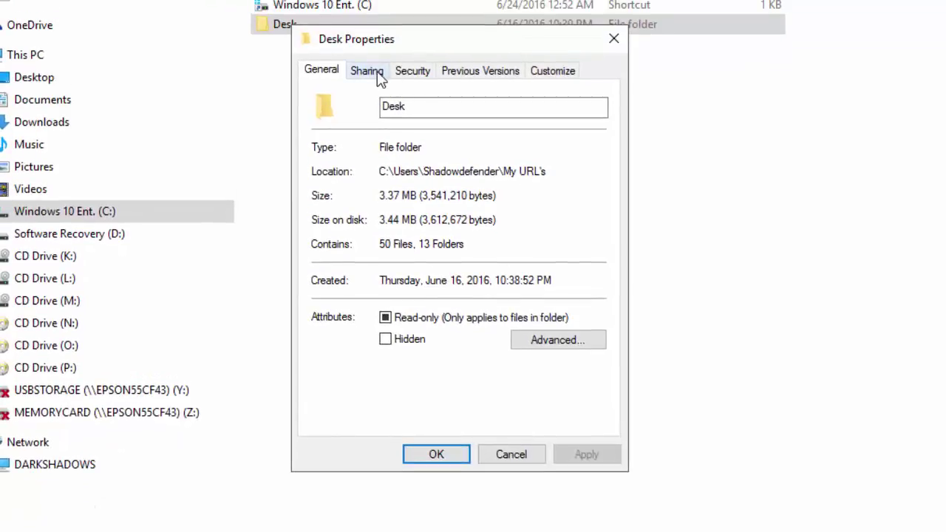
pyautogui.click(566, 74)
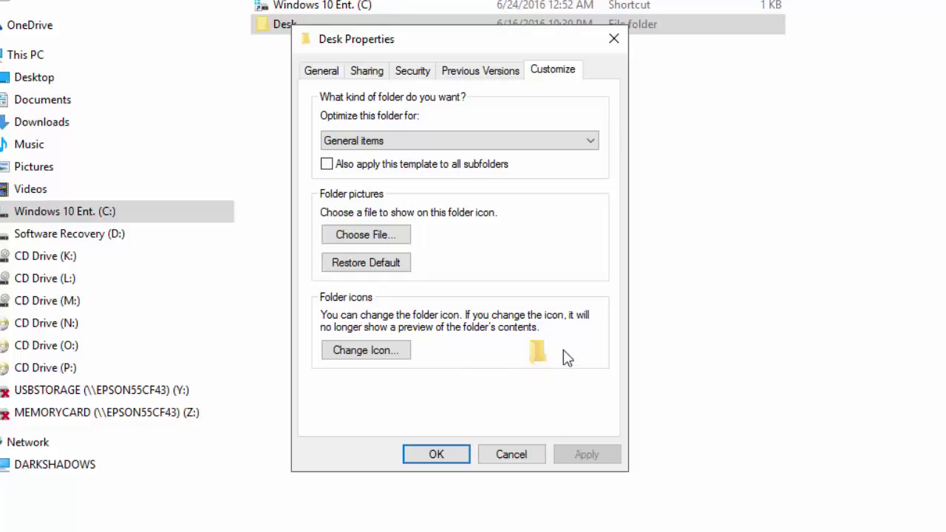
pyautogui.click(380, 359)
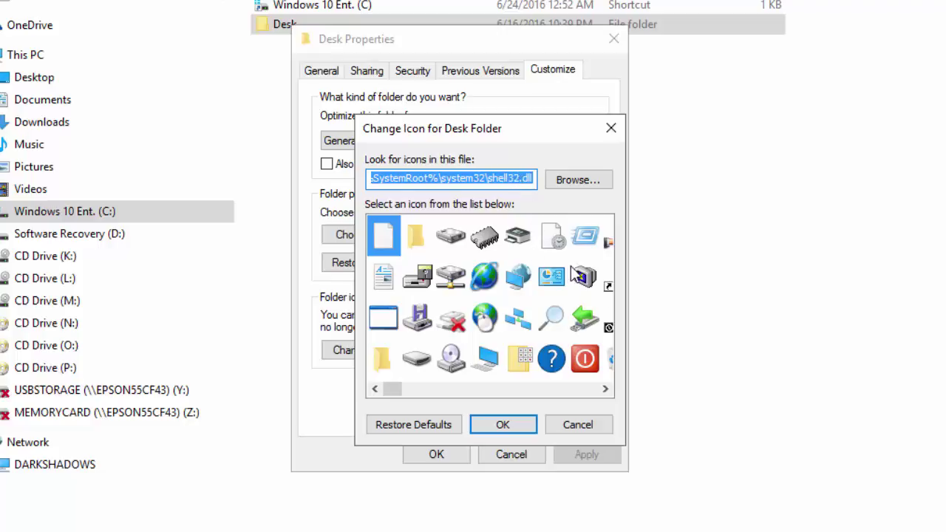
pyautogui.moveTo(392, 389); pyautogui.dragTo(517, 396)
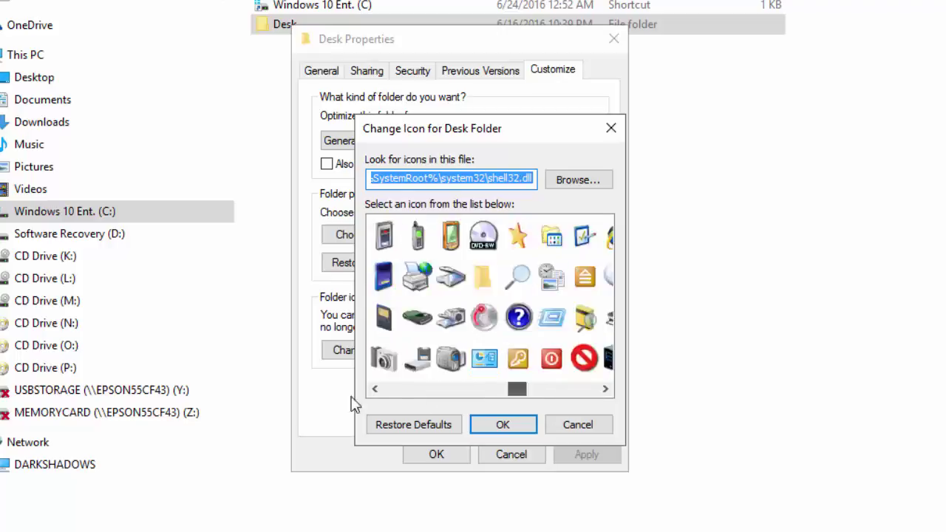
# Set the Desk folder's icon to Jommans-Ironman-Style-File-Photo from Icon Pack 1 and apply the folder properties.
pyautogui.click(579, 181)
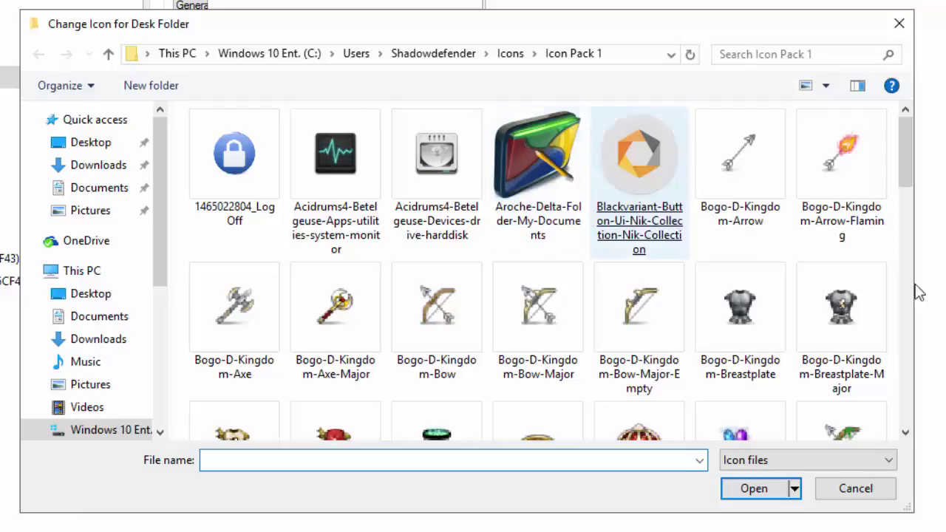
pyautogui.moveTo(904, 177); pyautogui.dragTo(915, 289)
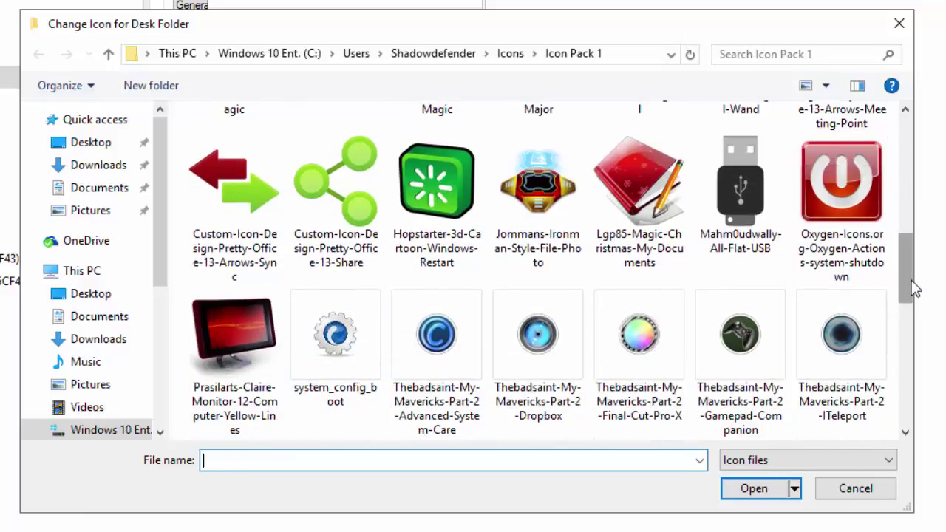
pyautogui.doubleClick(548, 185)
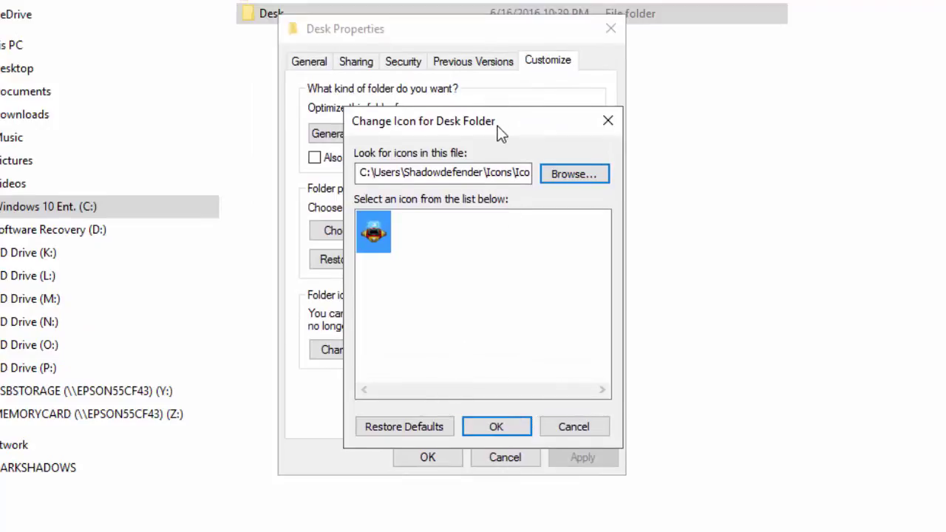
pyautogui.moveTo(501, 133); pyautogui.dragTo(737, 241)
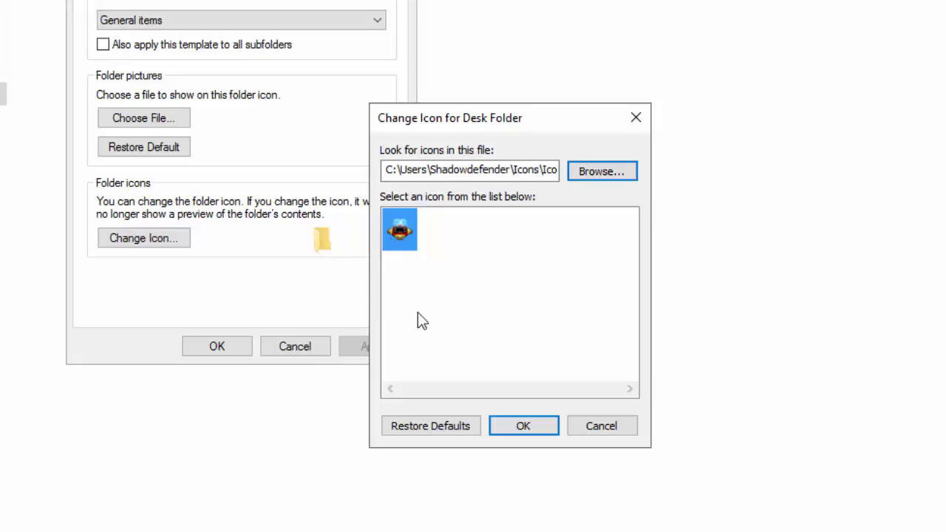
pyautogui.click(523, 428)
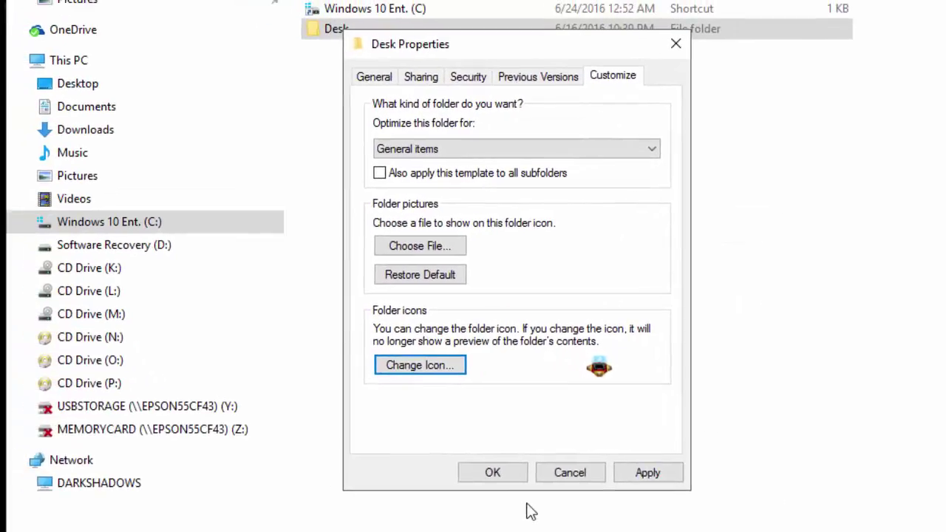
pyautogui.click(493, 475)
pyautogui.click(541, 403)
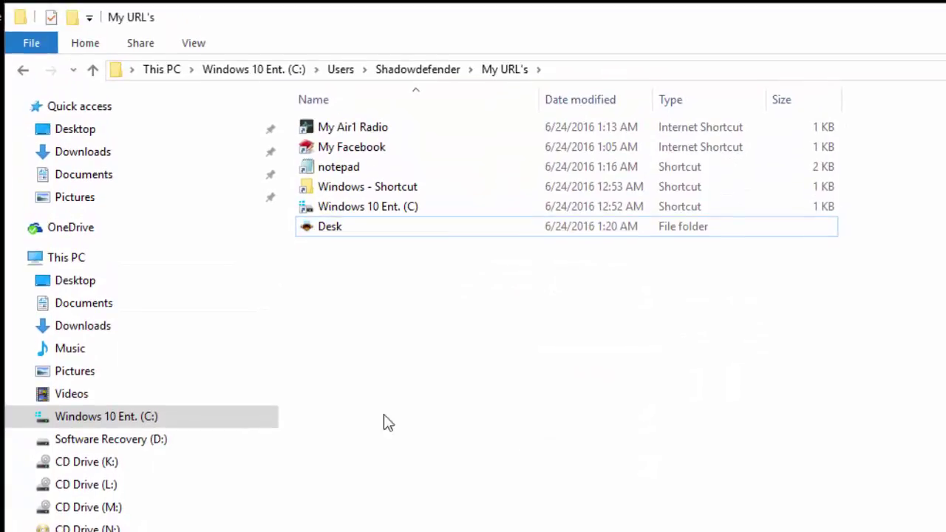
# Check the Desk folder's icon in the My URL's taskbar toolbar and browse its nested Directory Manager 0.5 folders.
pyautogui.moveTo(327, 240)
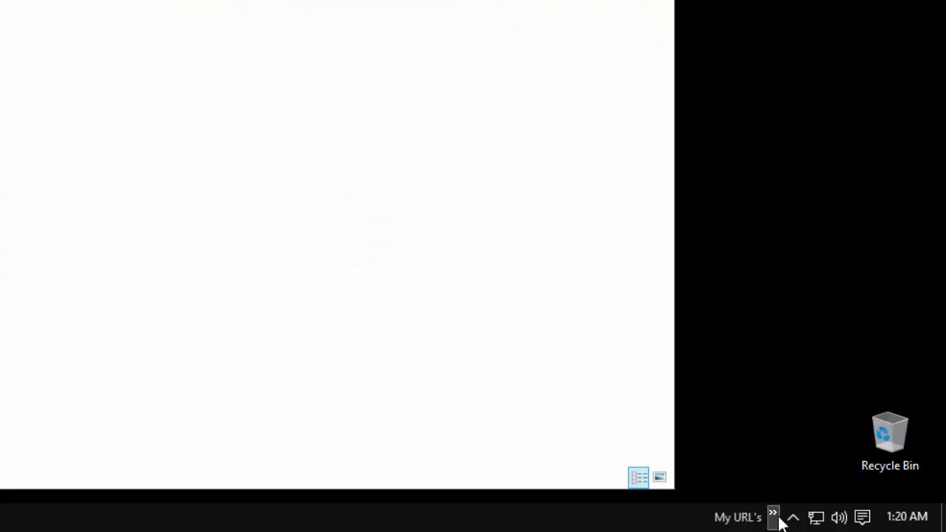
pyautogui.click(776, 518)
pyautogui.moveTo(804, 495)
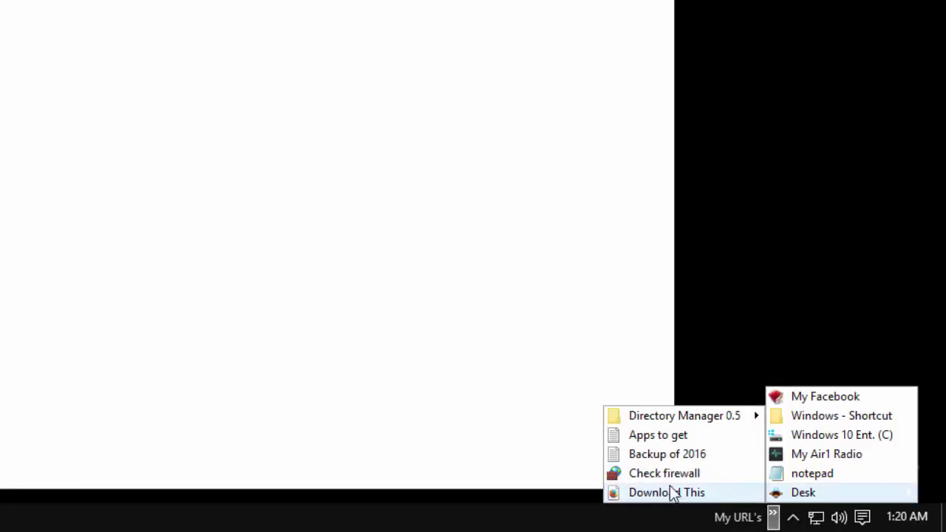
pyautogui.moveTo(697, 419)
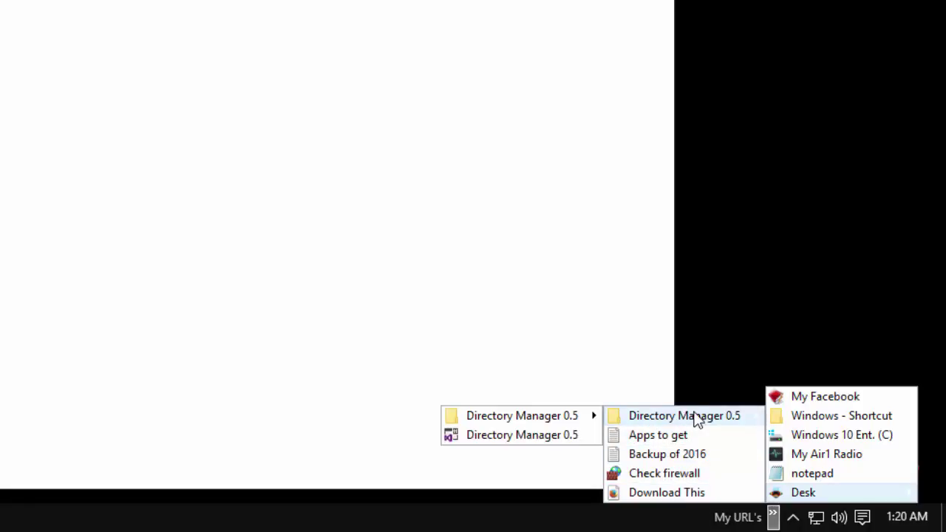
pyautogui.moveTo(521, 418)
pyautogui.moveTo(333, 146)
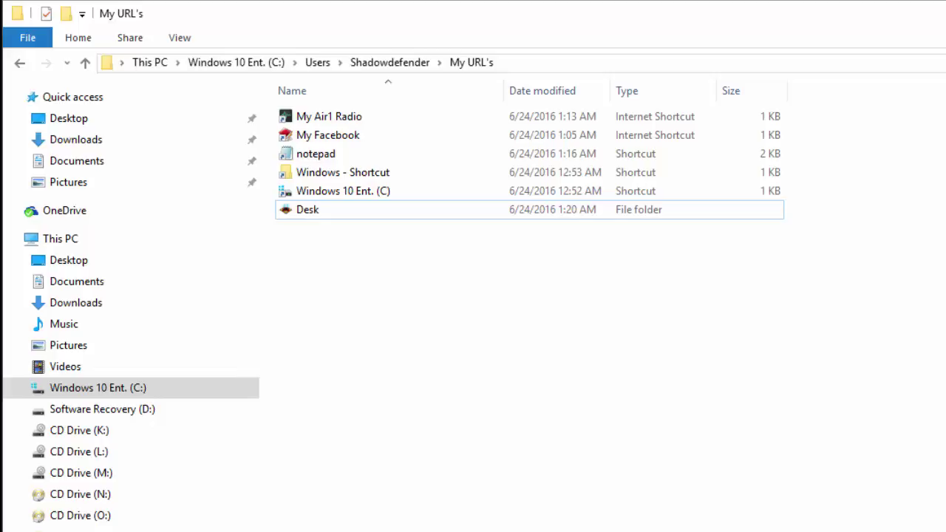
# Open the Program Files folder on the C: drive and look through its subfolders.
pyautogui.click(106, 396)
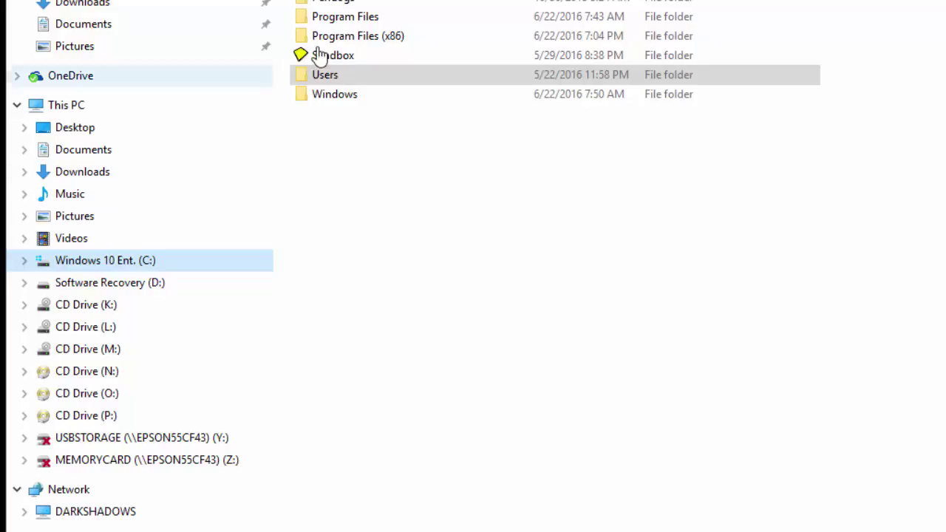
pyautogui.click(337, 22)
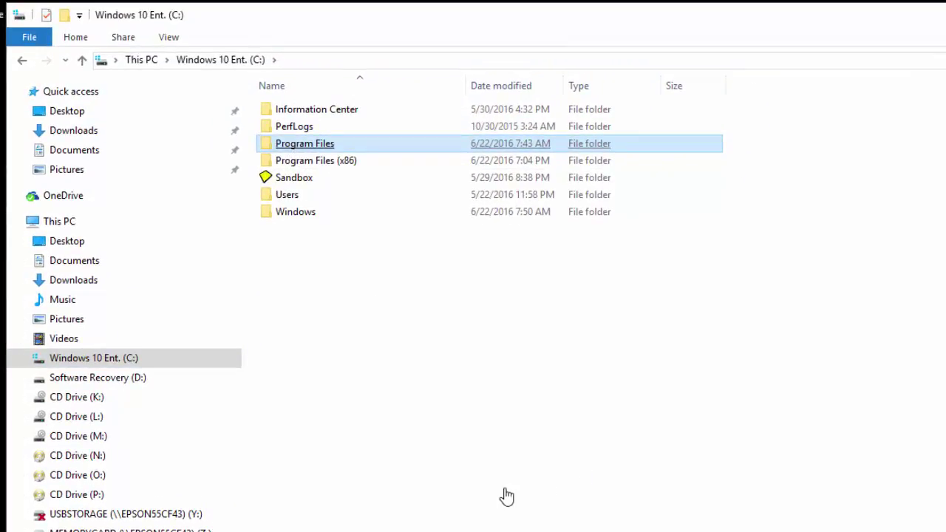
pyautogui.press('Return')
pyautogui.click(433, 266)
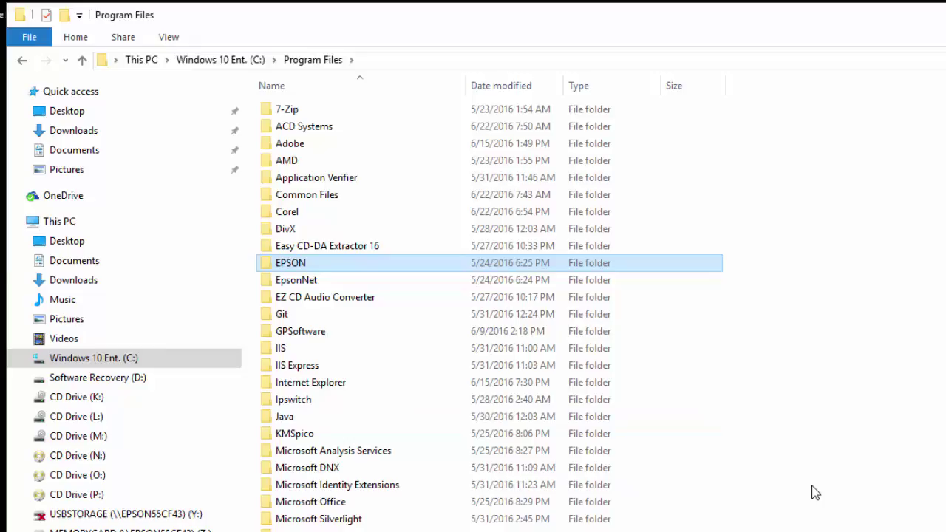
pyautogui.click(717, 333)
pyautogui.scroll(-2, 719, 336)
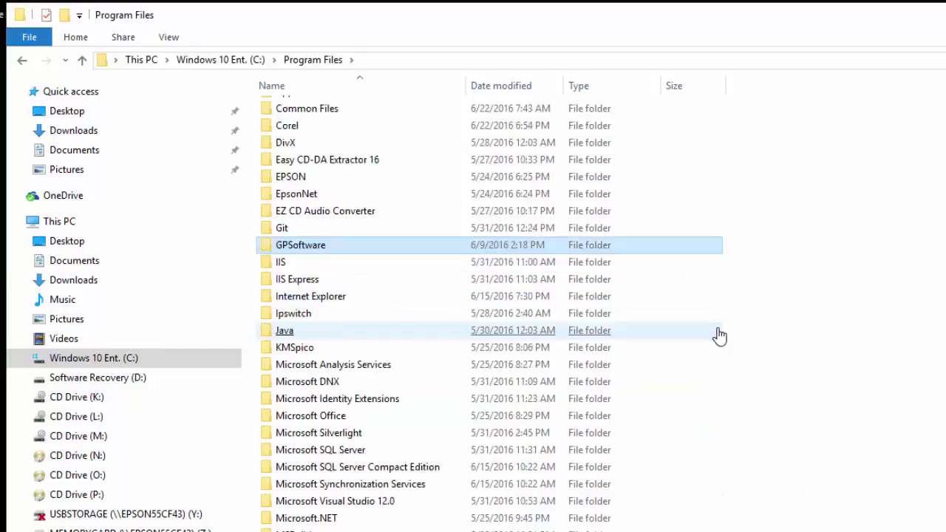
pyautogui.scroll(-2, 719, 336)
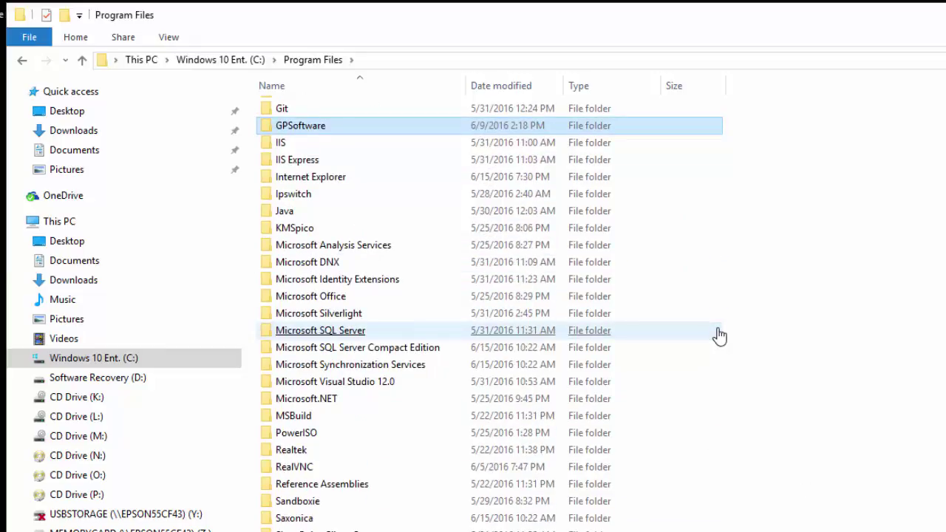
pyautogui.scroll(4, 719, 336)
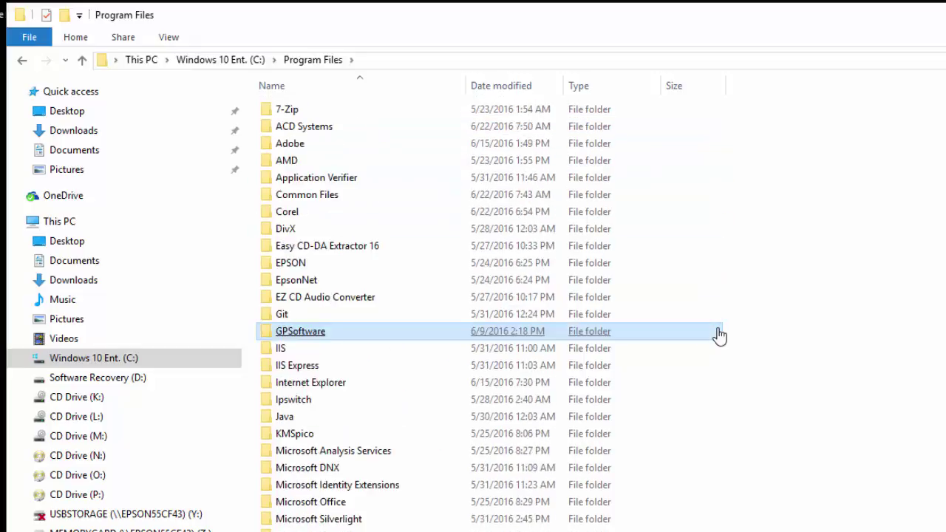
# Return to the C: drive root and open the drivers folder inside Windows\System32.
pyautogui.click(238, 64)
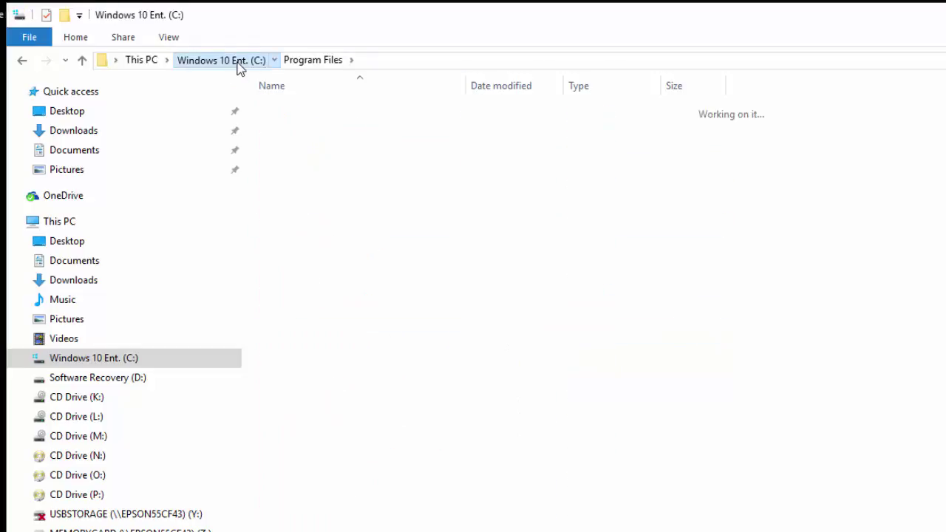
pyautogui.click(305, 217)
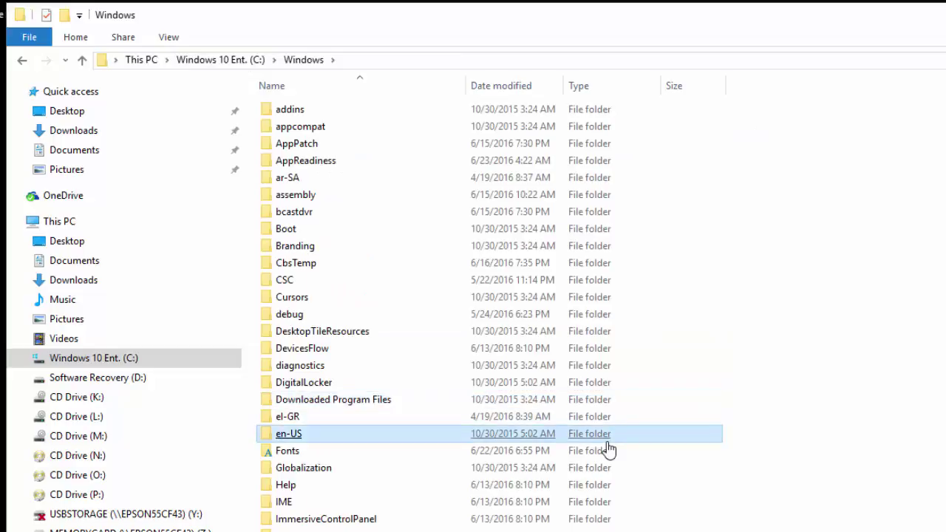
pyautogui.scroll(-13, 608, 450)
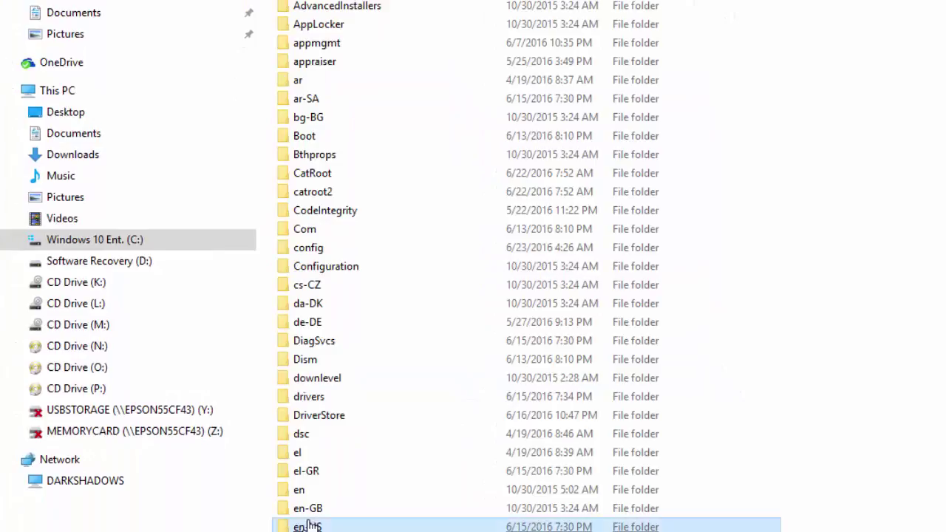
pyautogui.click(739, 344)
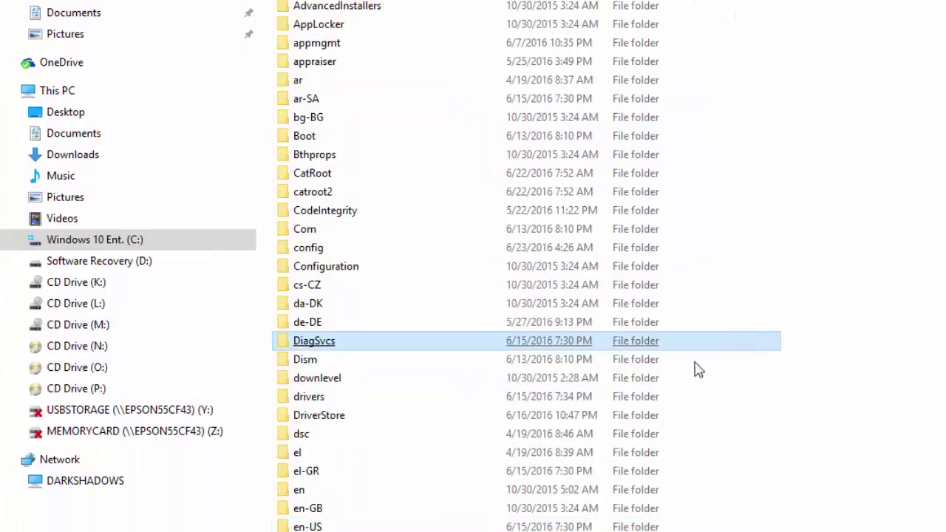
pyautogui.doubleClick(329, 399)
# Look through the subfolders and system files in the drivers folder.
pyautogui.click(590, 477)
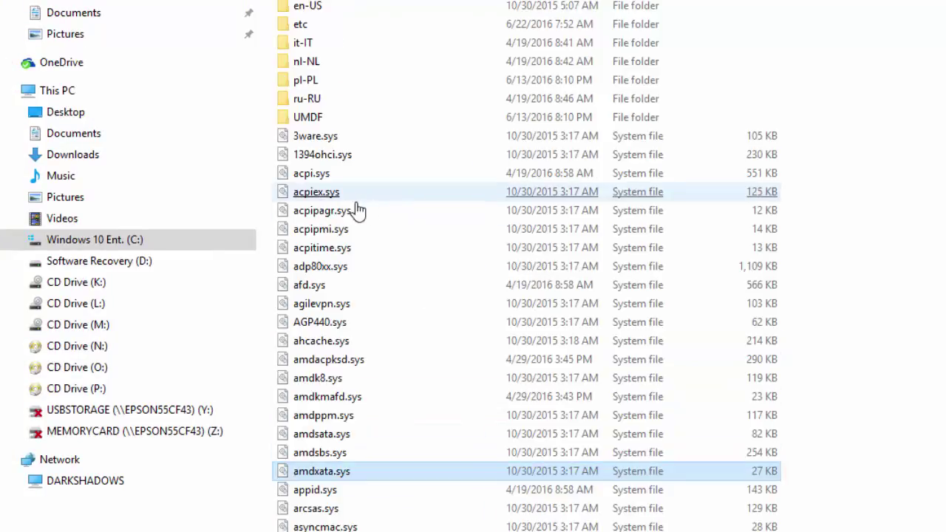
pyautogui.click(336, 196)
pyautogui.click(382, 119)
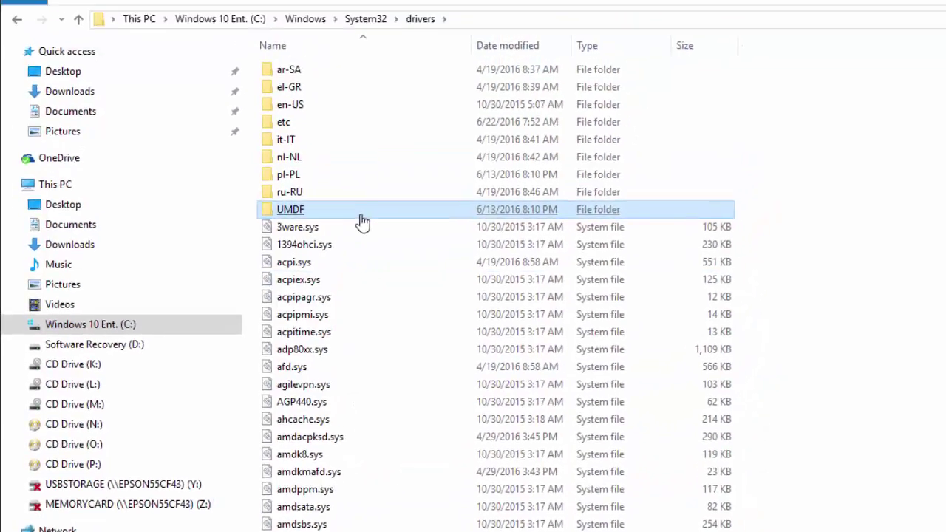
pyautogui.scroll(-20, 362, 224)
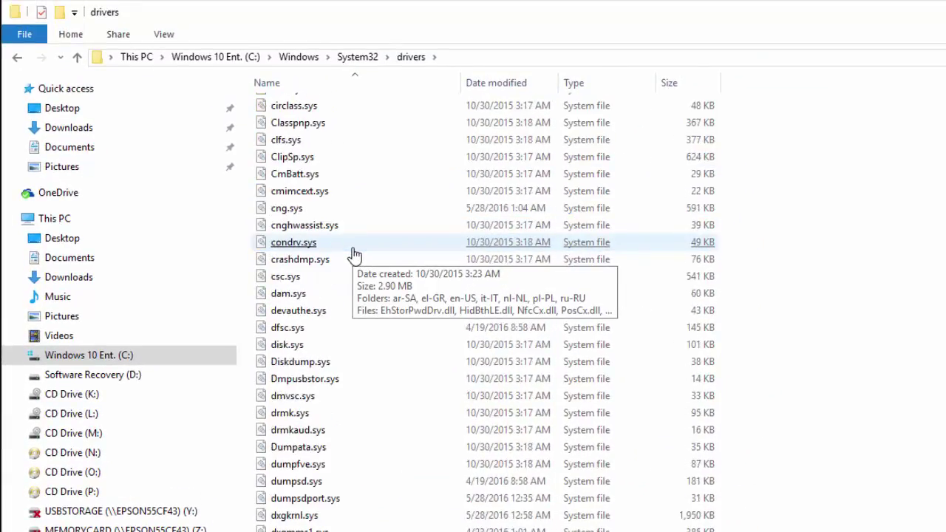
# Open the folder C:\Windows\System32\drivers\etc by extending the current folder path with \etc.
pyautogui.scroll(-20, 355, 255)
pyautogui.scroll(1, 355, 255)
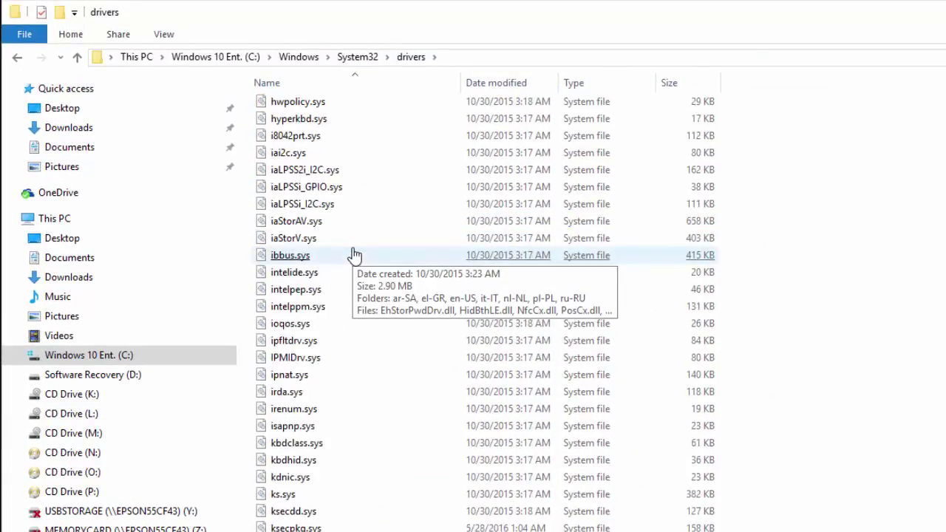
pyautogui.scroll(20, 355, 255)
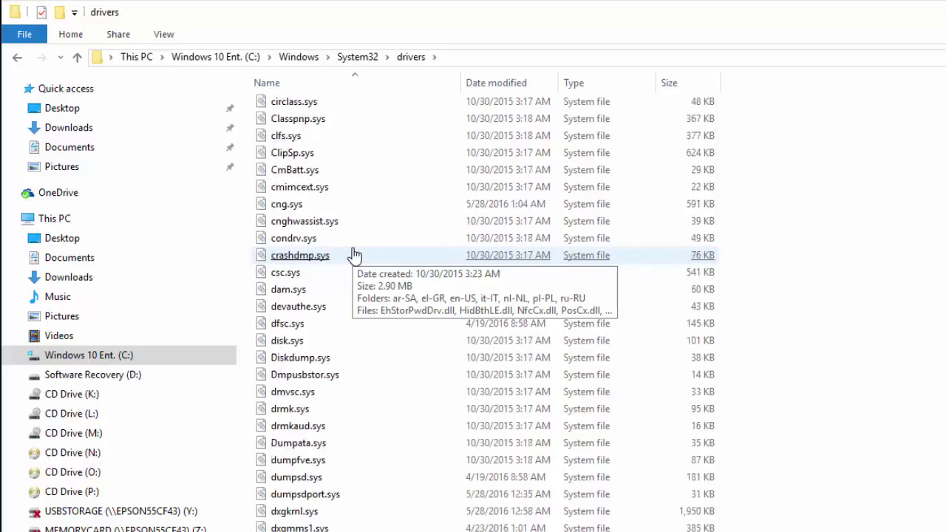
pyautogui.scroll(20, 355, 255)
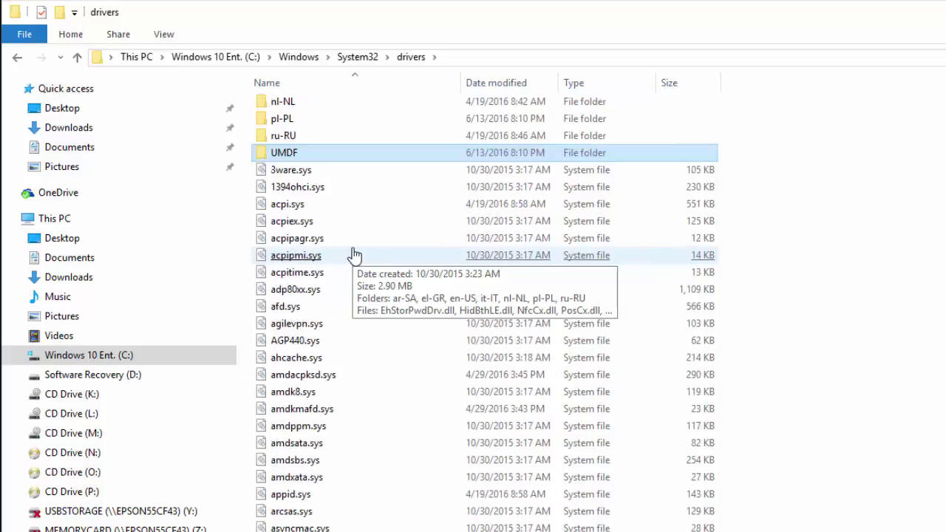
pyautogui.scroll(3, 353, 254)
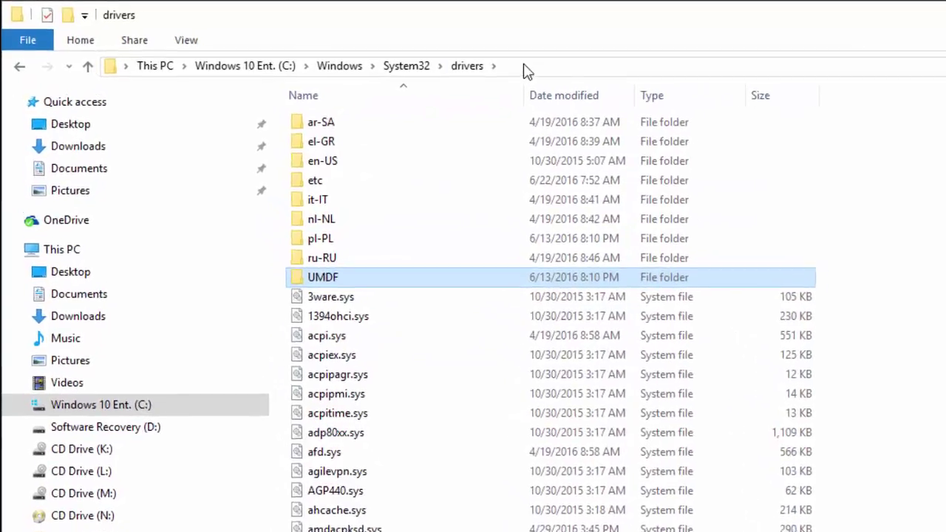
pyautogui.click(530, 66)
pyautogui.click(532, 67)
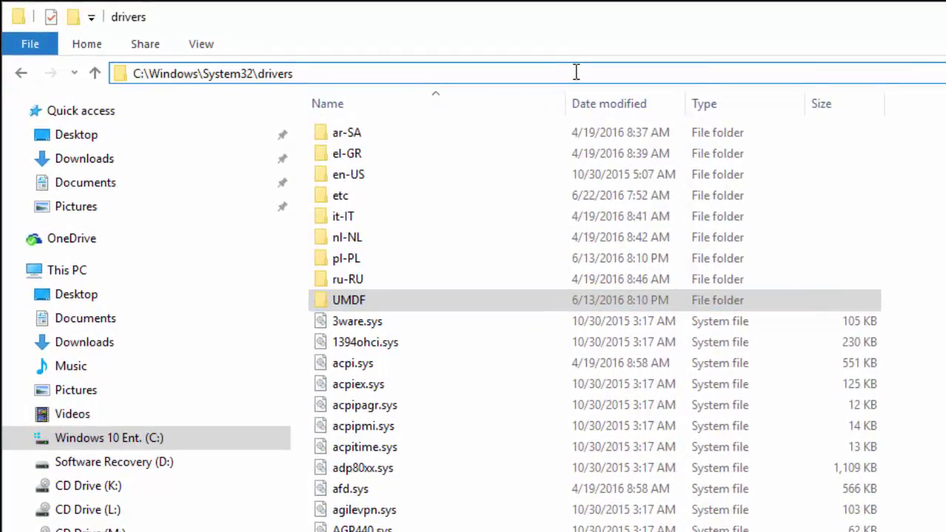
pyautogui.write('\\etc')
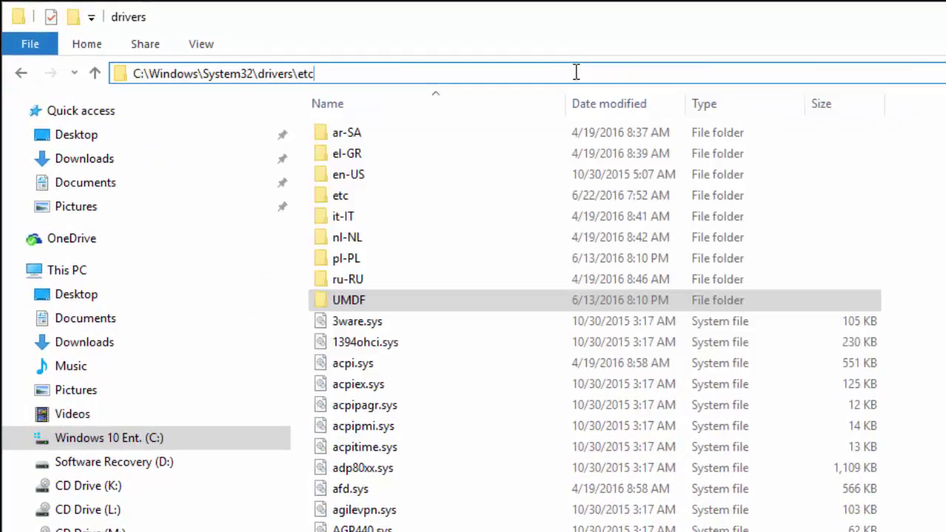
pyautogui.press('Return')
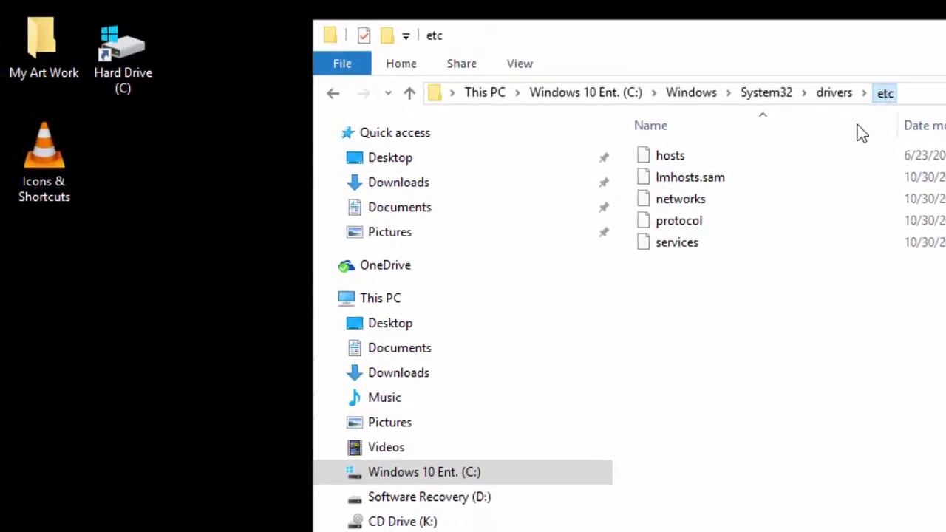
# Create a shortcut to the etc folder on an empty spot of the desktop.
pyautogui.moveTo(862, 133); pyautogui.dragTo(98, 397)
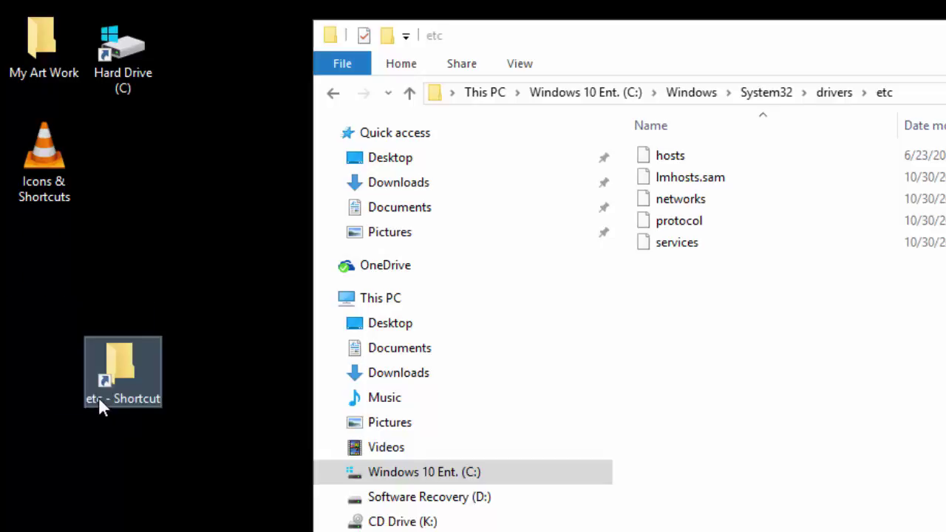
pyautogui.click(132, 514)
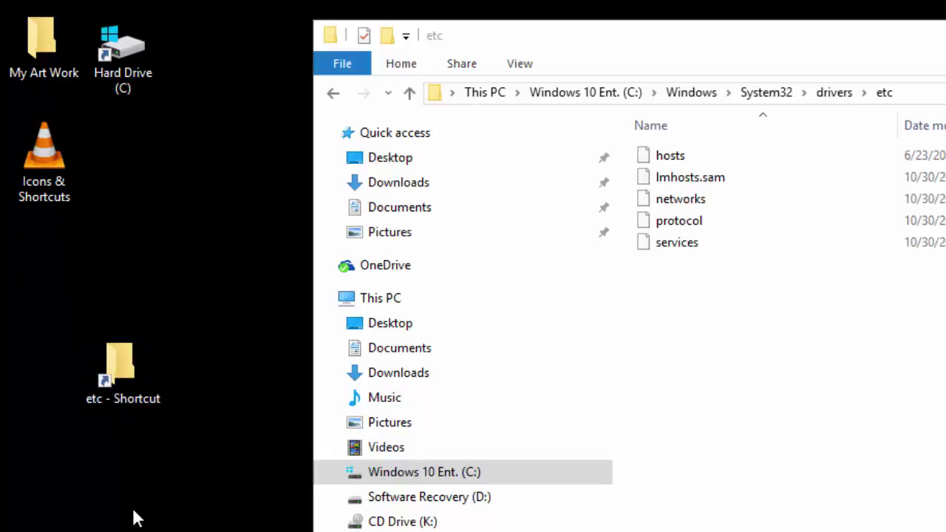
pyautogui.rightClick(122, 400)
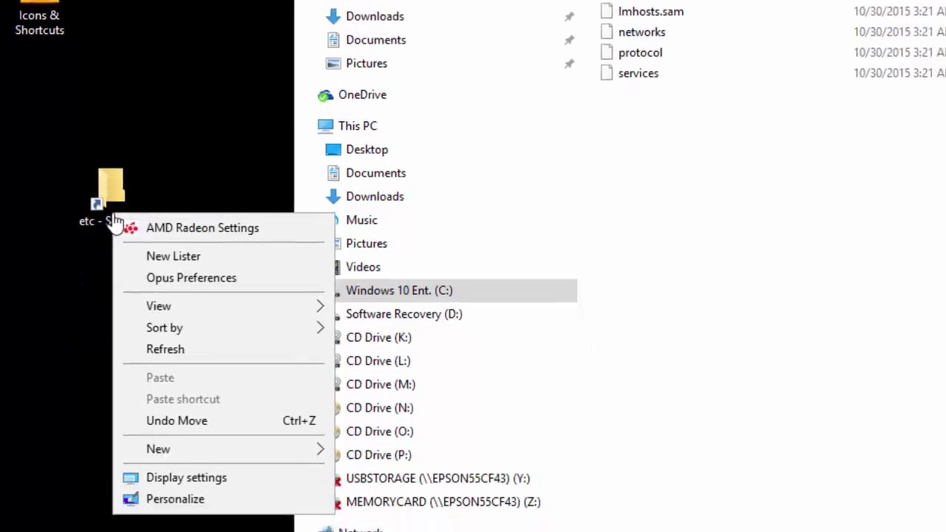
pyautogui.moveTo(152, 449)
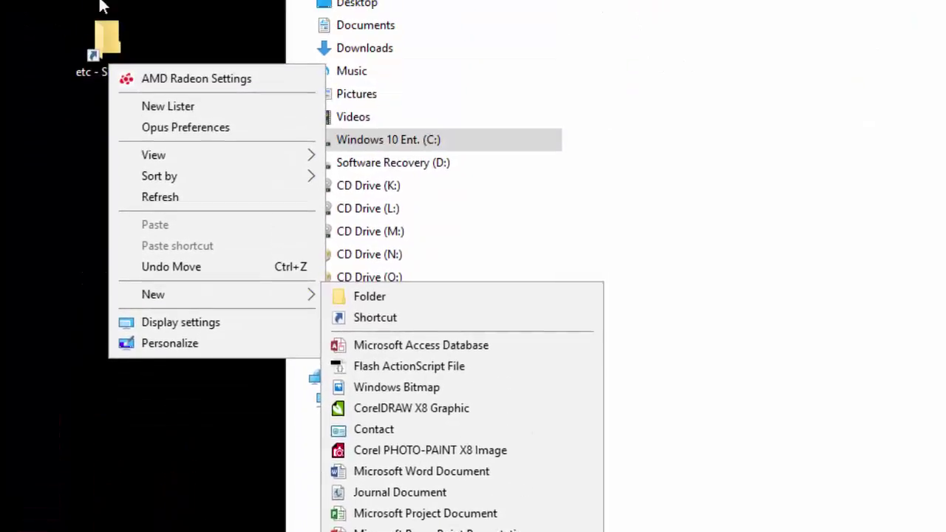
pyautogui.click(102, 5)
# Rename the new etc folder shortcut on the desktop as Hosts File.
pyautogui.click(111, 39)
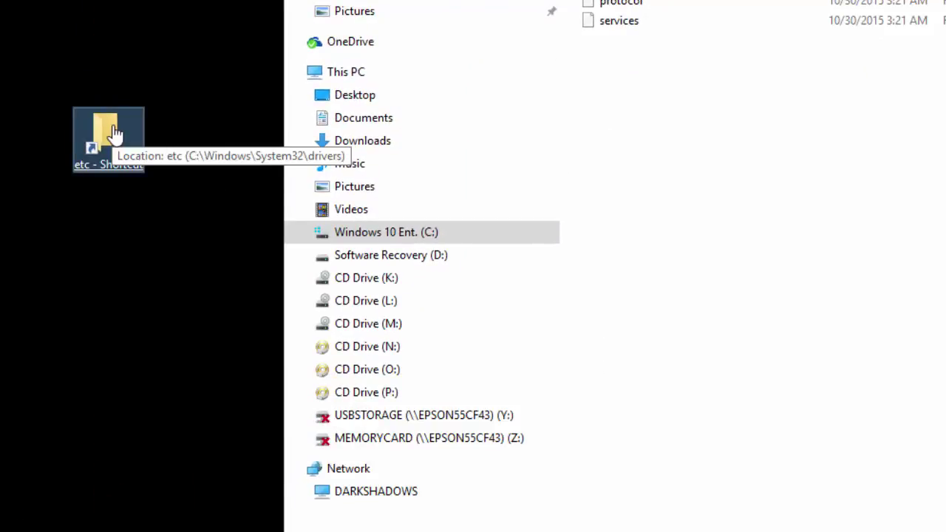
pyautogui.rightClick(114, 133)
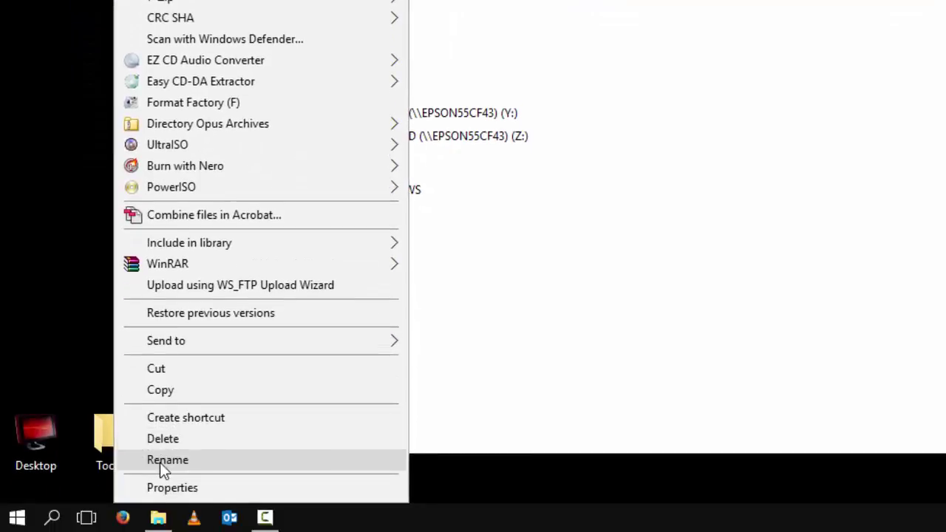
pyautogui.click(160, 462)
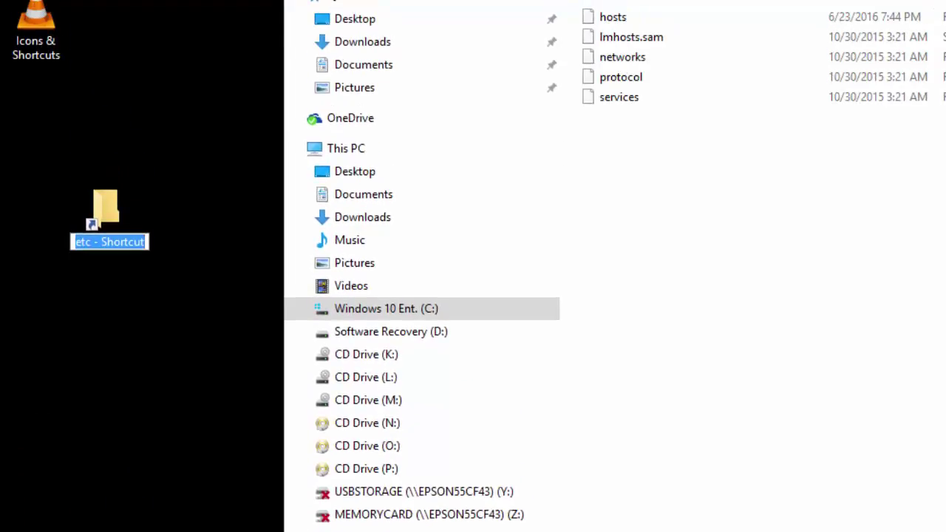
pyautogui.write('Hosts ')
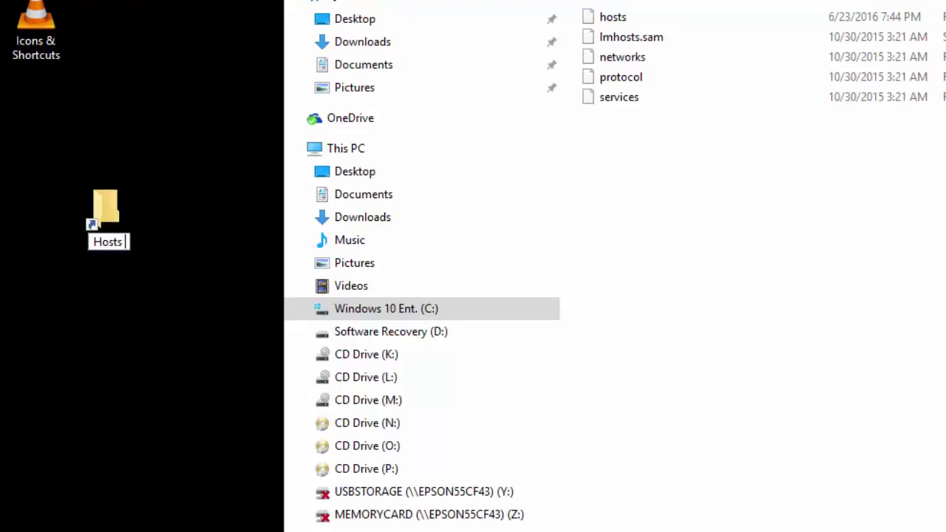
pyautogui.write('File')
pyautogui.press('Return')
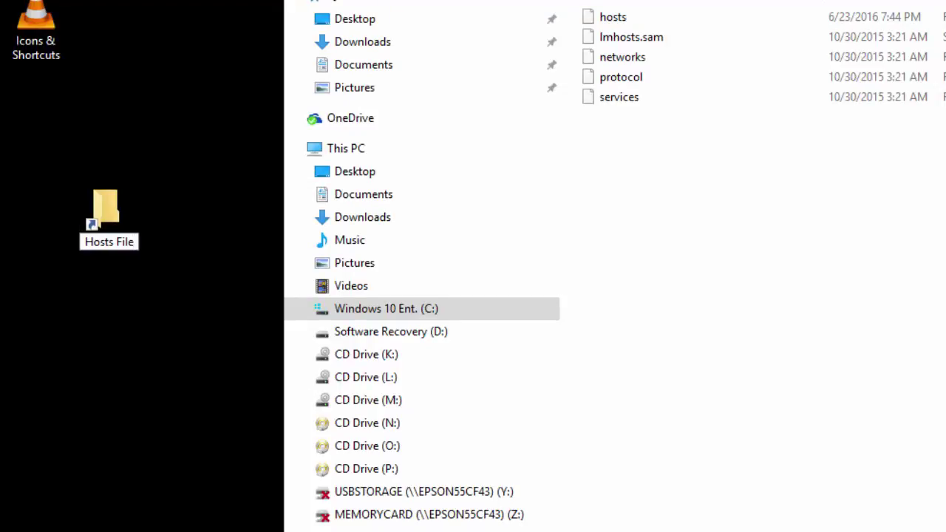
pyautogui.press('Return')
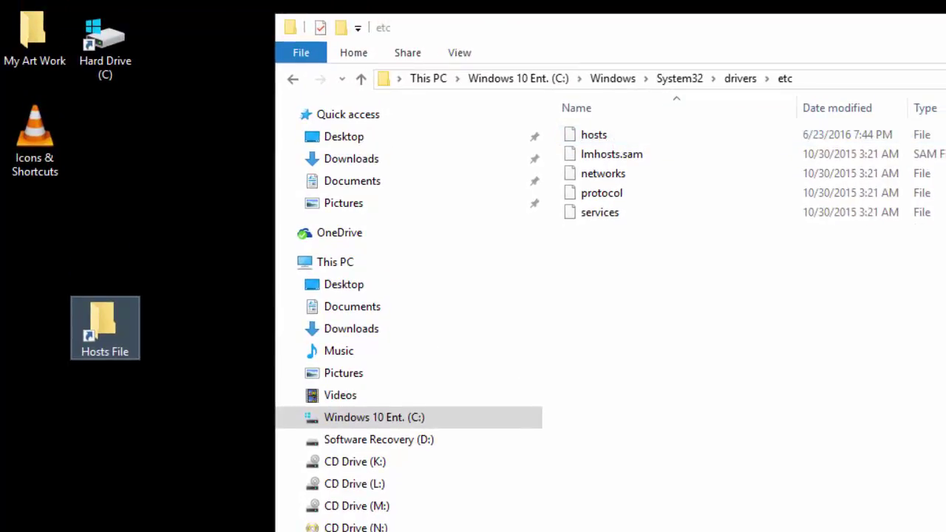
# Close the etc folder window and move the Hosts File shortcut to an empty area of the desktop.
pyautogui.hotkey('alt', 'F4')
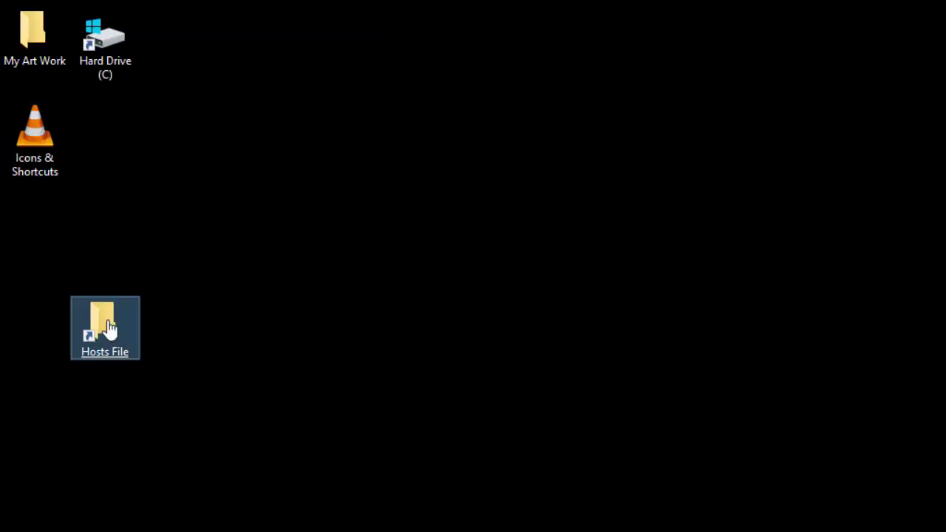
pyautogui.moveTo(101, 332); pyautogui.dragTo(702, 348)
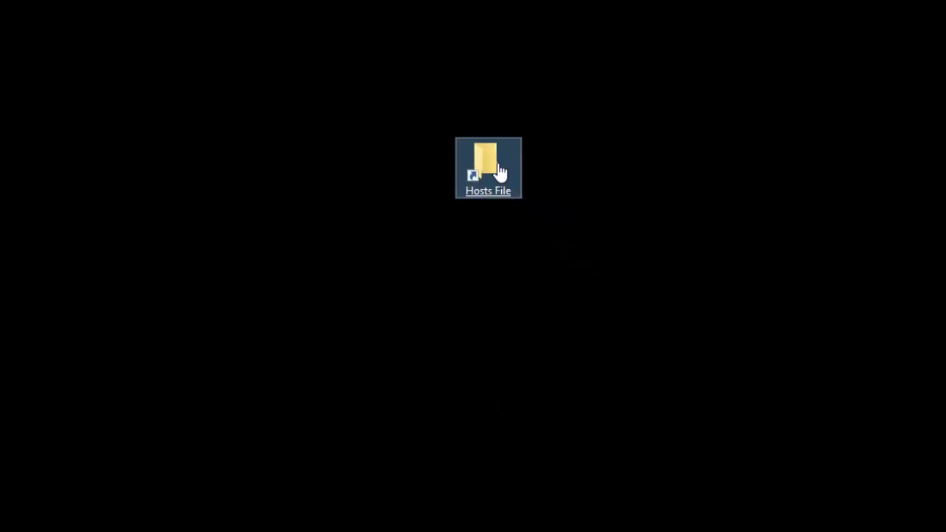
pyautogui.doubleClick(502, 181)
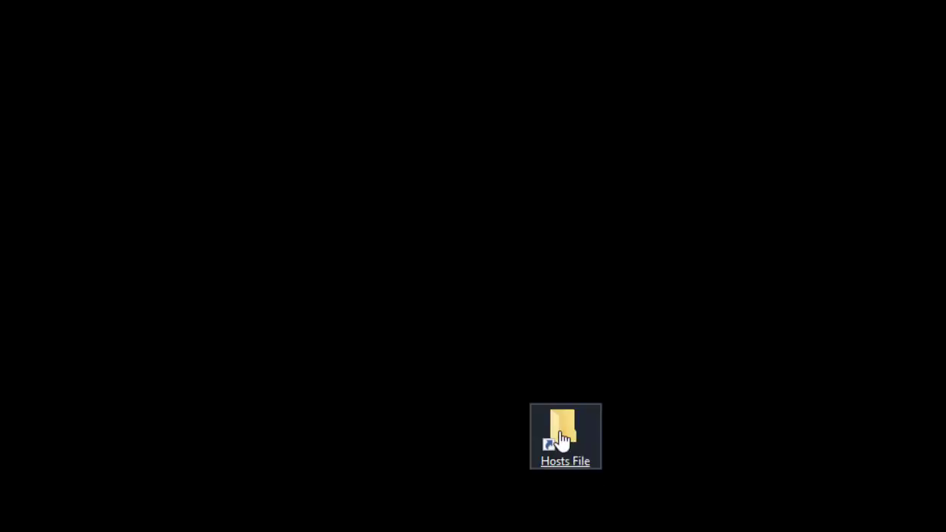
pyautogui.moveTo(561, 436); pyautogui.dragTo(285, 466)
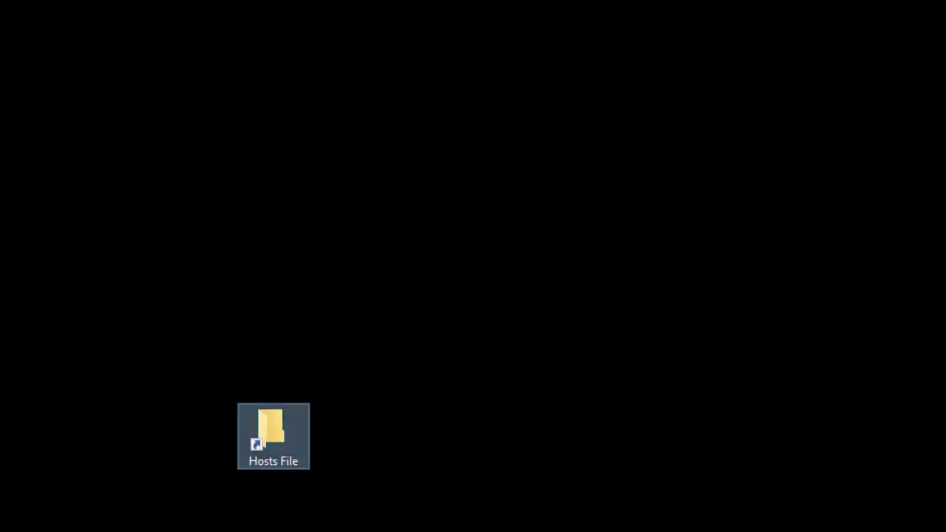
# Assign the shortcut key Ctrl + Alt + H to the Hosts File shortcut in its properties.
pyautogui.rightClick(275, 428)
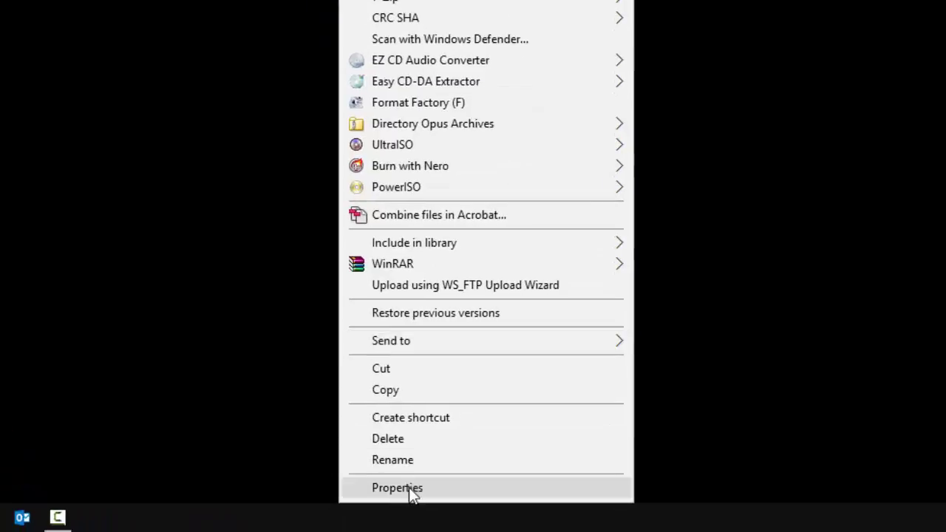
pyautogui.click(410, 489)
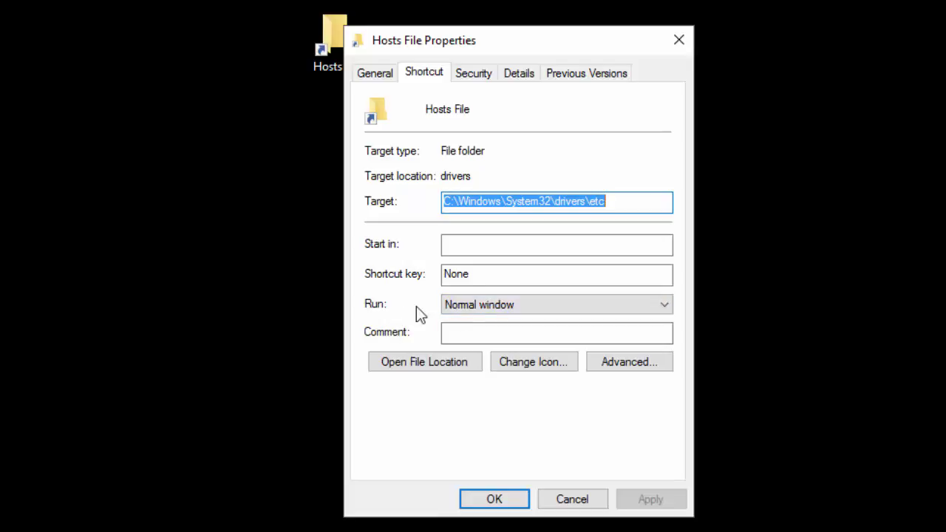
pyautogui.click(510, 277)
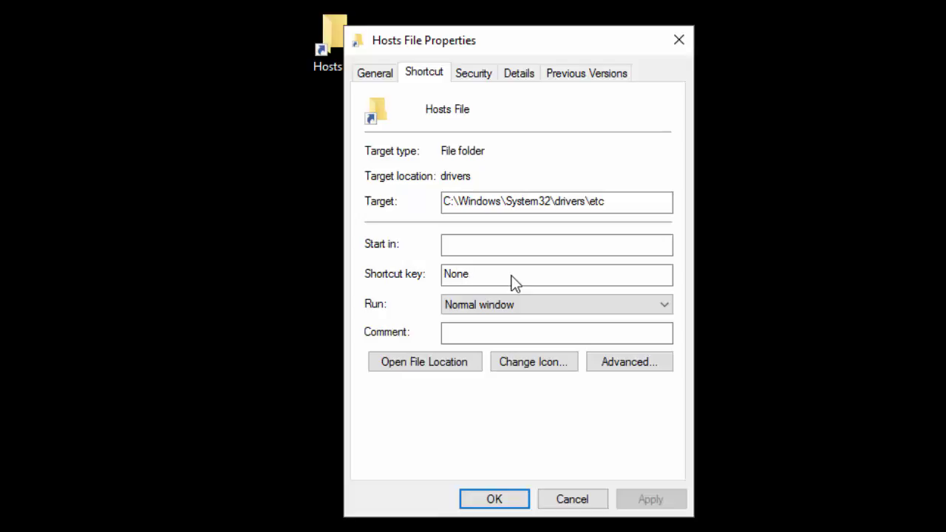
pyautogui.hotkey('ctrl', 'alt')
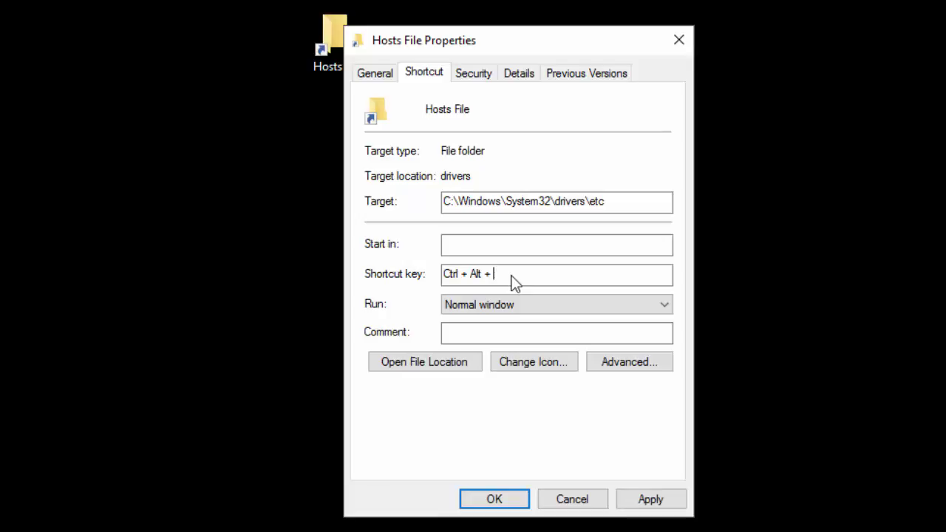
pyautogui.hotkey('ctrl', 'alt', 'h')
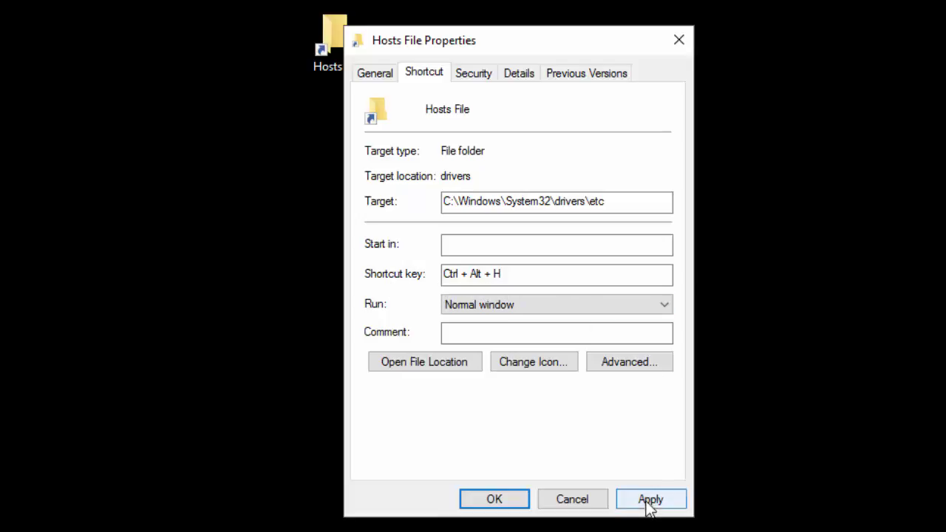
pyautogui.click(494, 501)
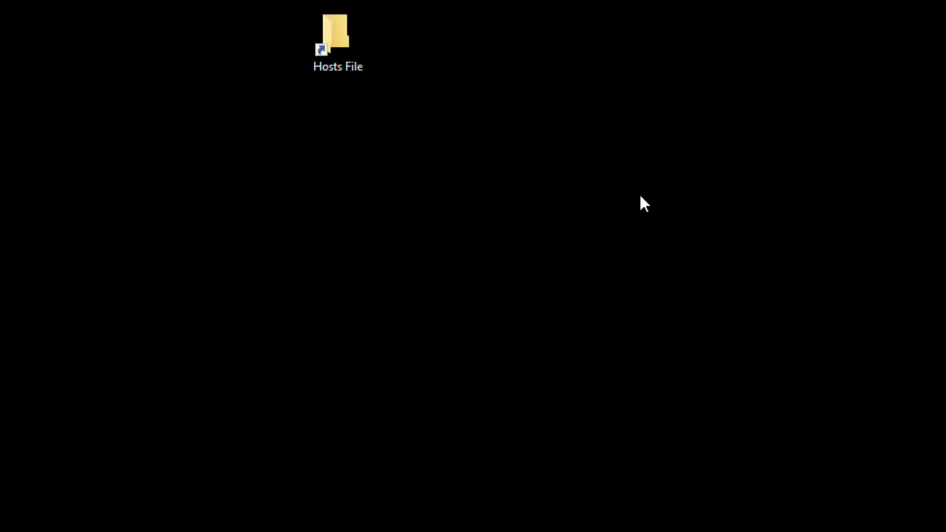
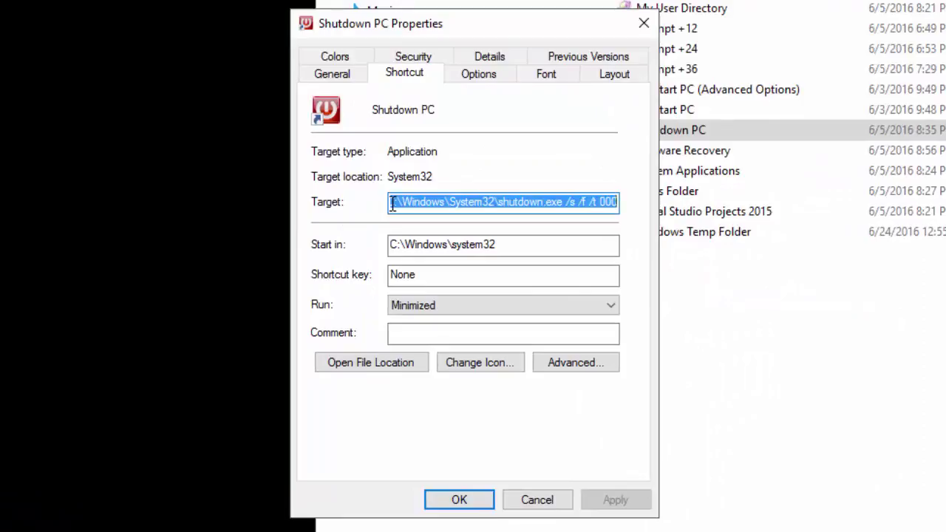
# Examine the shutdown.exe command and its /s, /f and /t 000 switches in the Shutdown PC shortcut's target, and dismiss the properties unchanged.
pyautogui.moveTo(394, 205); pyautogui.dragTo(627, 203)
pyautogui.click(566, 202)
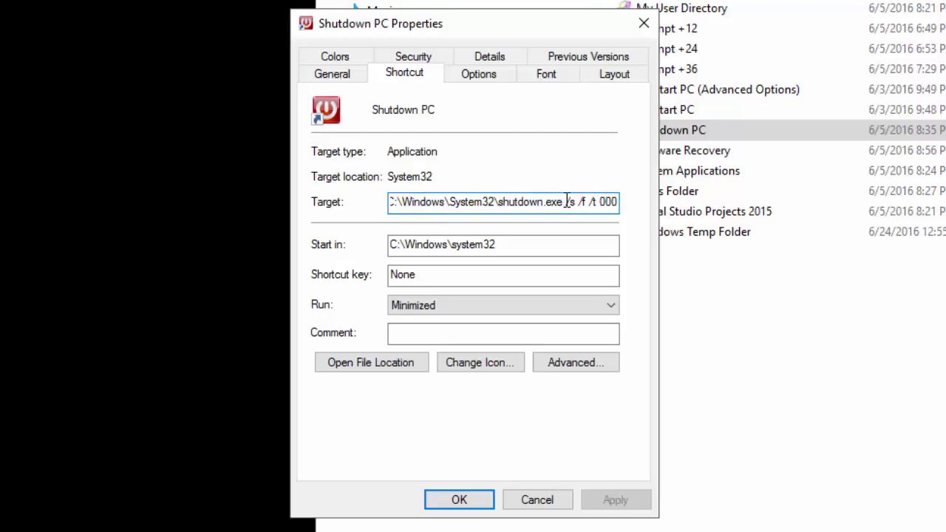
pyautogui.moveTo(566, 202); pyautogui.dragTo(620, 205)
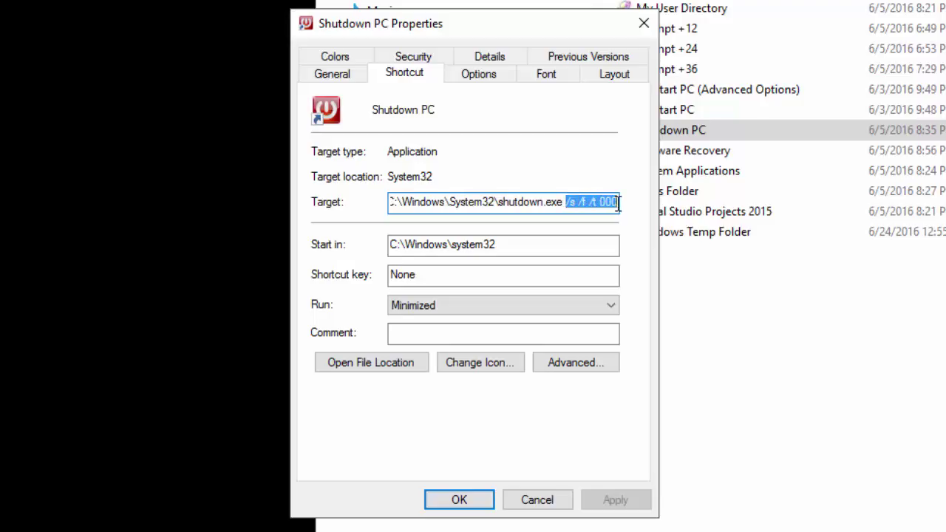
pyautogui.click(571, 203)
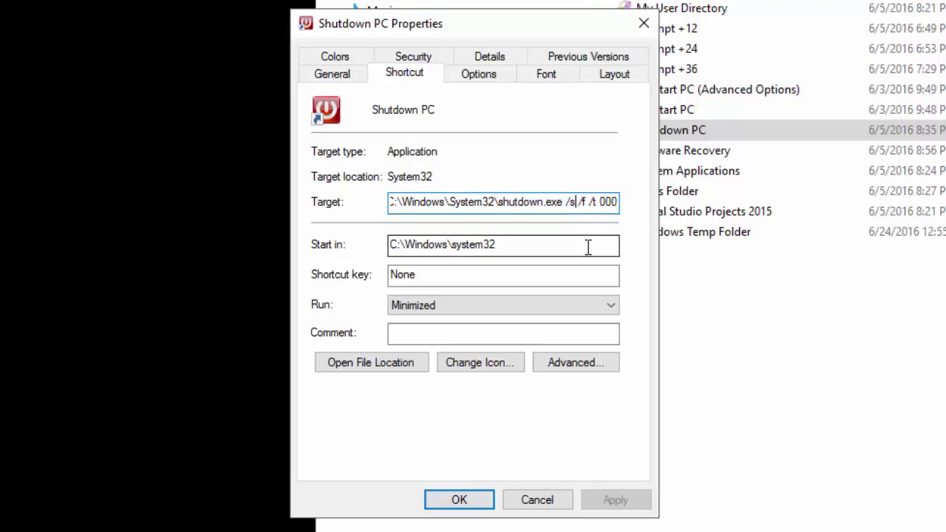
pyautogui.doubleClick(582, 202)
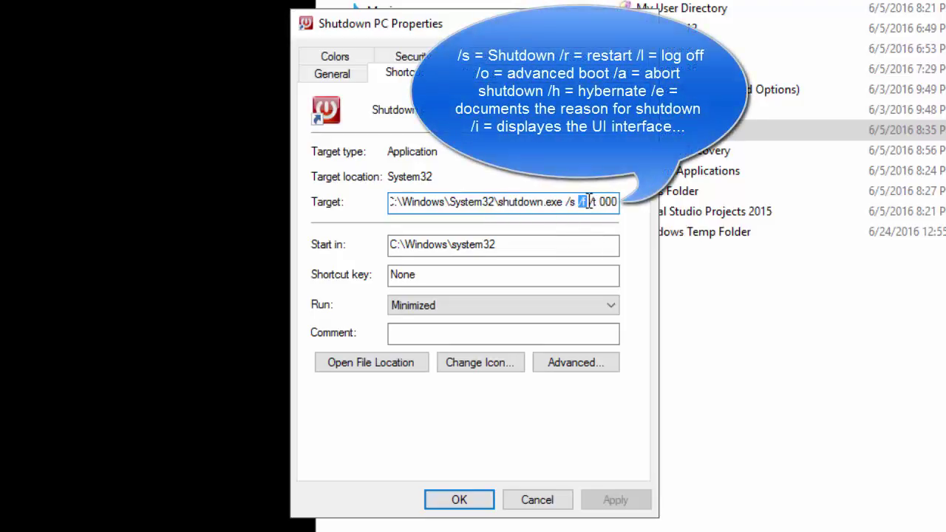
pyautogui.moveTo(589, 202); pyautogui.dragTo(627, 207)
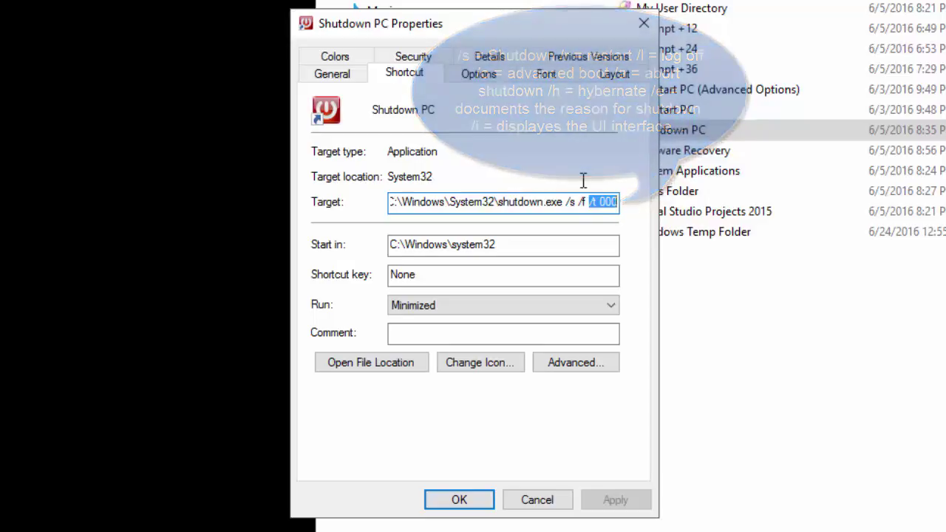
pyautogui.click(538, 501)
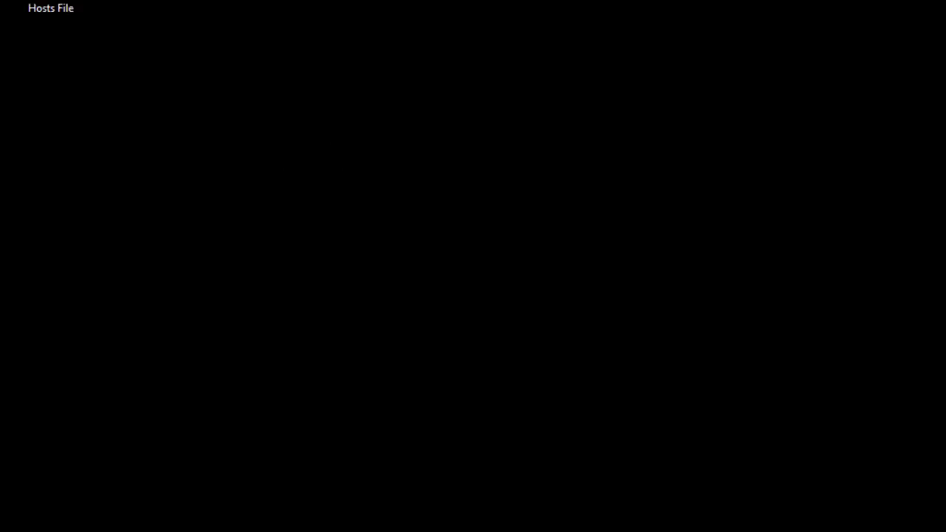
# Create a new desktop shortcut with the location c:\windows\system32\shutdown.exe /r /f /t 000 and proceed to naming it.
pyautogui.rightClick(708, 242)
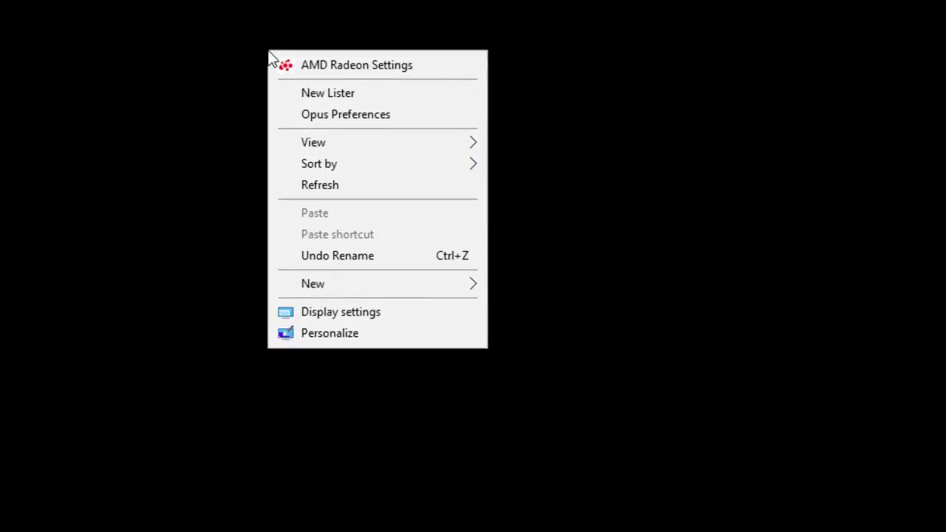
pyautogui.moveTo(322, 289)
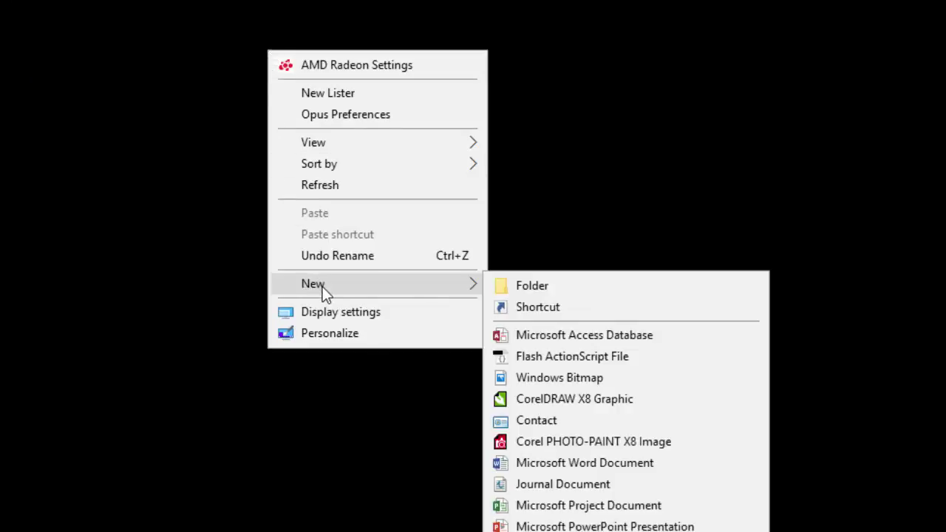
pyautogui.click(538, 307)
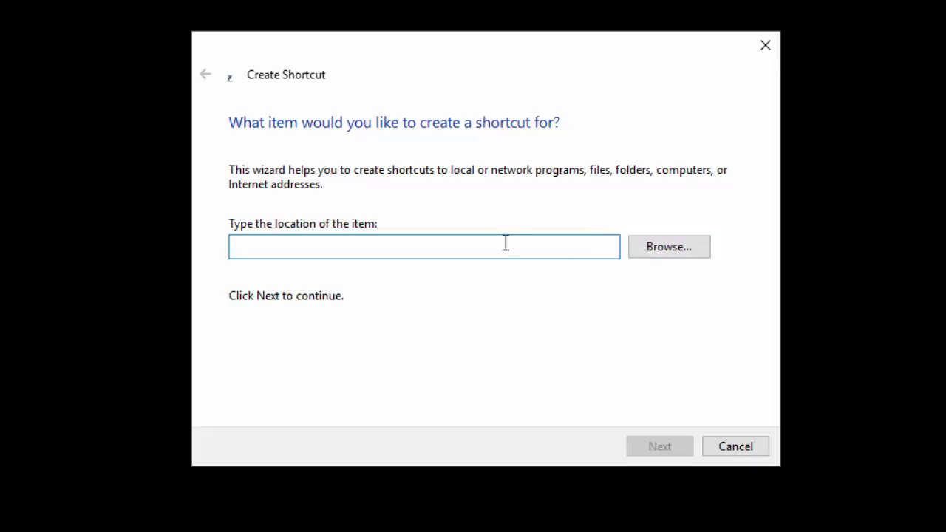
pyautogui.write('c:')
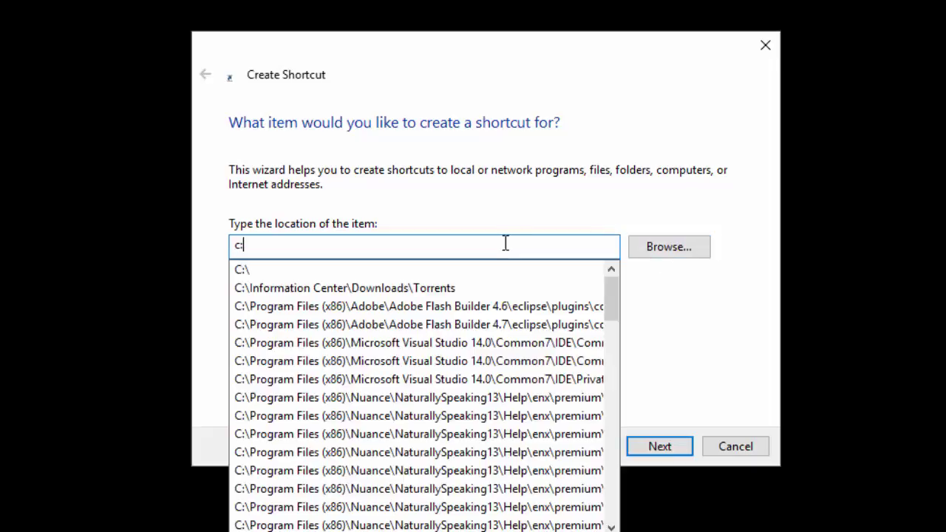
pyautogui.write('\\')
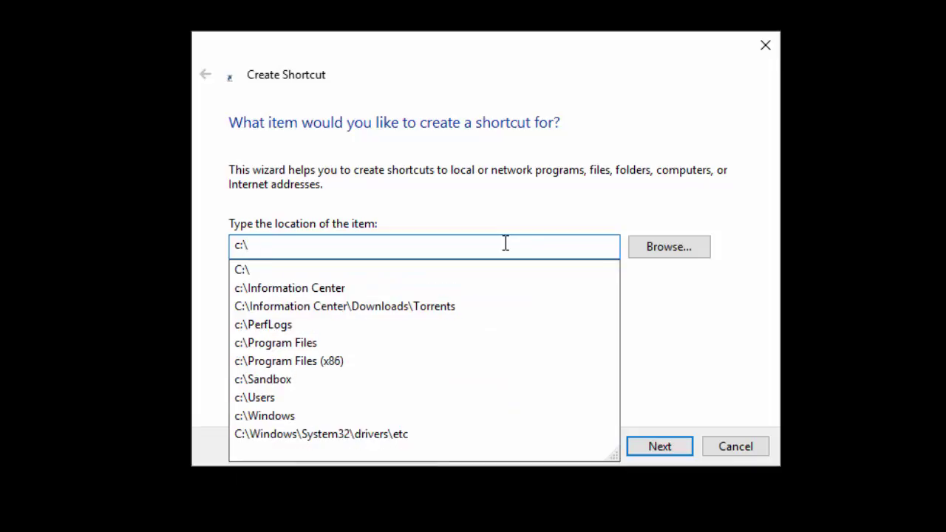
pyautogui.write('wind')
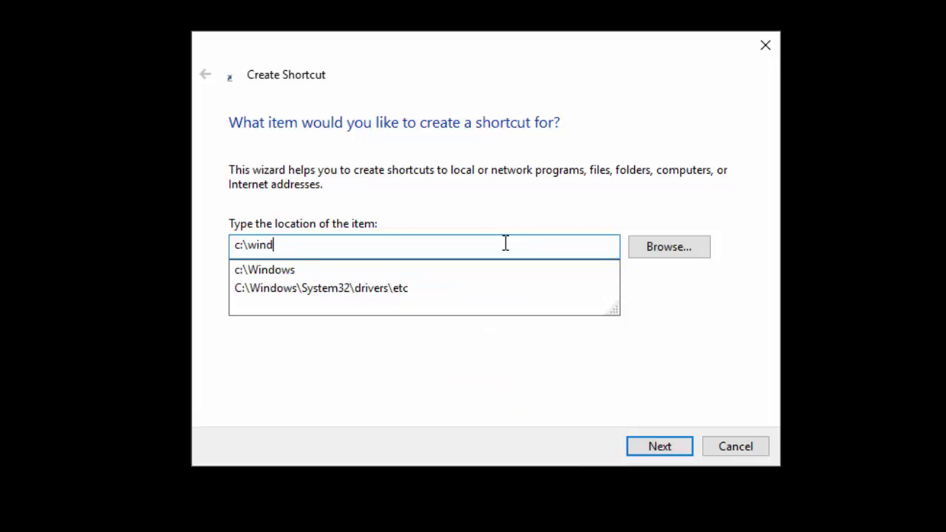
pyautogui.write('ows\\')
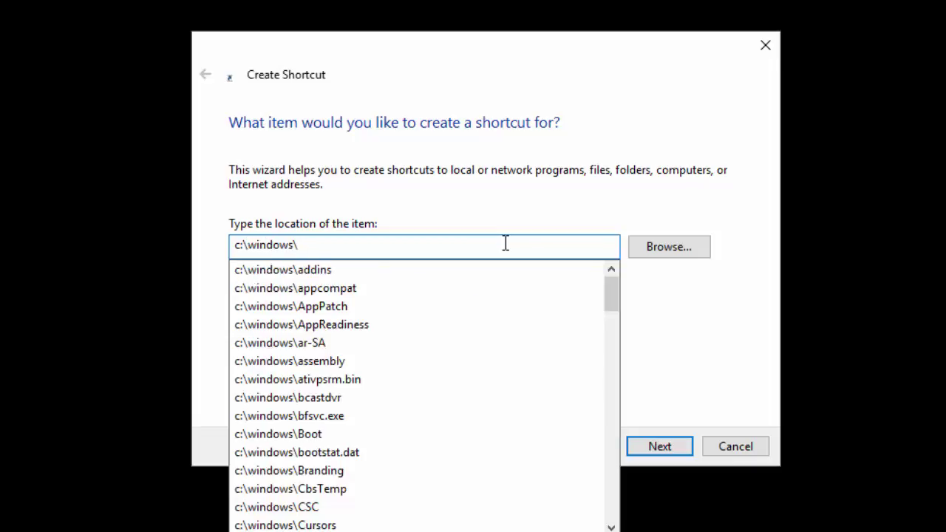
pyautogui.write('system2')
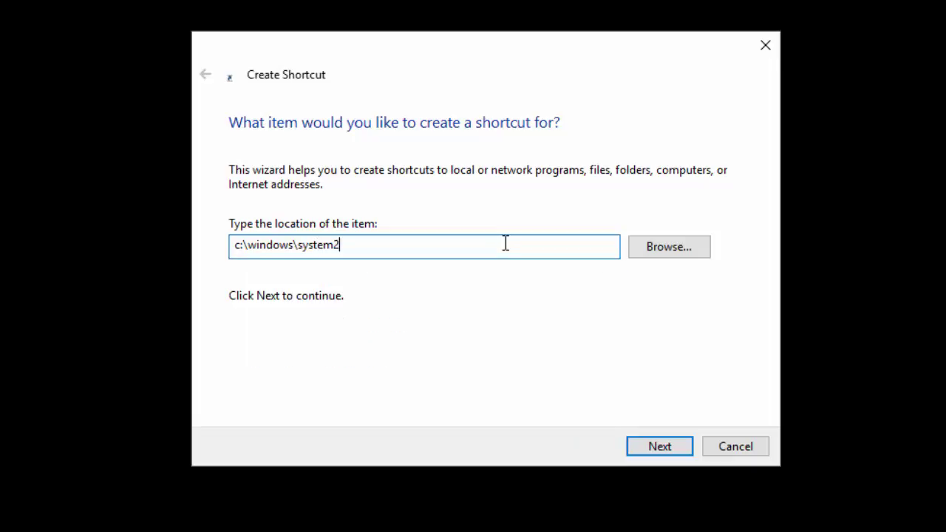
pyautogui.press('BackSpace')
pyautogui.write('32')
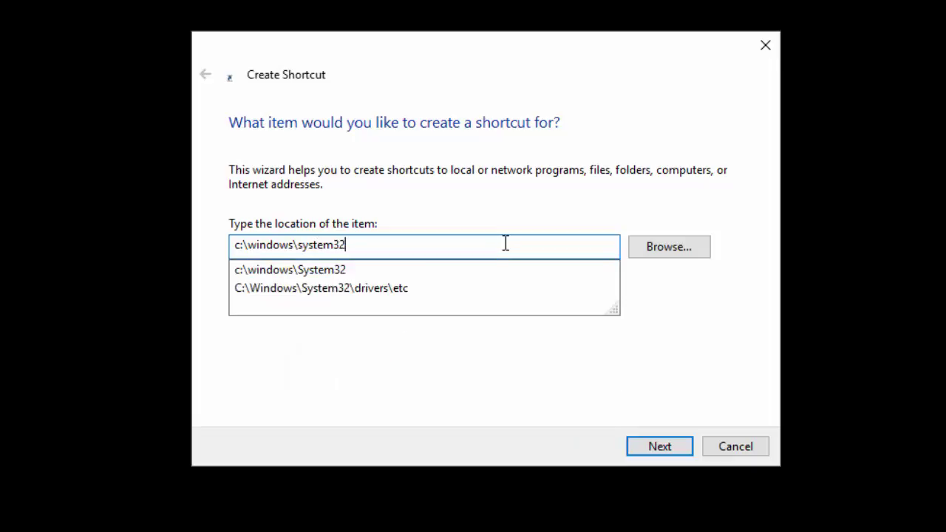
pyautogui.write('\\')
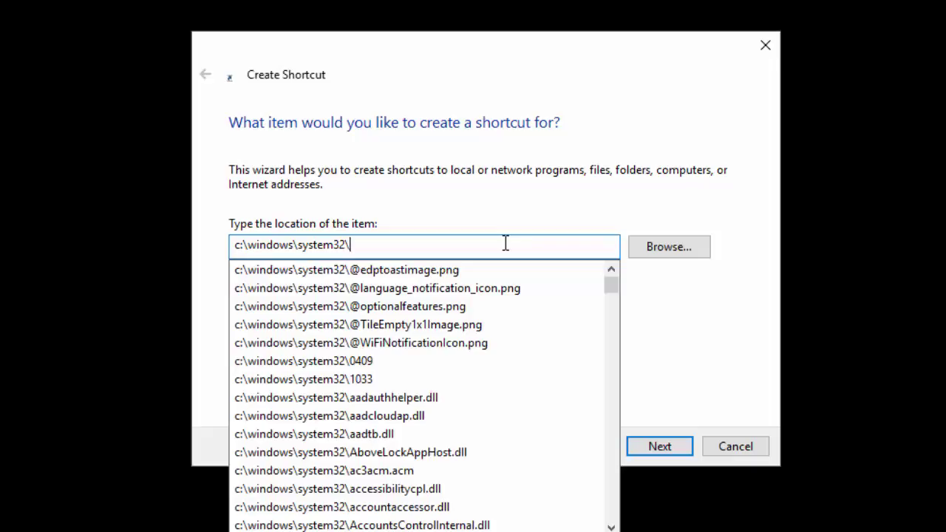
pyautogui.write('sh')
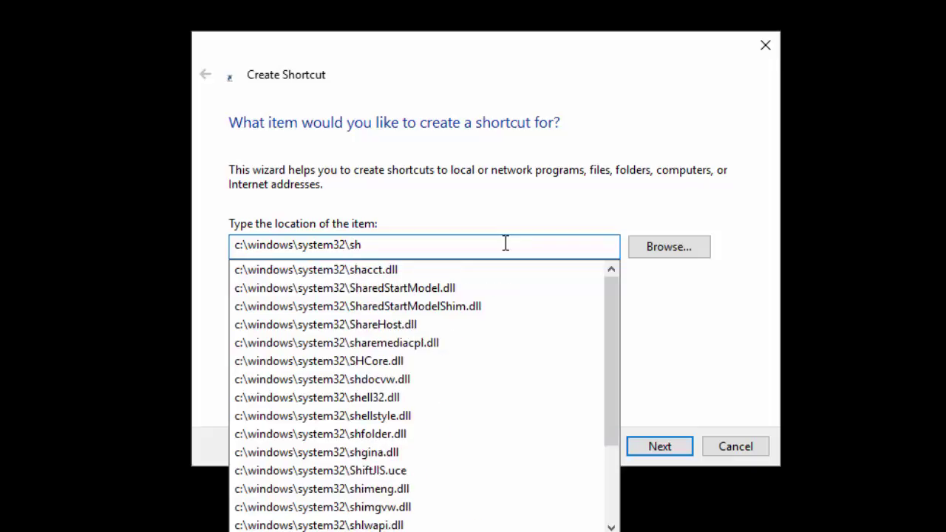
pyautogui.write('u')
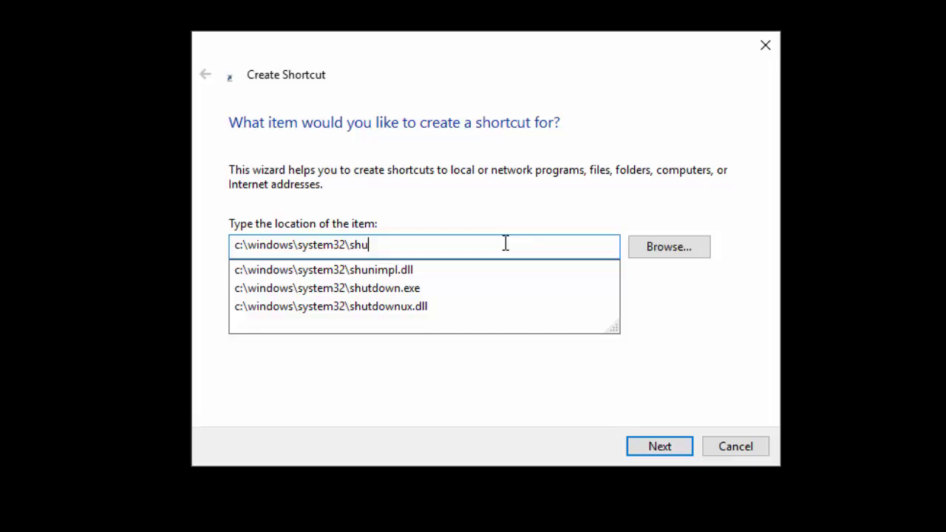
pyautogui.write('down')
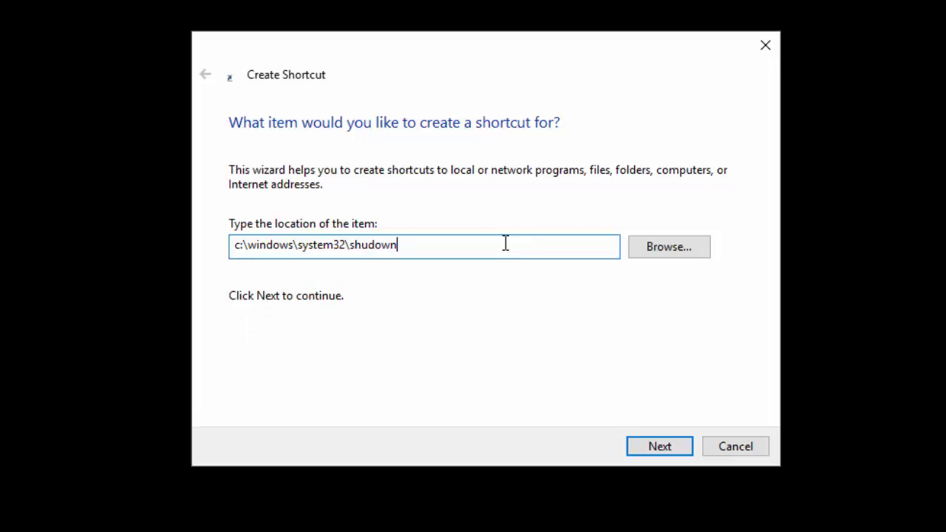
pyautogui.press('BackSpace')
pyautogui.press('BackSpace')
pyautogui.press('BackSpace')
pyautogui.press('BackSpace')
pyautogui.write('t')
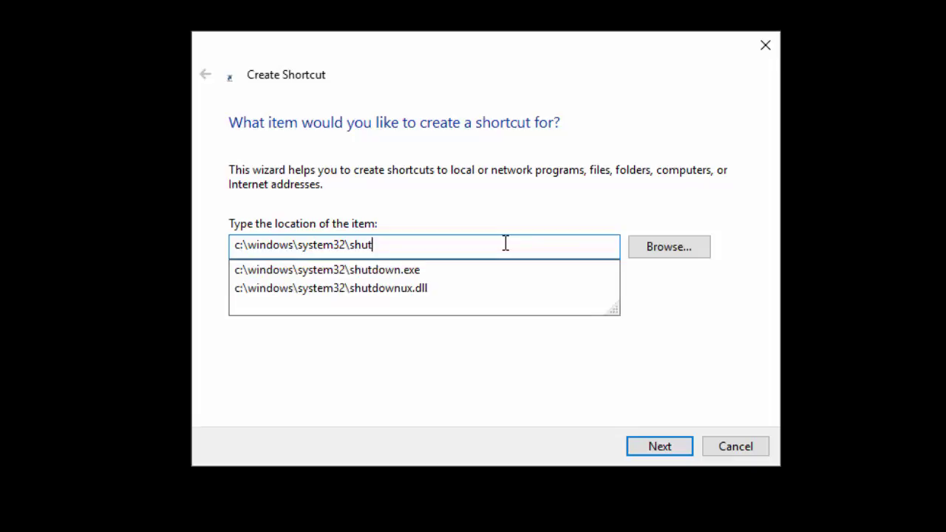
pyautogui.write('down.exe')
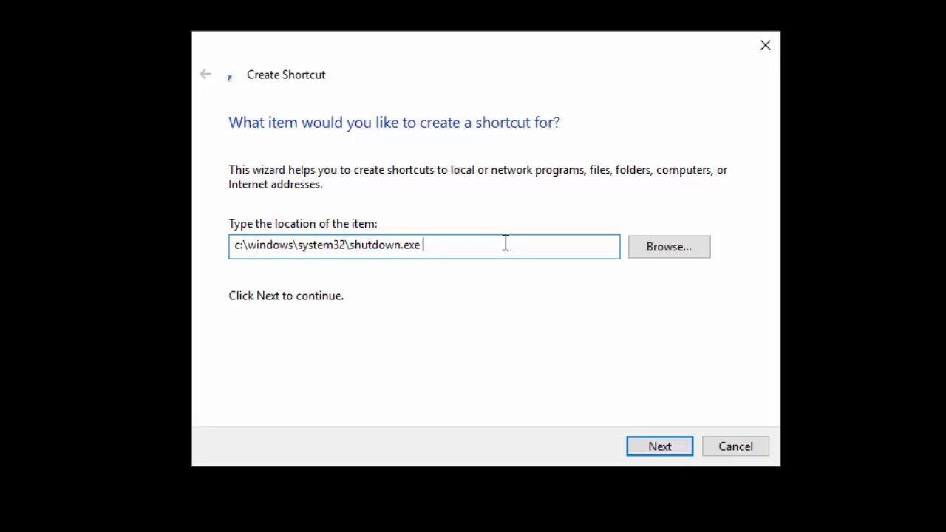
pyautogui.write('/r /f /t 000')
pyautogui.click(656, 445)
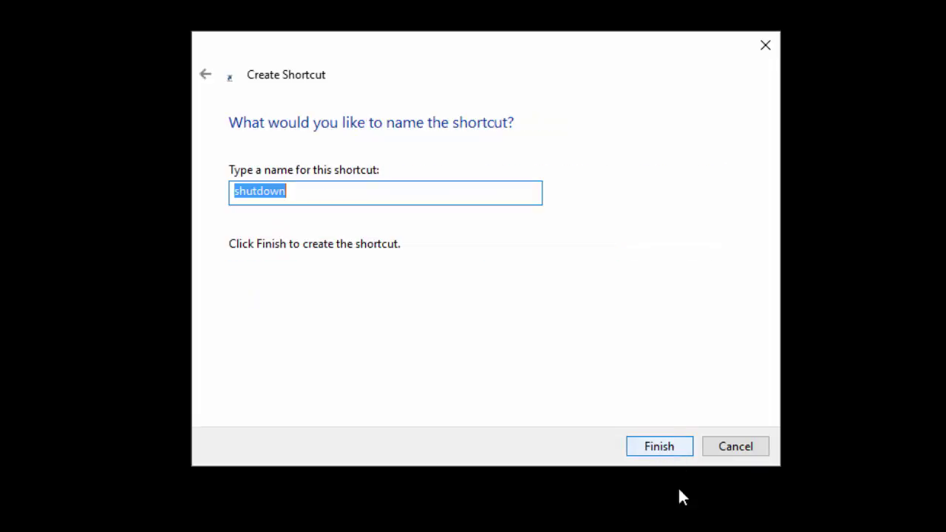
# Name the new shortcut Shutdown - My PC, finish creating it and move it to an empty area of the desktop.
pyautogui.click(306, 190)
pyautogui.moveTo(327, 189); pyautogui.dragTo(196, 192)
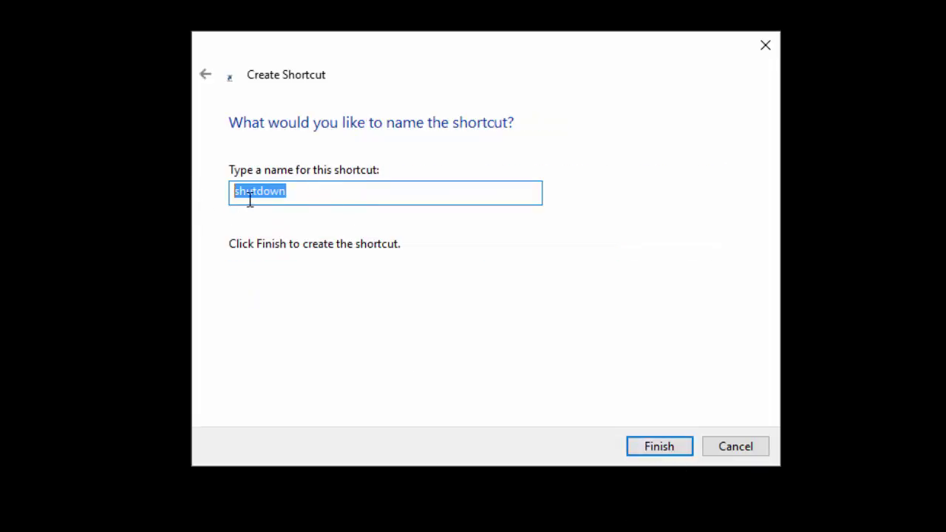
pyautogui.click(315, 197)
pyautogui.doubleClick(300, 198)
pyautogui.moveTo(310, 198); pyautogui.dragTo(239, 190)
pyautogui.click(323, 195)
pyautogui.moveTo(323, 195); pyautogui.dragTo(189, 196)
pyautogui.moveTo(349, 198)
pyautogui.mouseDown()
pyautogui.moveTo(232, 188)
pyautogui.moveTo(333, 196)
pyautogui.mouseUp()
pyautogui.doubleClick(346, 194)
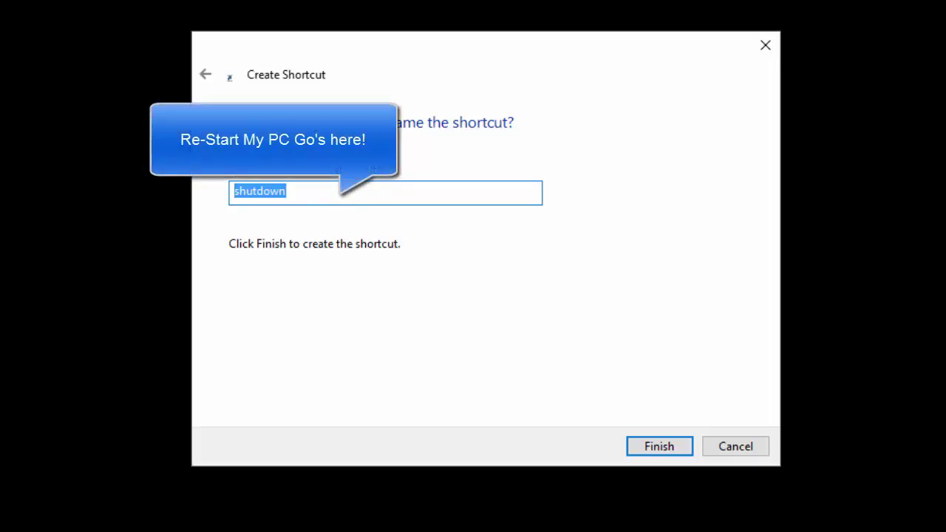
pyautogui.write('Shutdown')
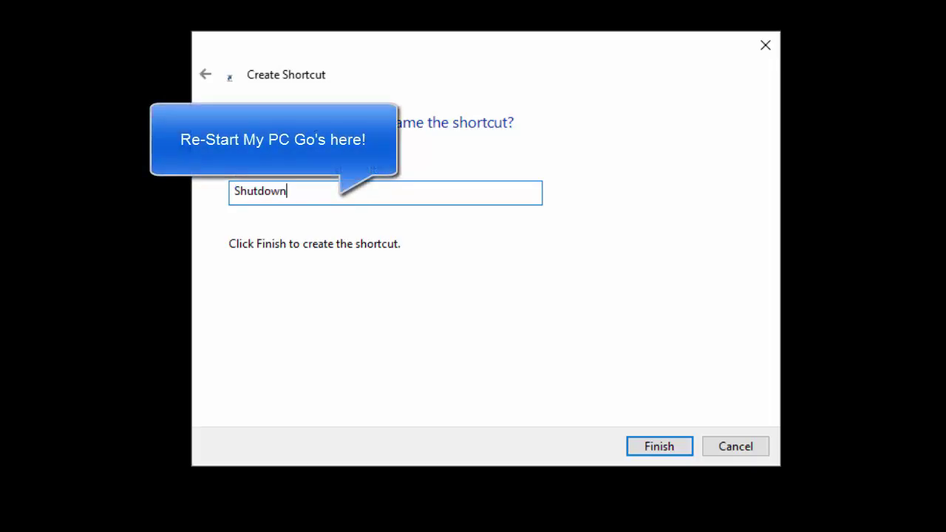
pyautogui.write(' - My PC')
pyautogui.click(645, 447)
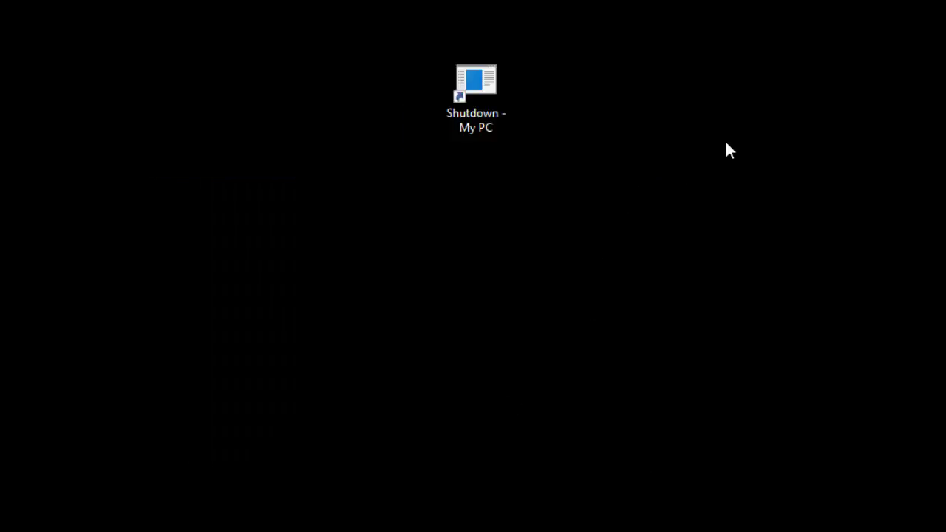
pyautogui.moveTo(475, 84); pyautogui.dragTo(337, 281)
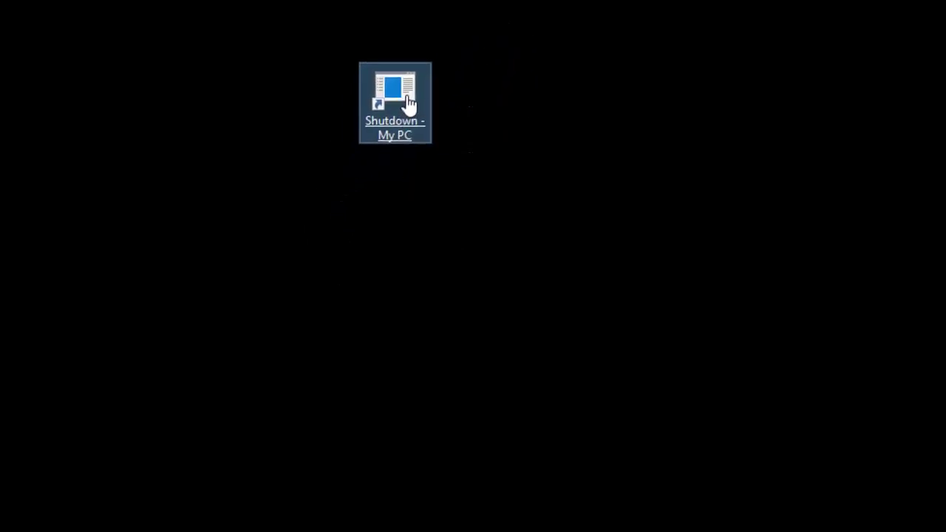
pyautogui.rightClick(408, 109)
pyautogui.click(465, 488)
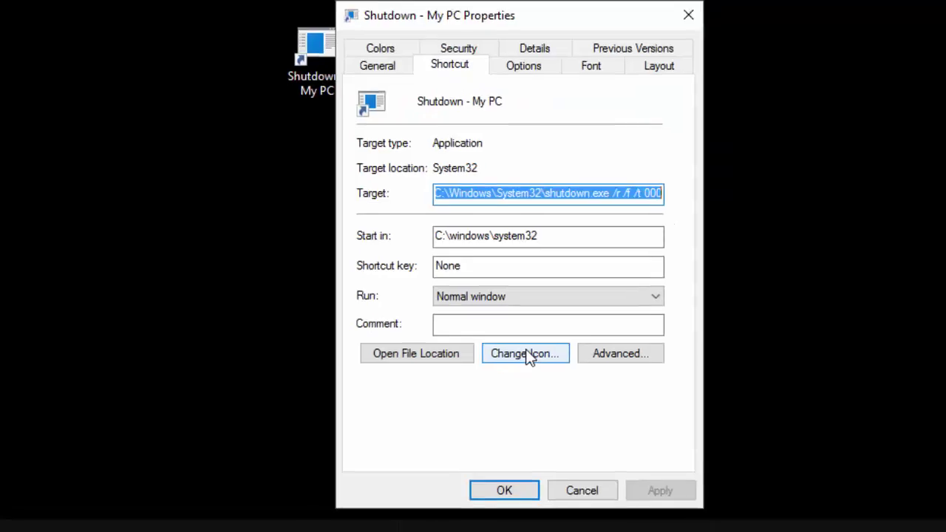
pyautogui.click(616, 465)
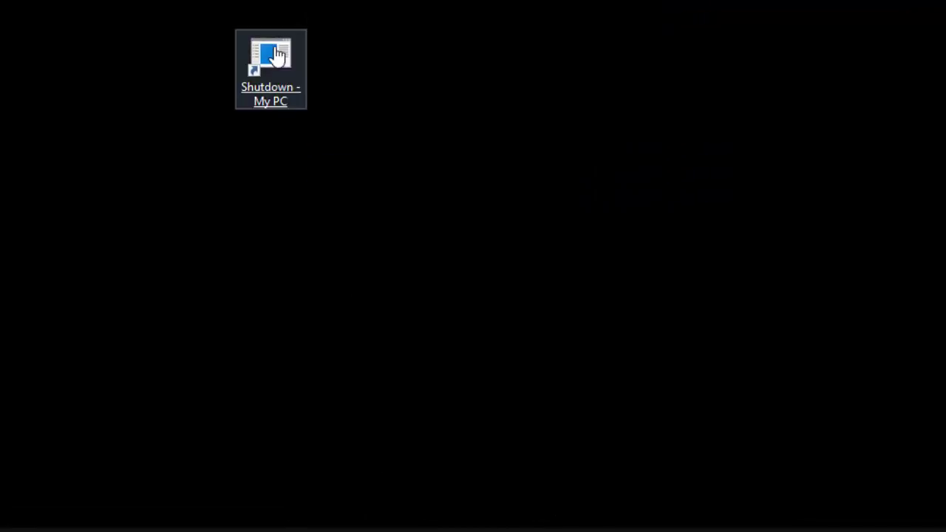
# Change the Shutdown - My PC shortcut's icon to Hopstarter-3d-Cartoon-Windows-Restart from the Icon Pack 1 folder, and reposition the shortcut on the desktop.
pyautogui.click(279, 71)
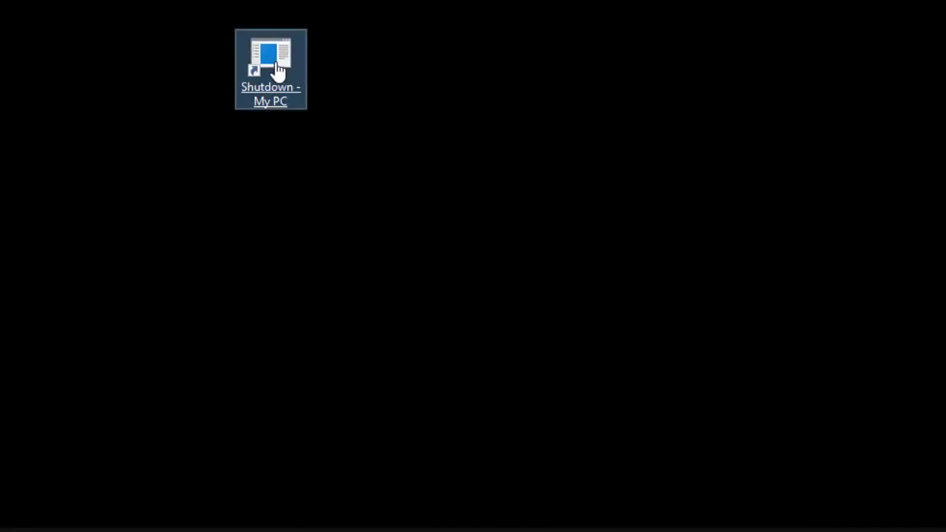
pyautogui.rightClick(280, 68)
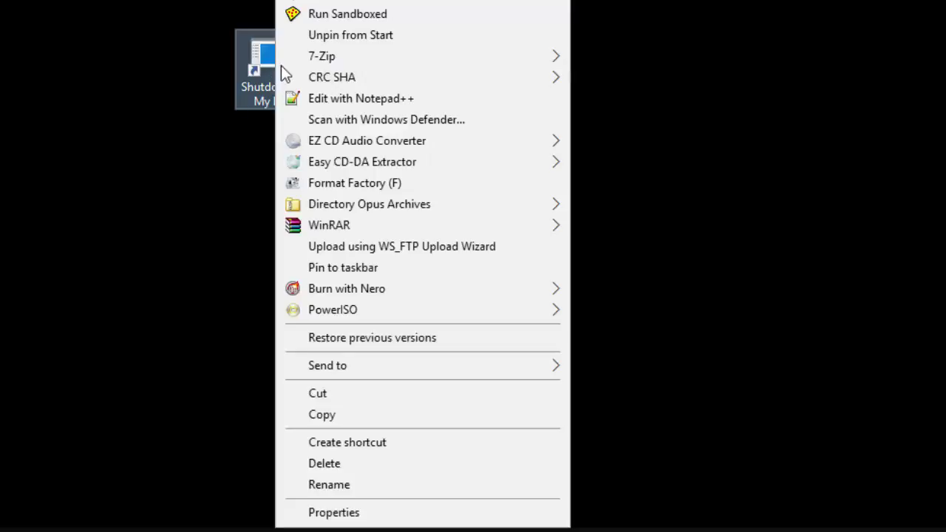
pyautogui.click(323, 514)
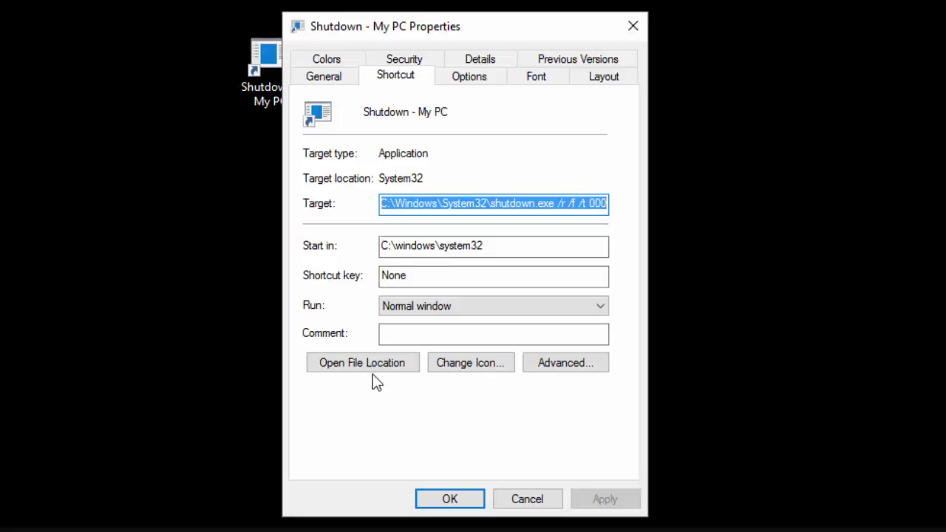
pyautogui.click(461, 363)
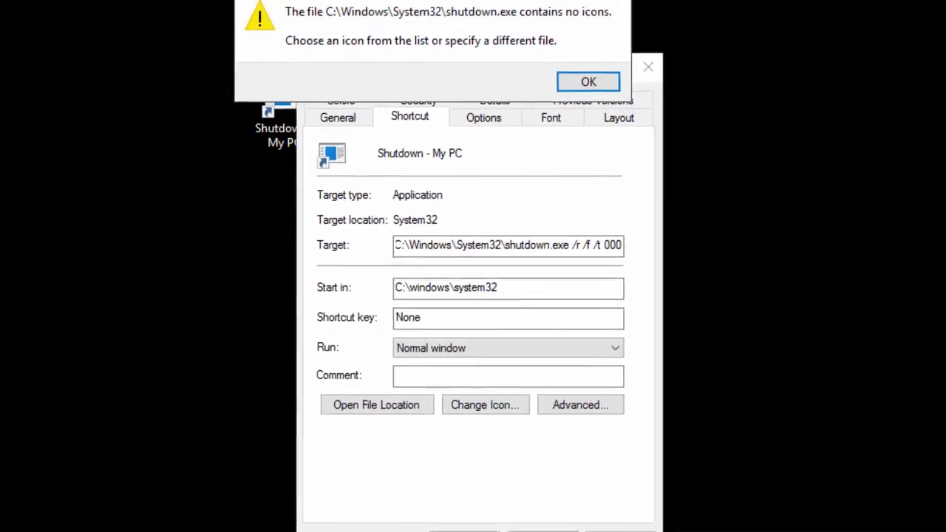
pyautogui.moveTo(389, 0); pyautogui.dragTo(51, 112)
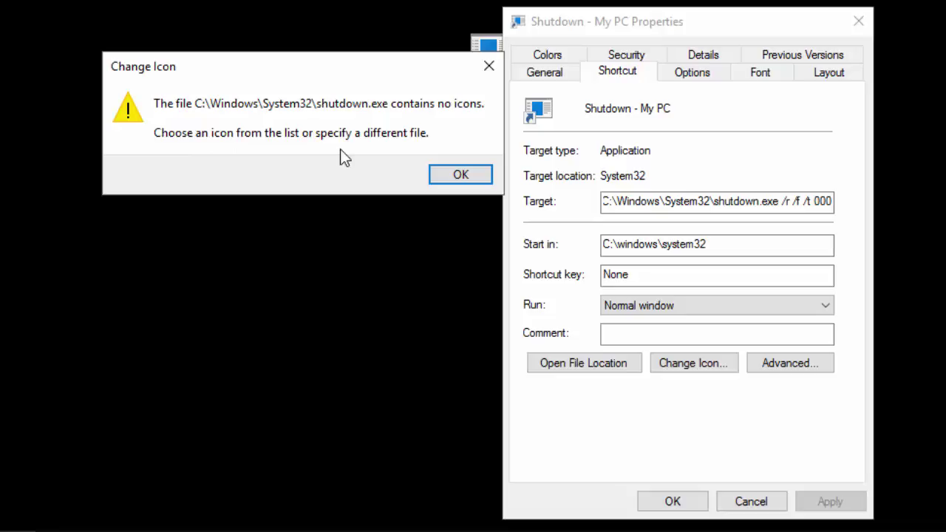
pyautogui.click(456, 174)
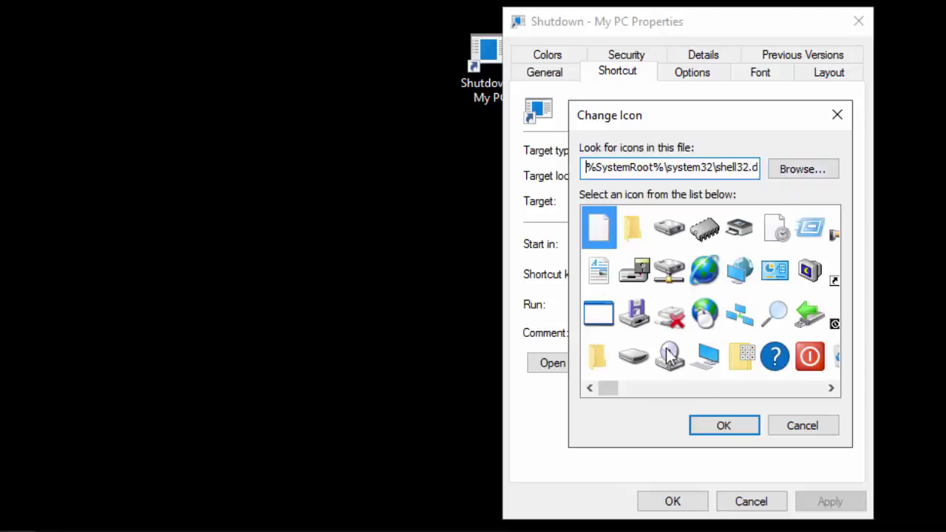
pyautogui.click(816, 172)
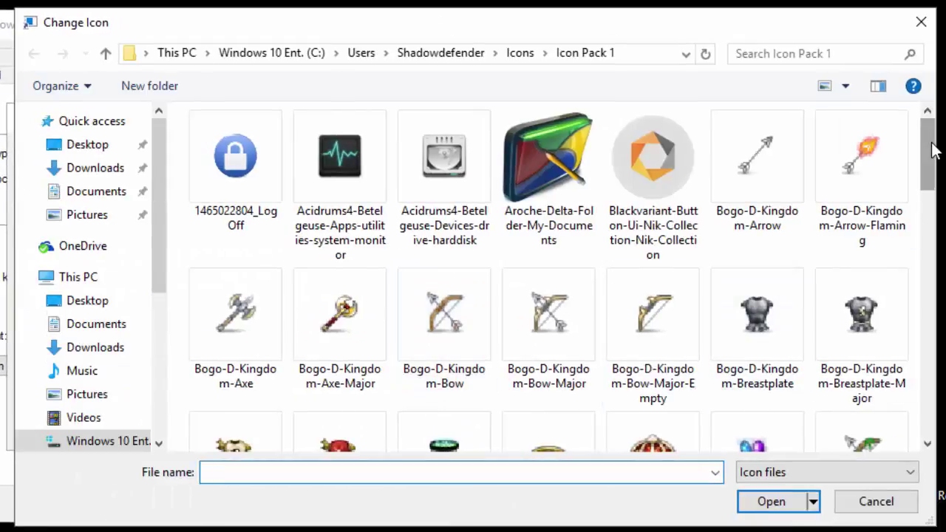
pyautogui.moveTo(932, 150); pyautogui.dragTo(932, 228)
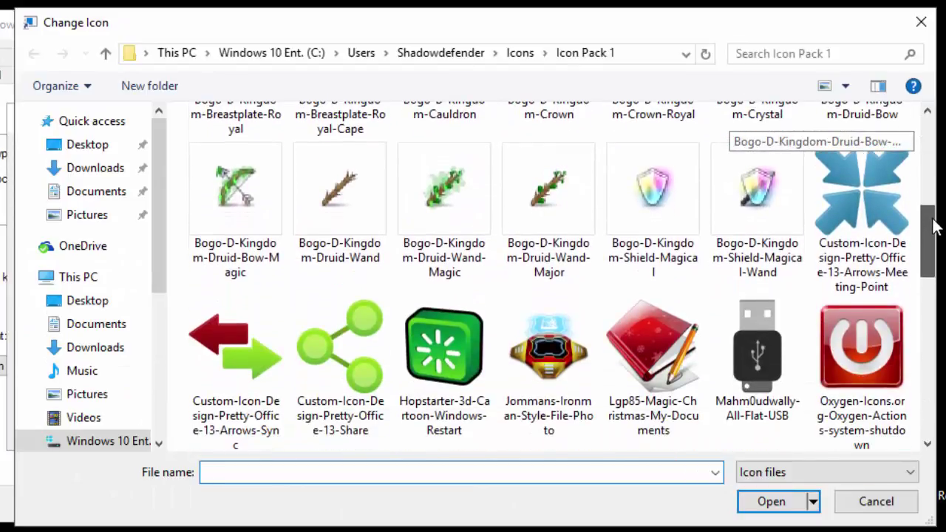
pyautogui.doubleClick(447, 344)
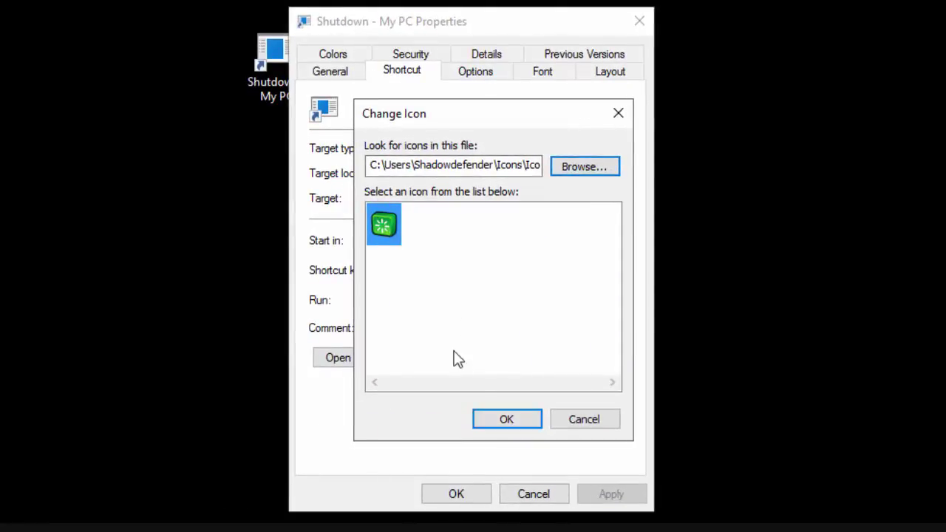
pyautogui.click(505, 426)
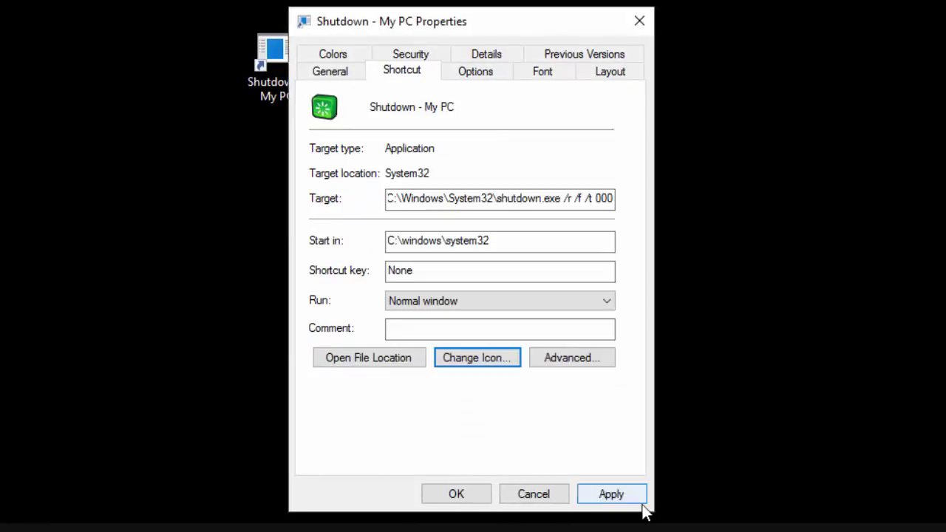
pyautogui.click(458, 497)
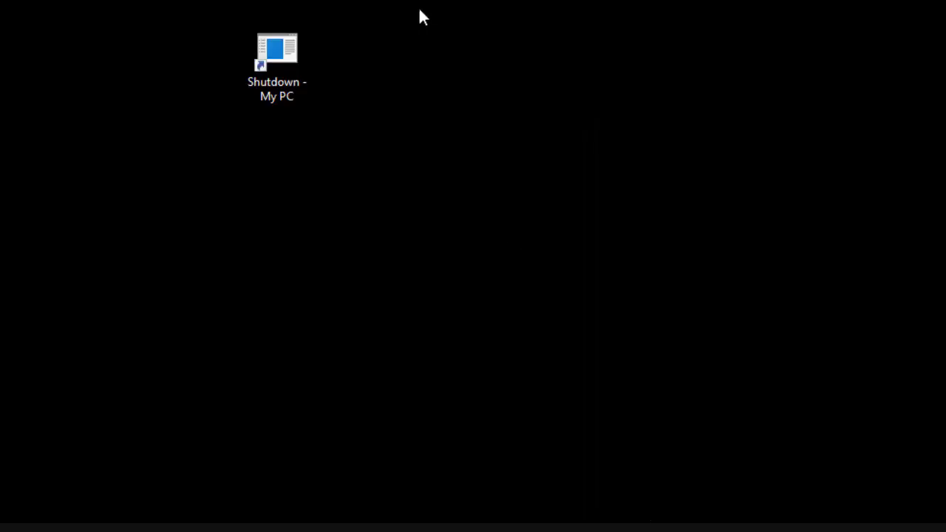
pyautogui.moveTo(280, 74); pyautogui.dragTo(443, 26)
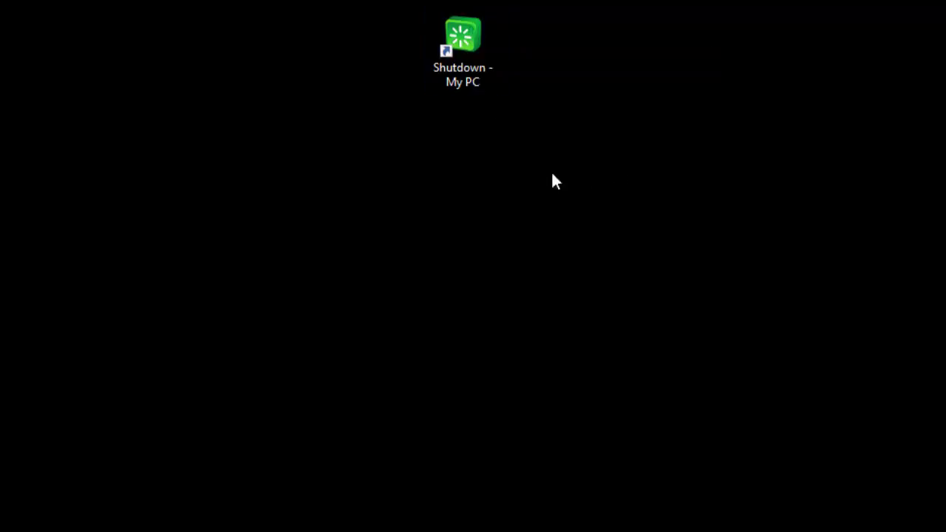
# Set the Shutdown - My PC shortcut to run Minimized in its properties and apply the change.
pyautogui.rightClick(481, 65)
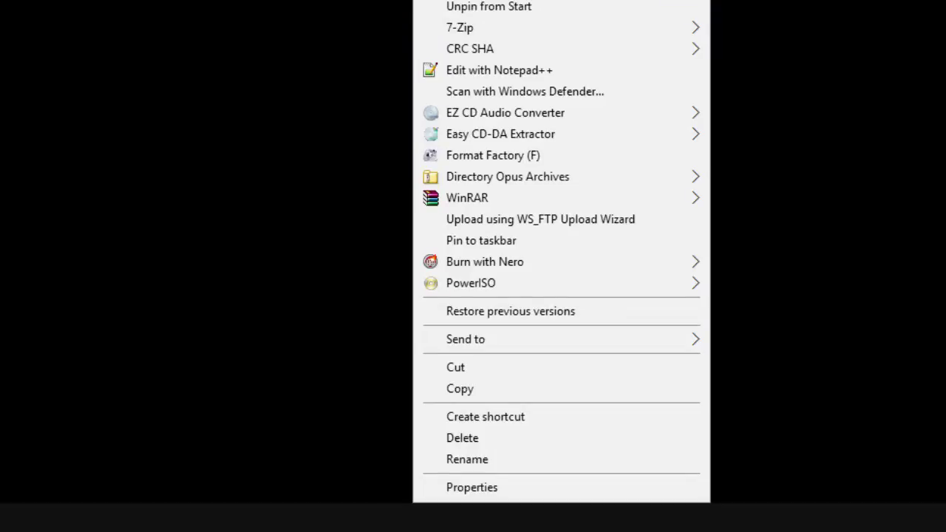
pyautogui.click(454, 488)
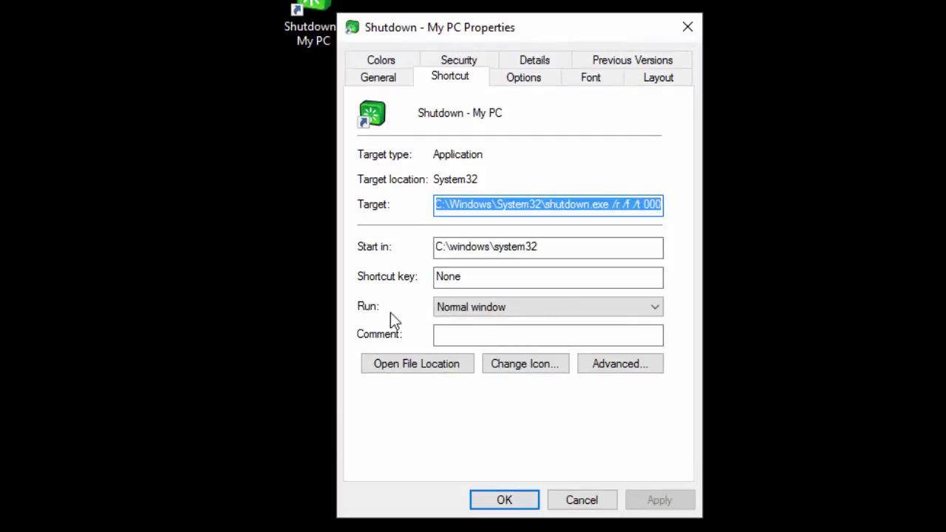
pyautogui.click(655, 310)
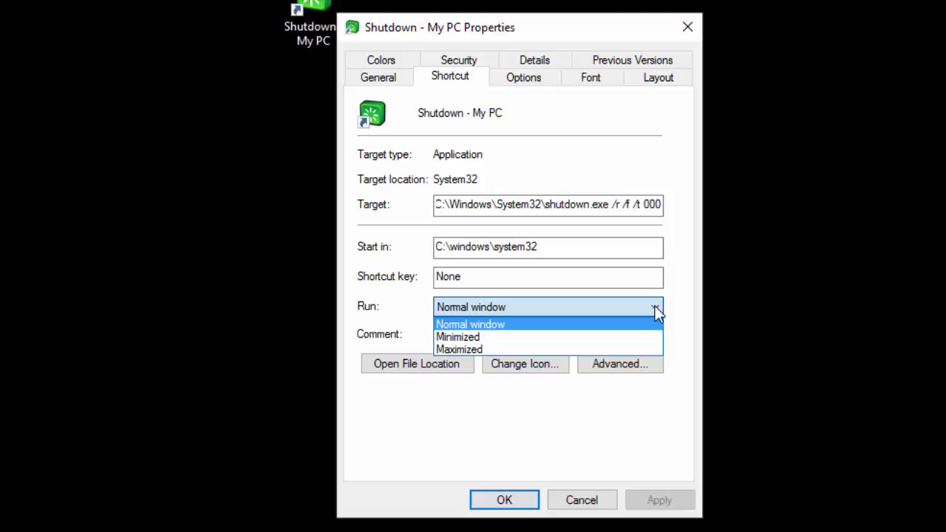
pyautogui.click(469, 336)
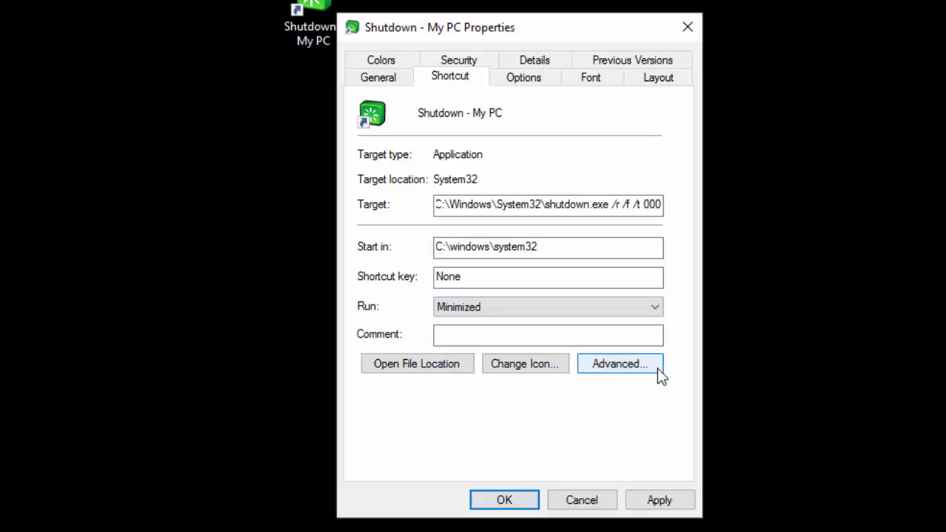
pyautogui.click(660, 501)
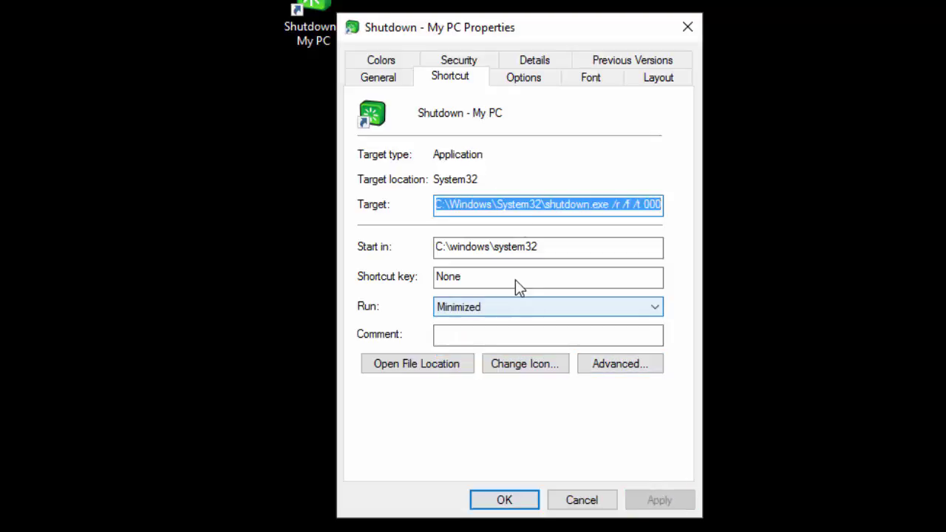
# Assign Ctrl + Alt + R as the Shutdown - My PC shortcut's hotkey, apply it and close the properties.
pyautogui.click(469, 282)
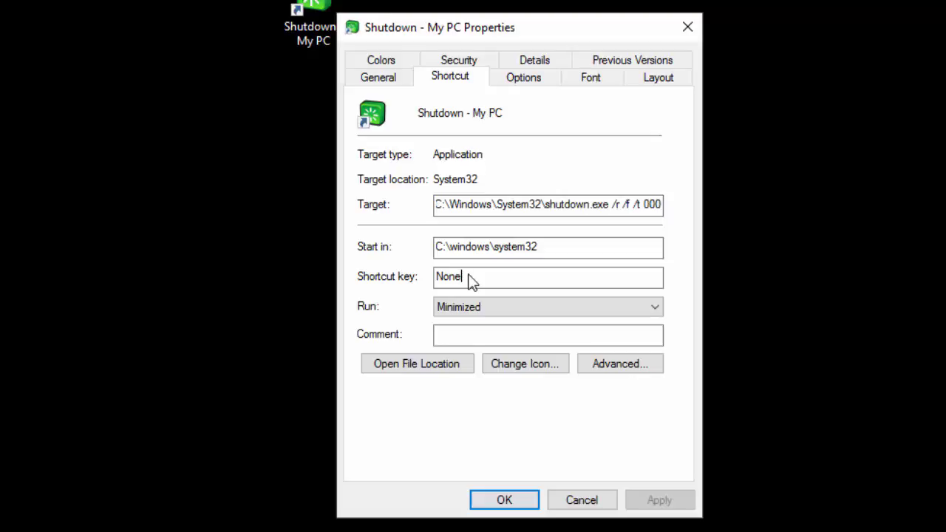
pyautogui.hotkey('ctrl', 'alt')
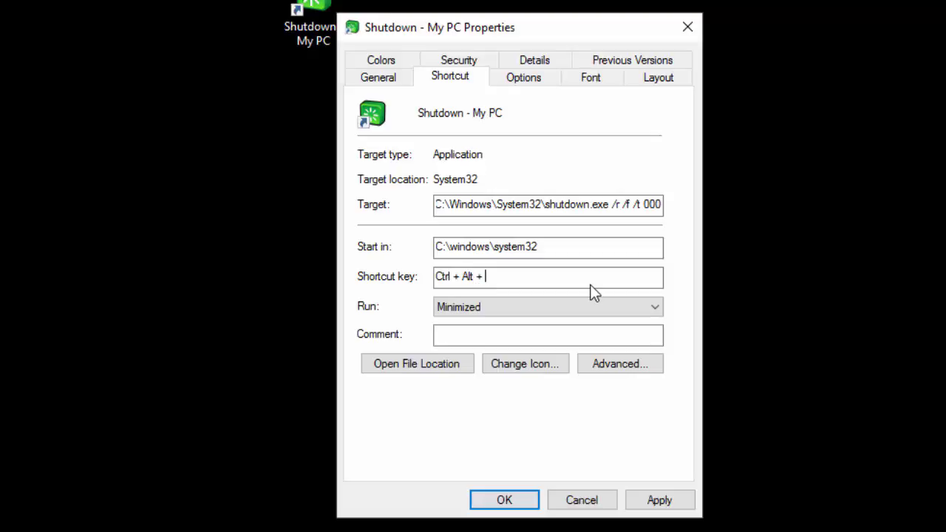
pyautogui.press('BackSpace')
pyautogui.hotkey('ctrl', 'alt')
pyautogui.hotkey('ctrl', 'alt', 'r')
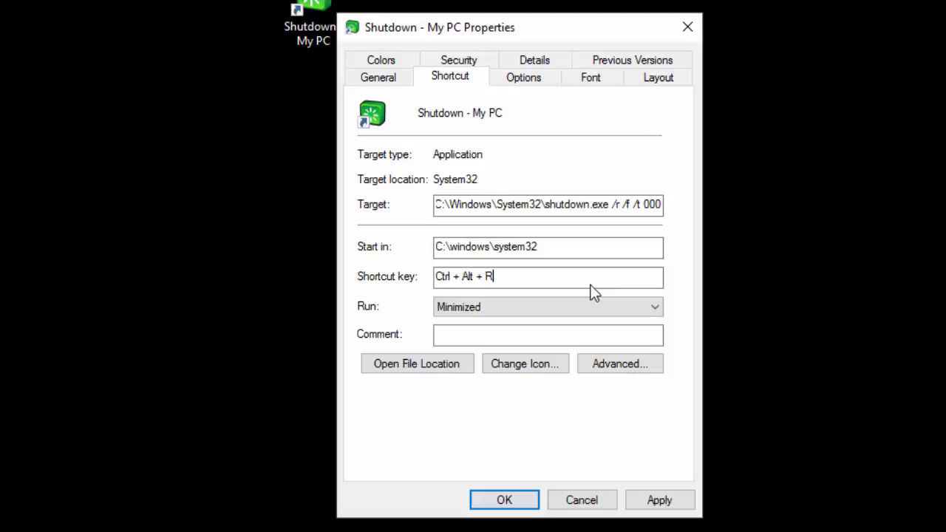
pyautogui.click(654, 506)
pyautogui.click(495, 508)
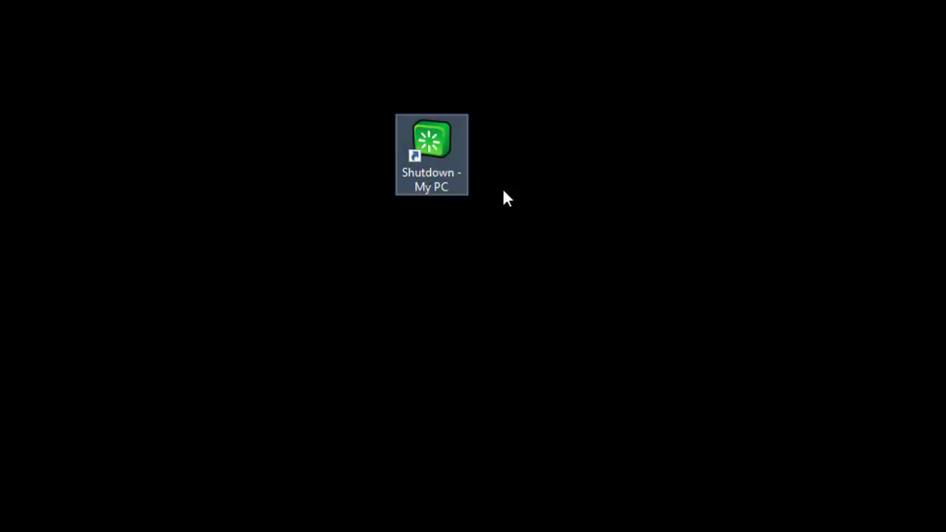
pyautogui.rightClick(676, 223)
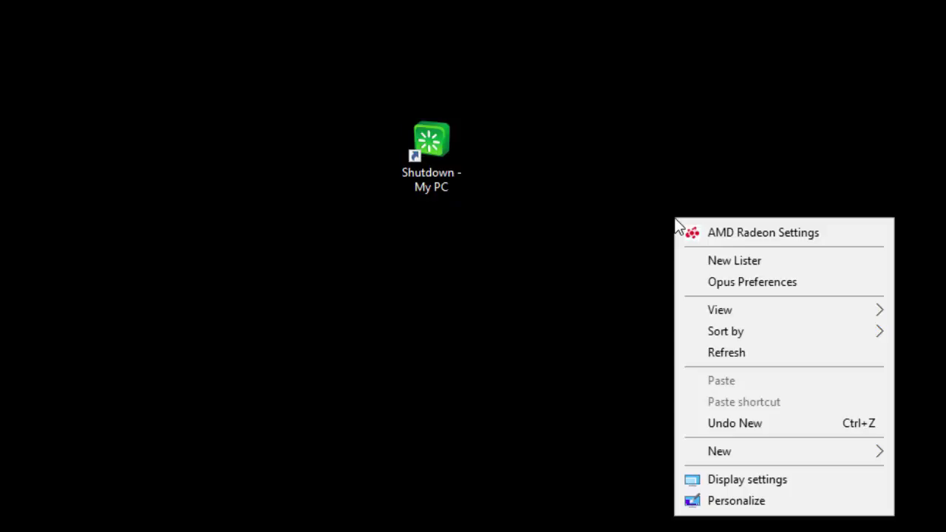
pyautogui.click(641, 199)
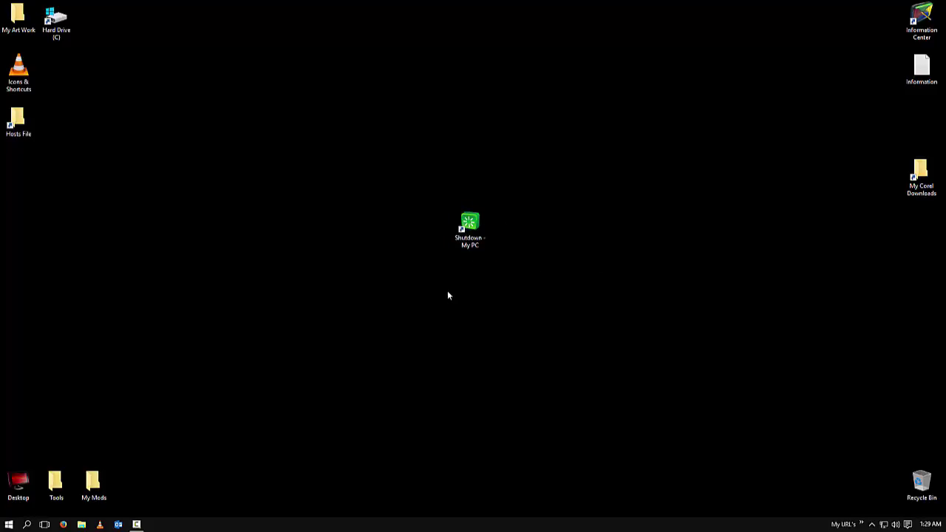
pyautogui.rightClick(333, 271)
pyautogui.click(267, 261)
# Move the Shutdown - My PC shortcut directly below the Hosts File shortcut on the desktop and deselect it.
pyautogui.moveTo(473, 235); pyautogui.dragTo(31, 185)
pyautogui.click(198, 186)
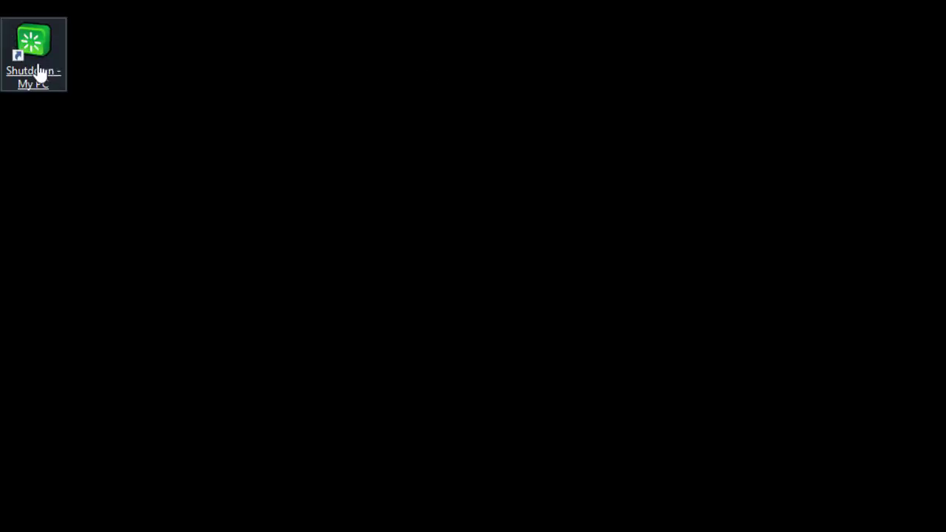
# Examine the /r /f /t 000 switches in the Shutdown - My PC shortcut's target, and dismiss the properties unchanged.
pyautogui.rightClick(37, 72)
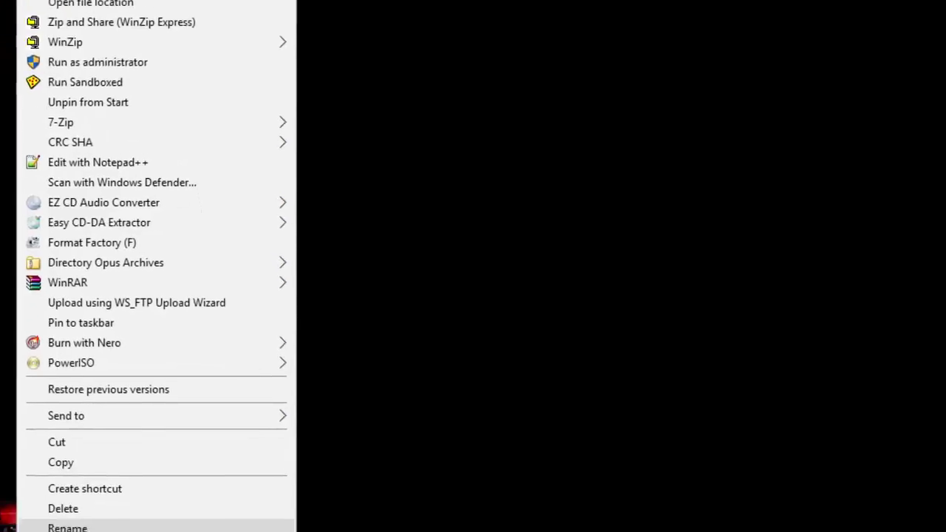
pyautogui.click(82, 531)
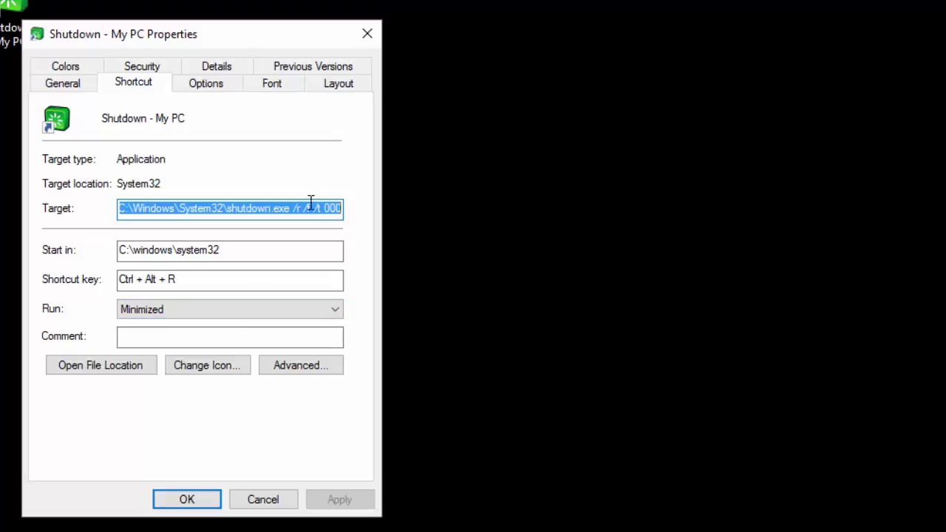
pyautogui.moveTo(294, 208); pyautogui.dragTo(392, 216)
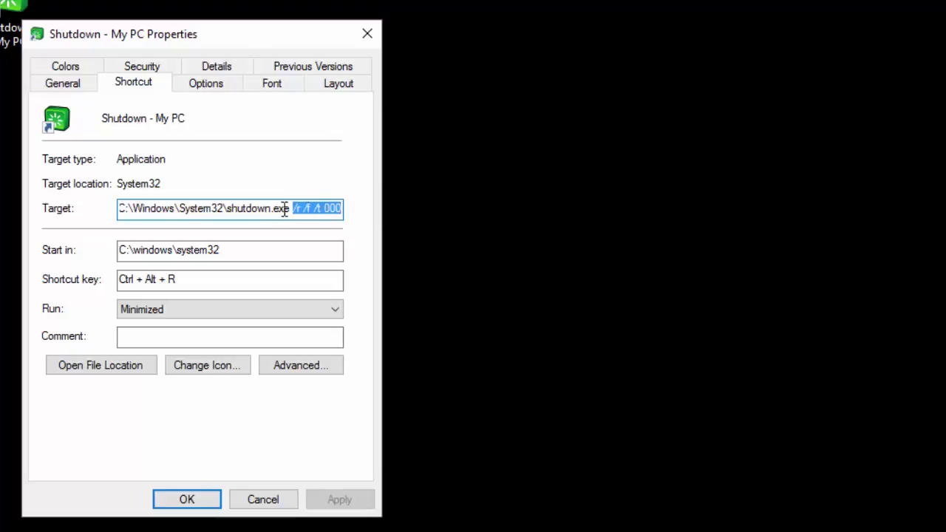
pyautogui.click(260, 499)
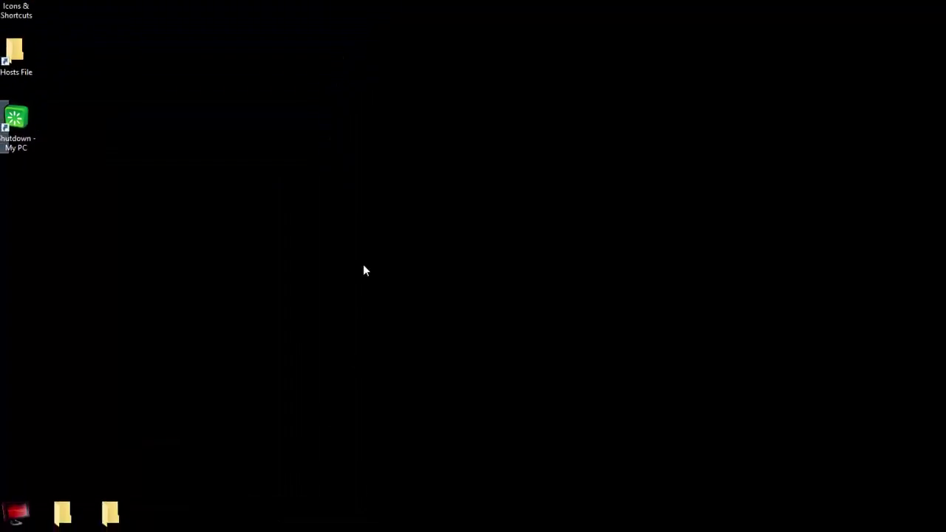